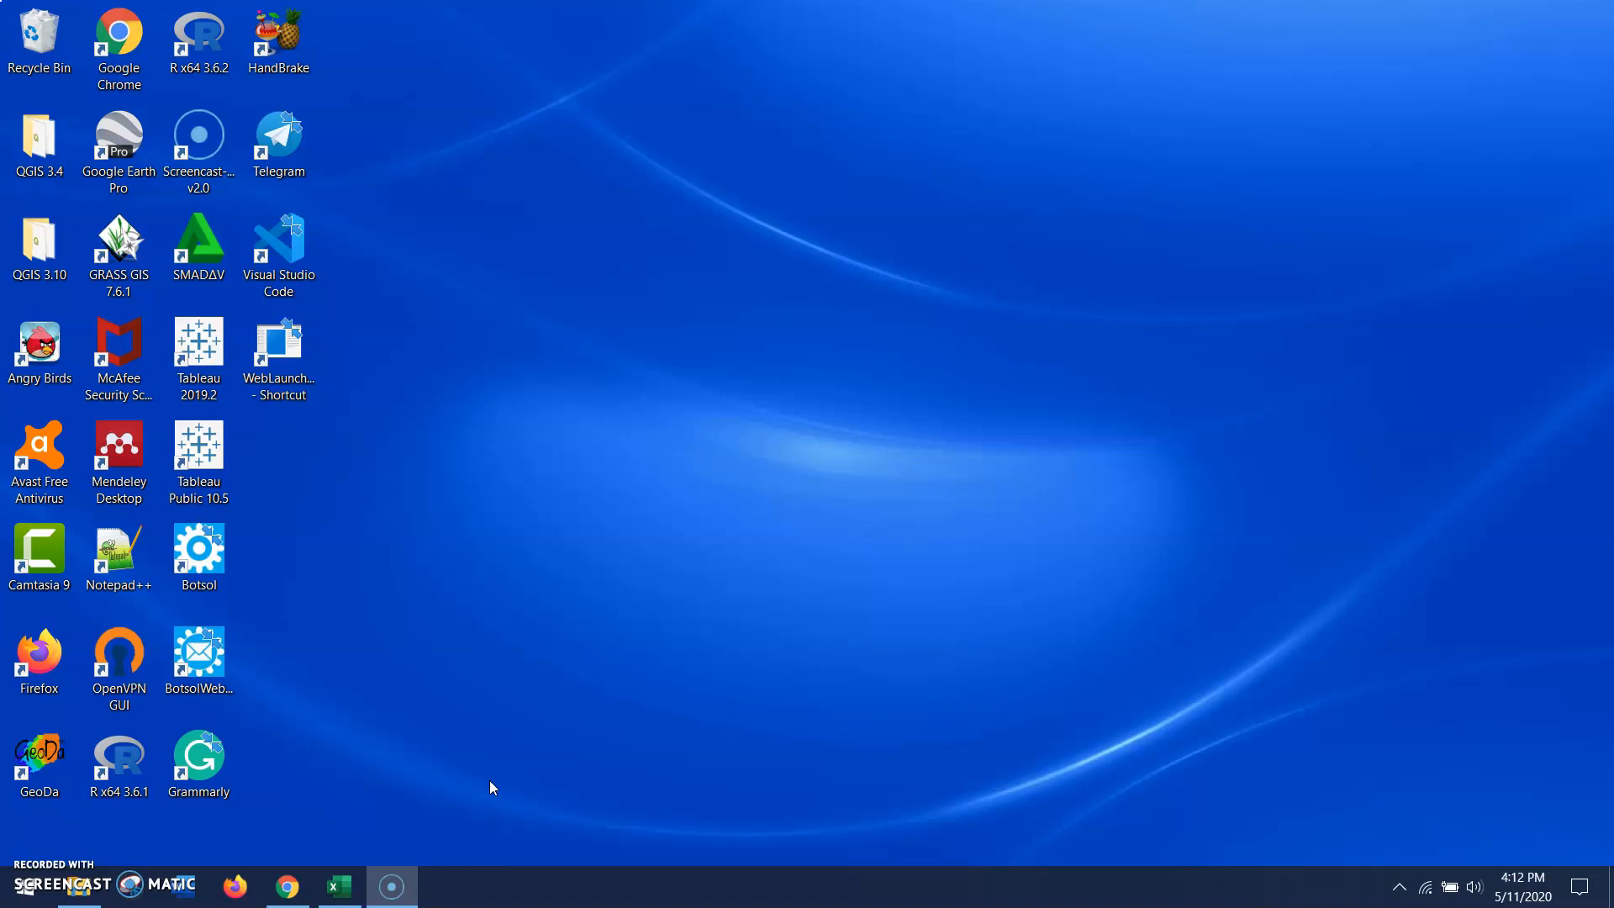
# - Start GeoDa and load the ESRI shapefile Batas_Admin_Kabupaten_DIY..shp from the DATA UNTUK VIDEO folder
pyautogui.click(42, 746)
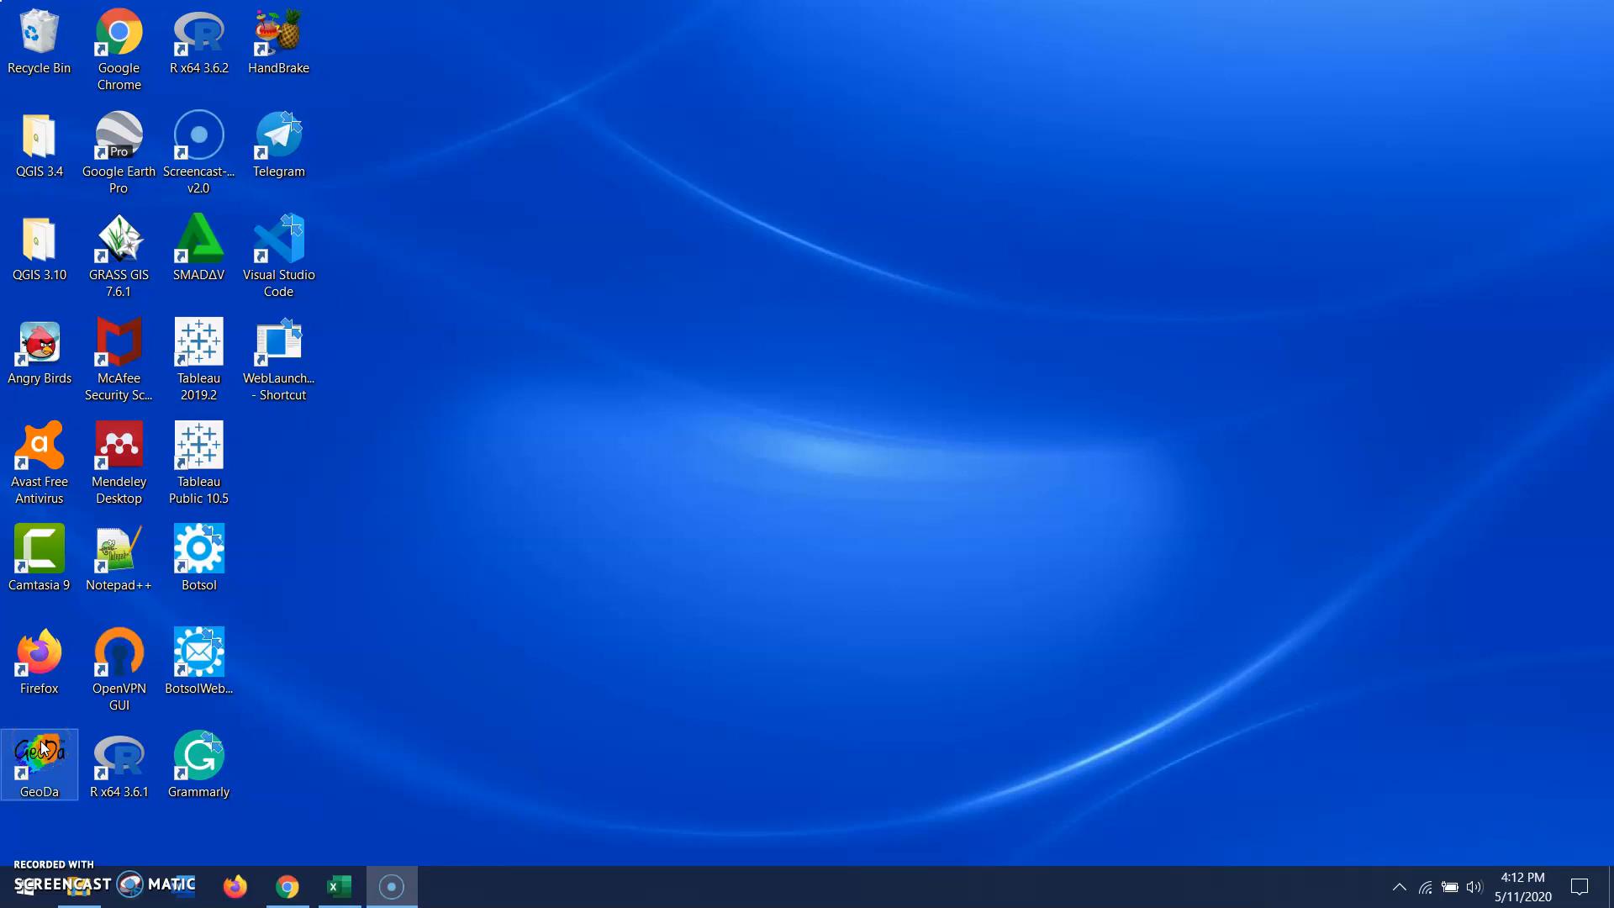
pyautogui.doubleClick(42, 746)
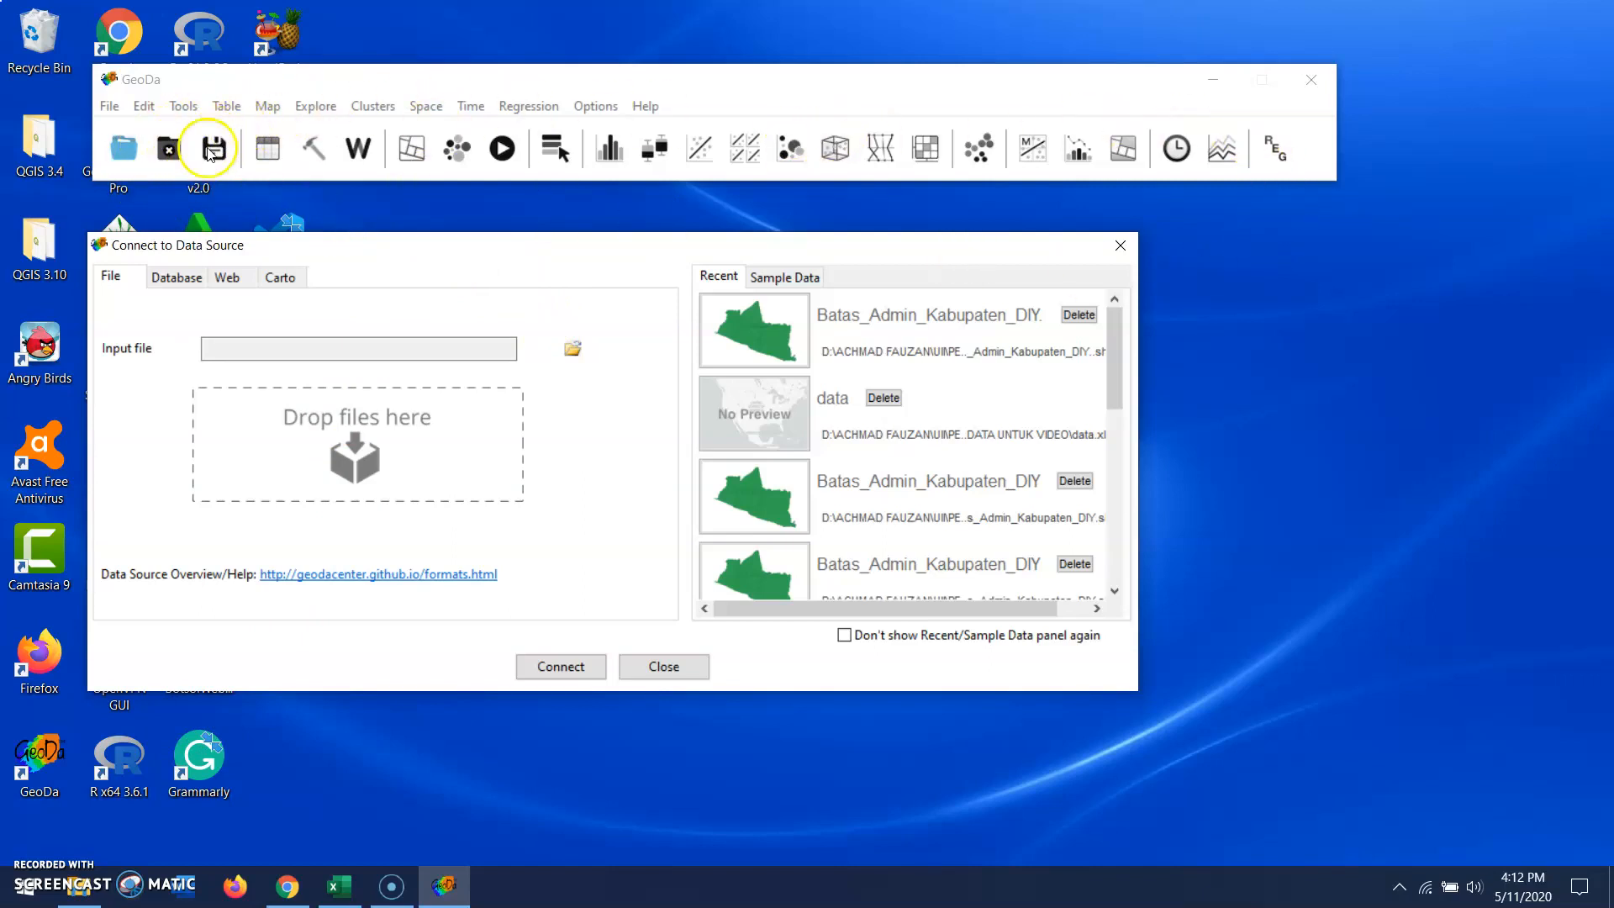
pyautogui.click(574, 351)
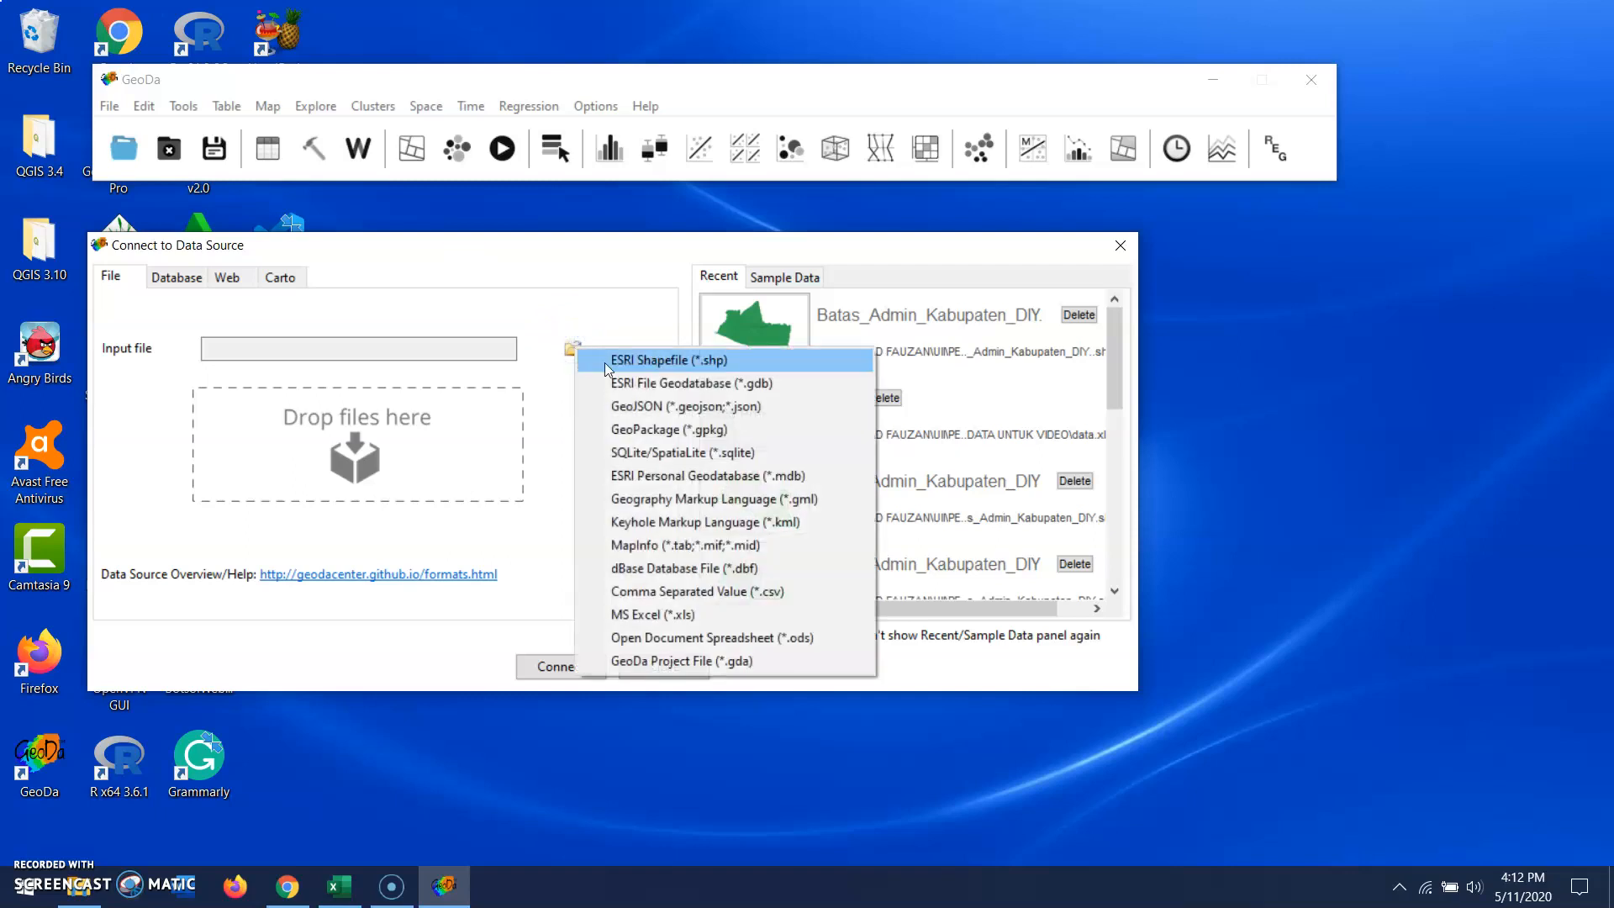
pyautogui.click(606, 364)
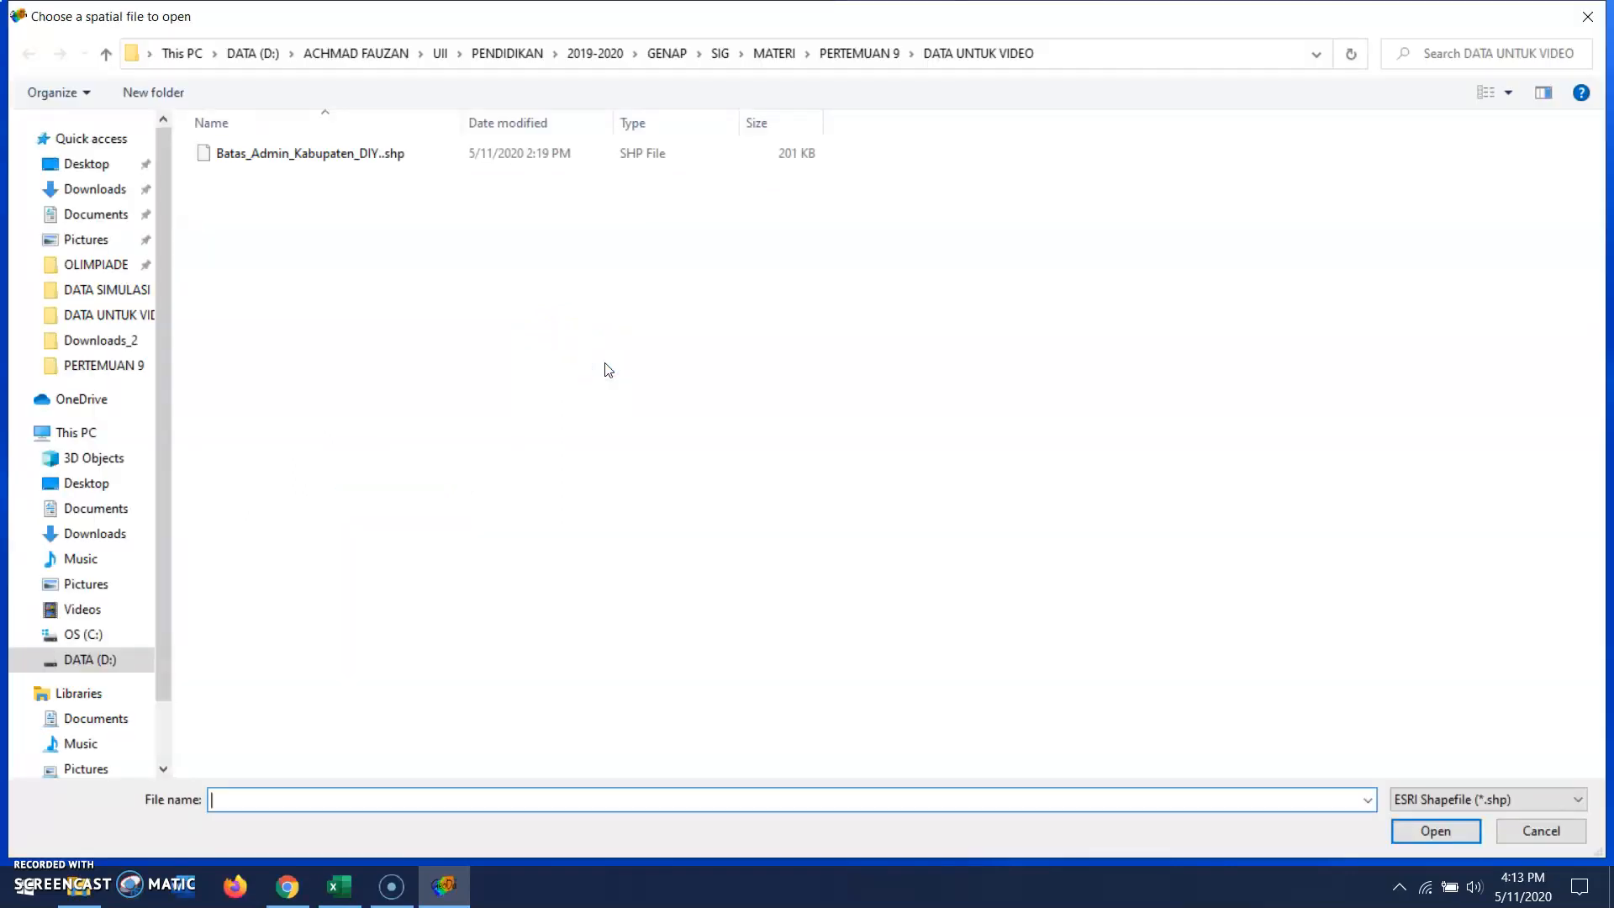
pyautogui.click(487, 155)
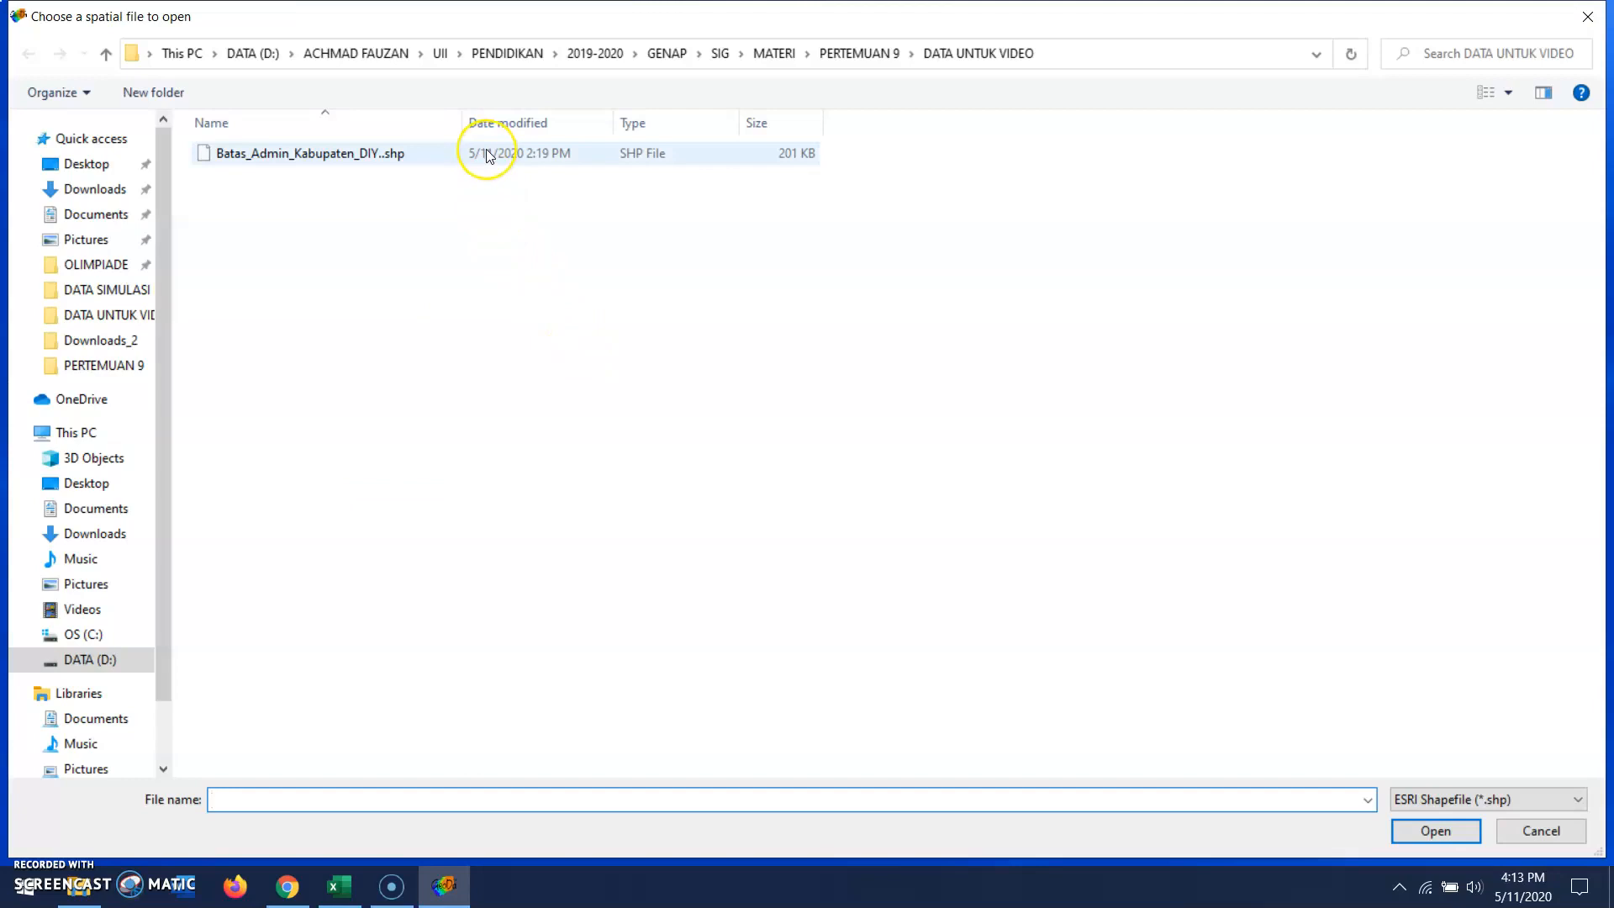
pyautogui.doubleClick(486, 154)
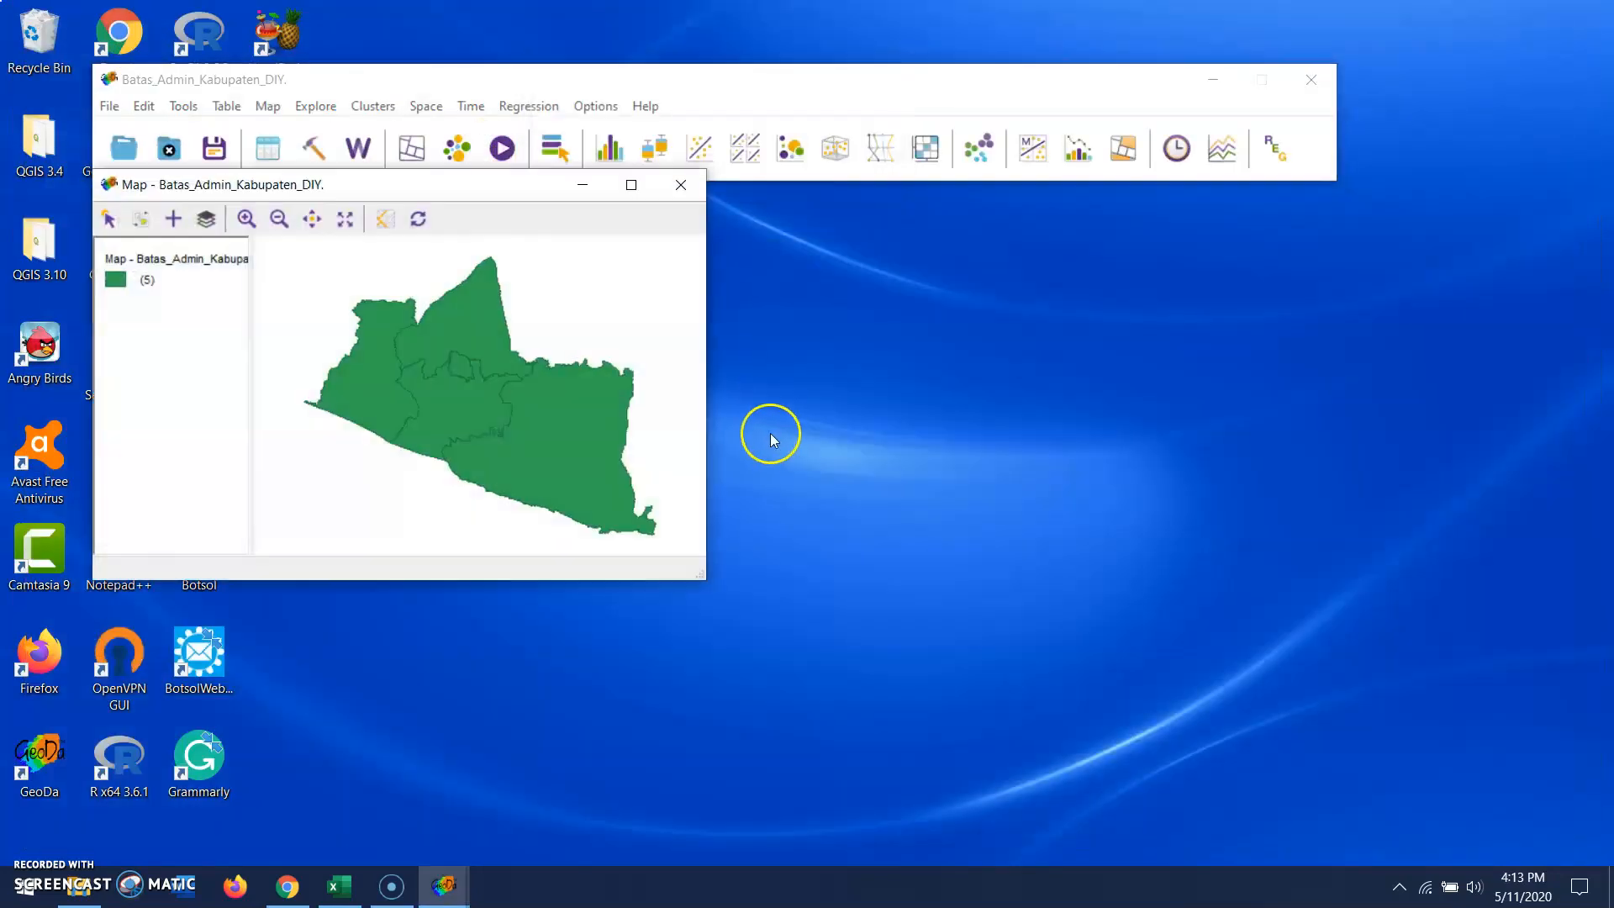
# - Open the attribute table of Batas_Admin_Kabupaten_DIY and arrange it beside the map window
pyautogui.moveTo(432, 185); pyautogui.dragTo(427, 203)
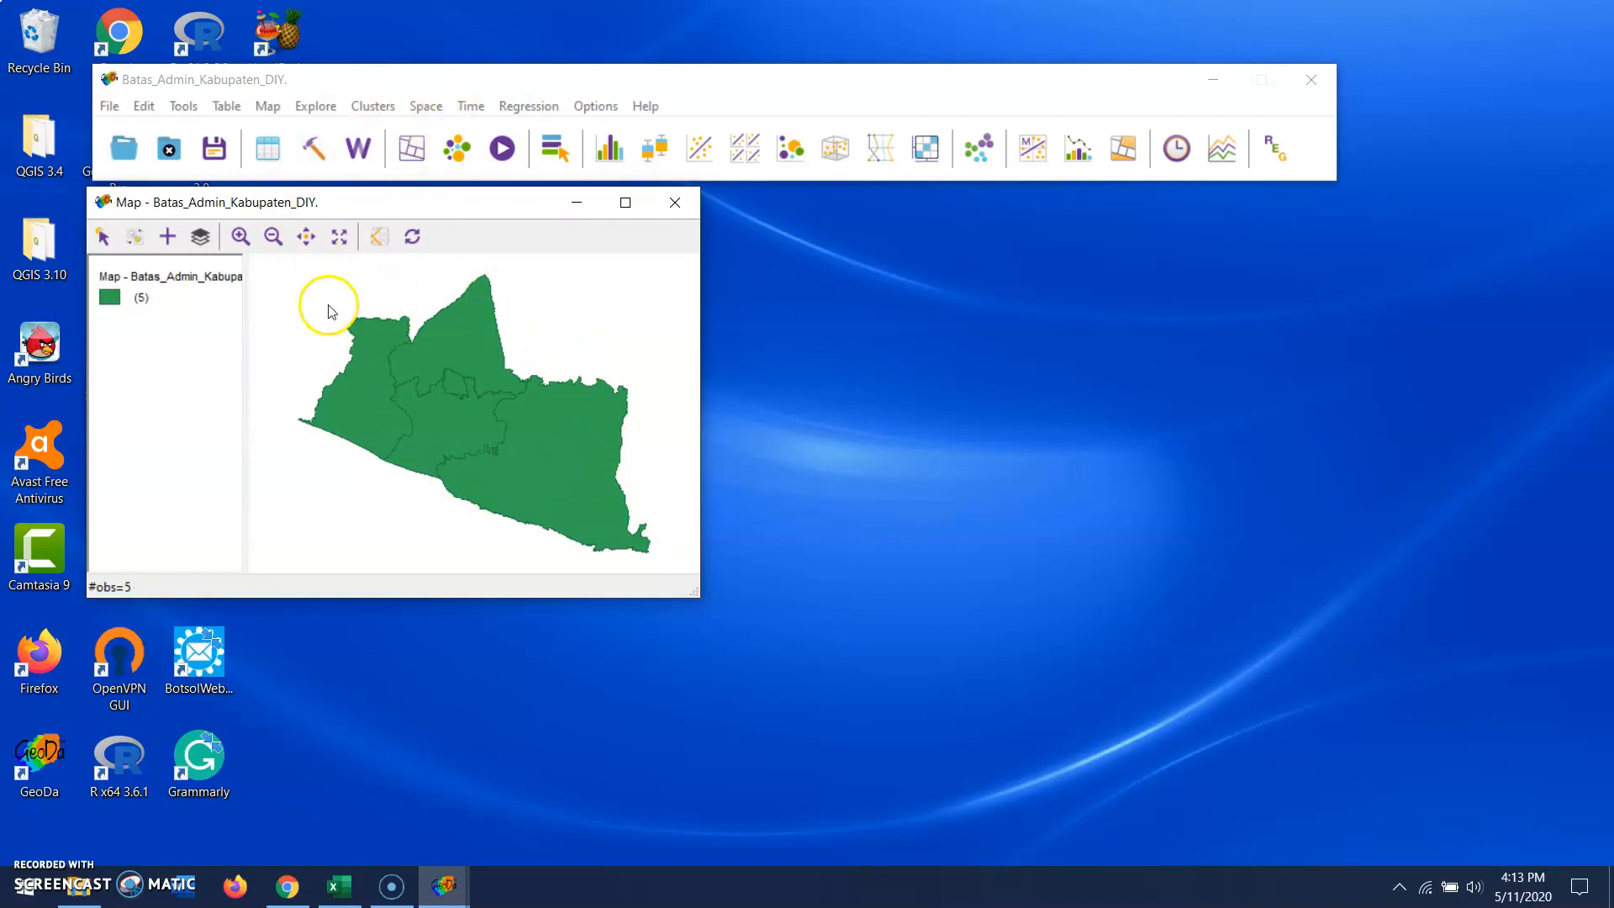
pyautogui.click(280, 163)
pyautogui.moveTo(468, 185); pyautogui.dragTo(1069, 214)
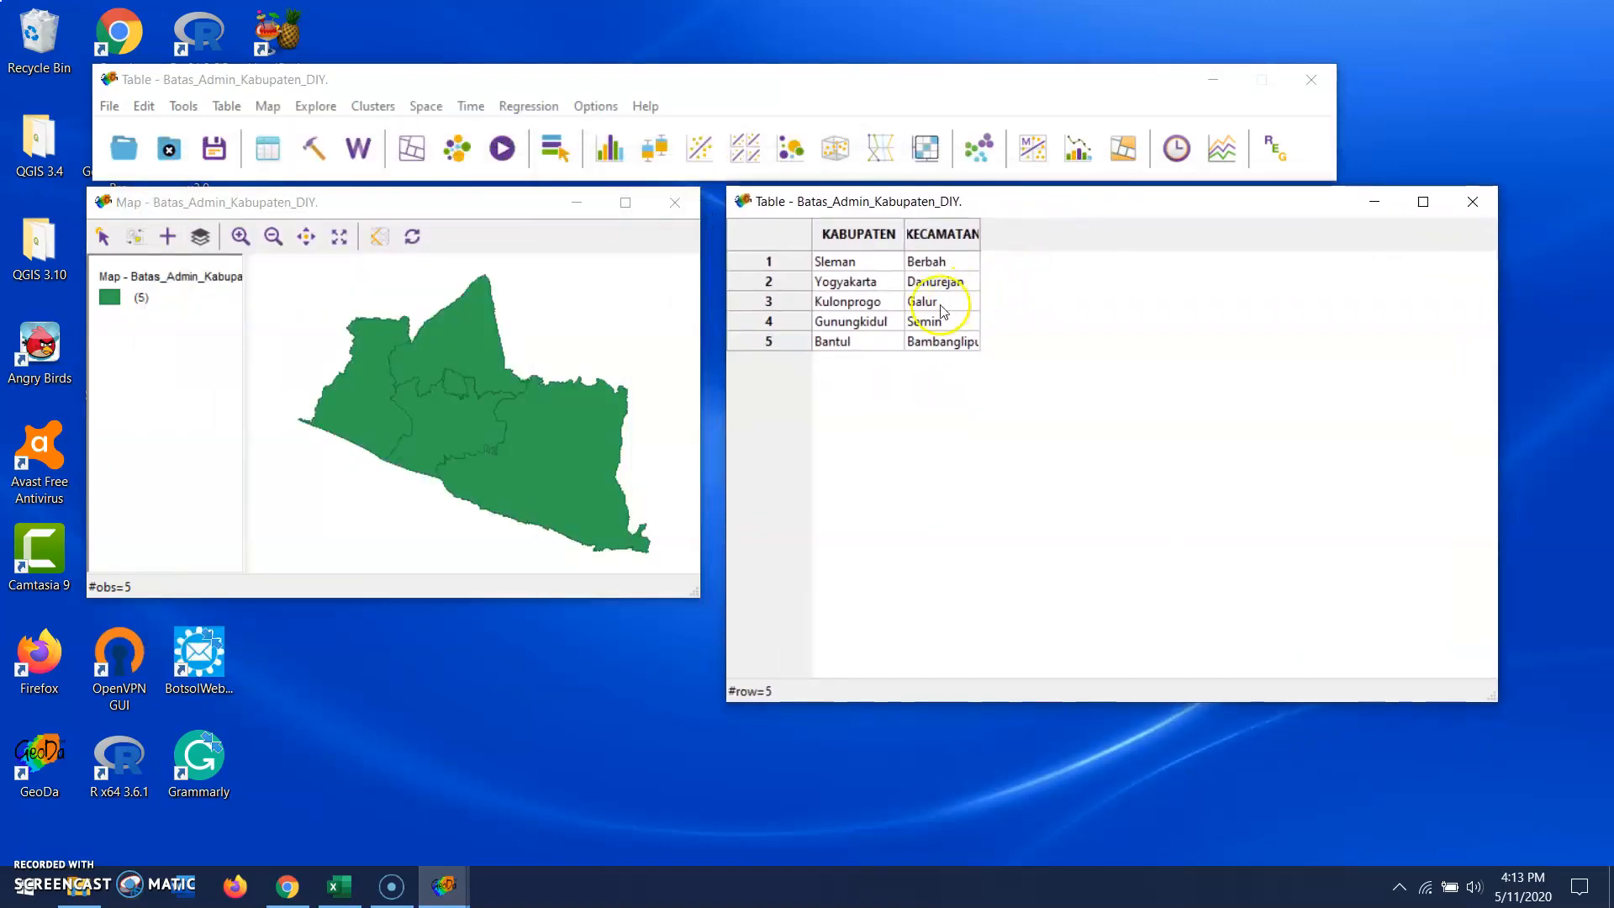
# - Check the link between map and table by selecting Sleman, Yogyakarta and Gunungkidul in turn, and clear the selection
pyautogui.click(481, 333)
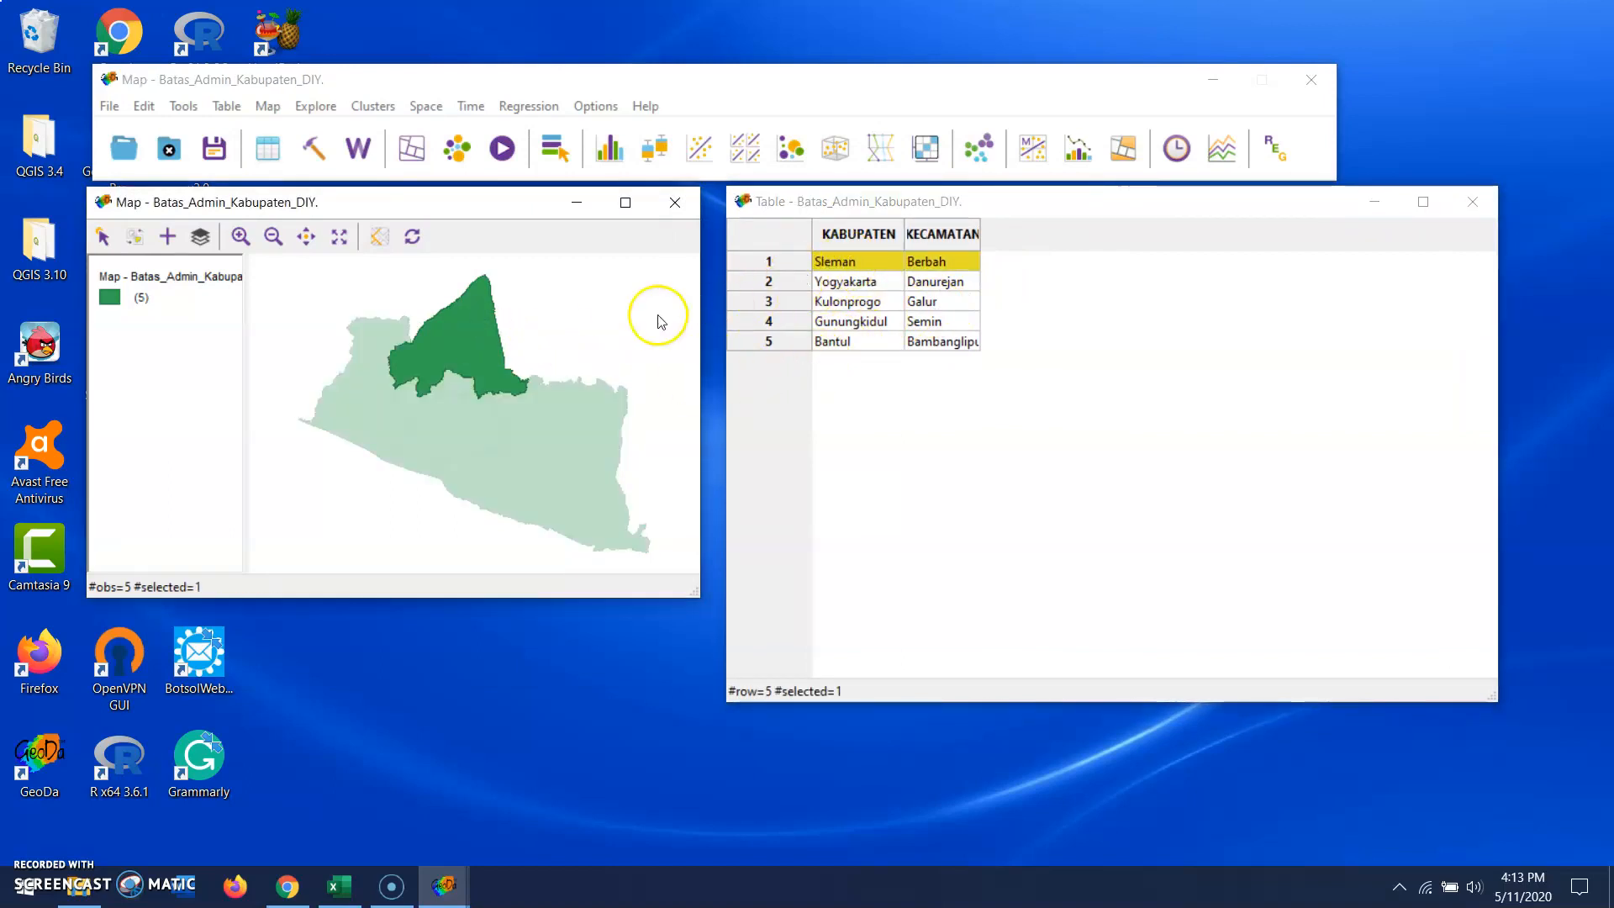
pyautogui.click(768, 282)
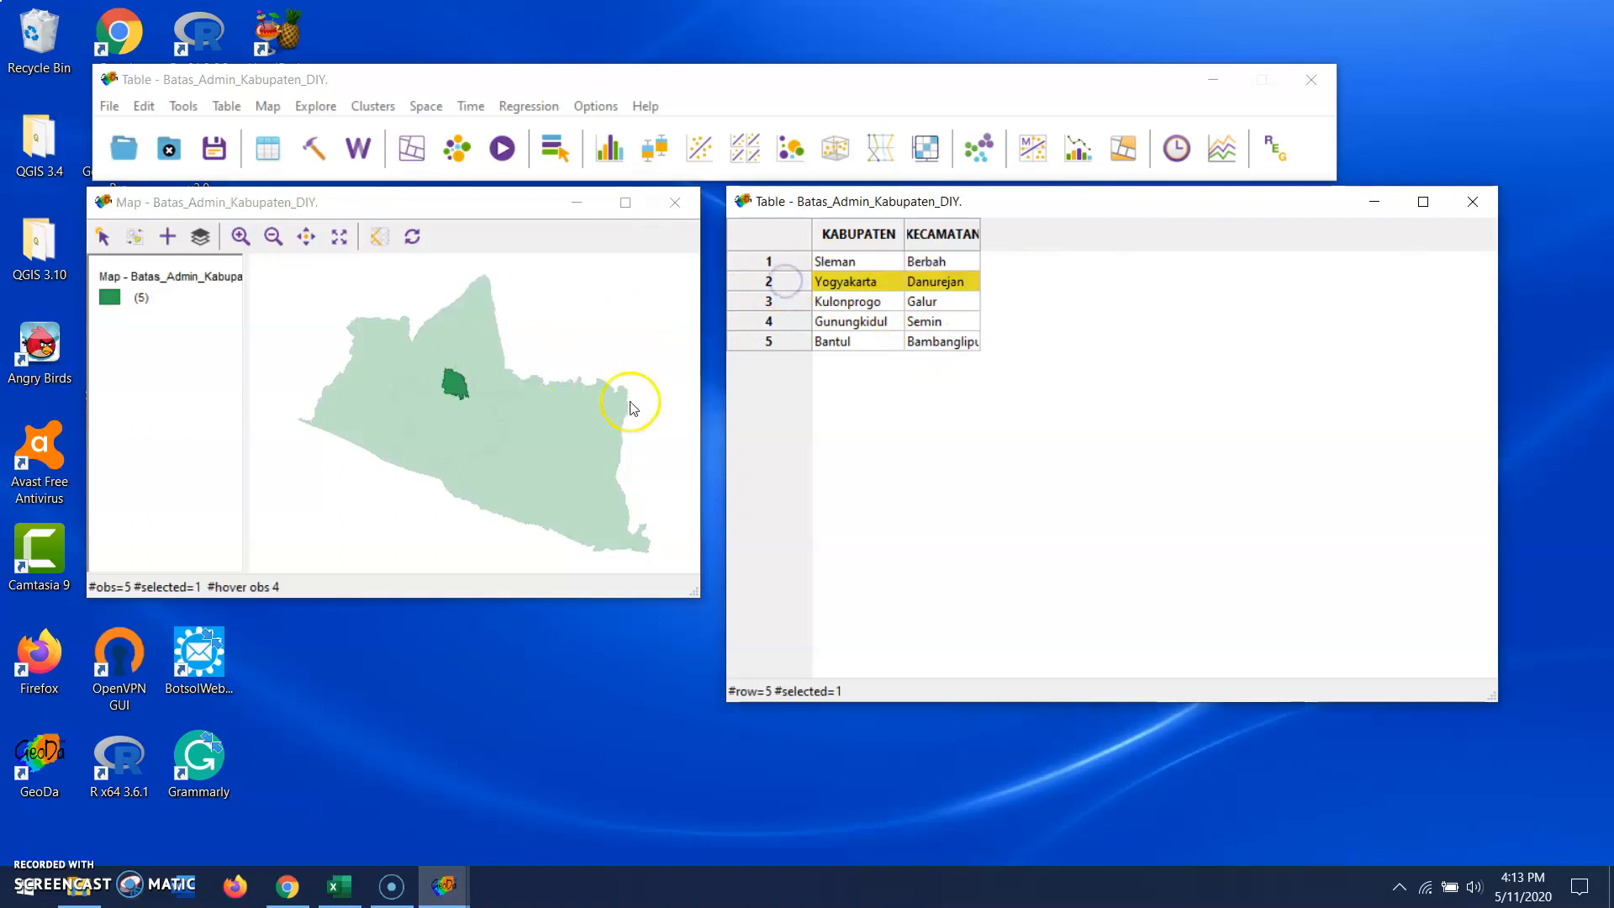
pyautogui.click(609, 426)
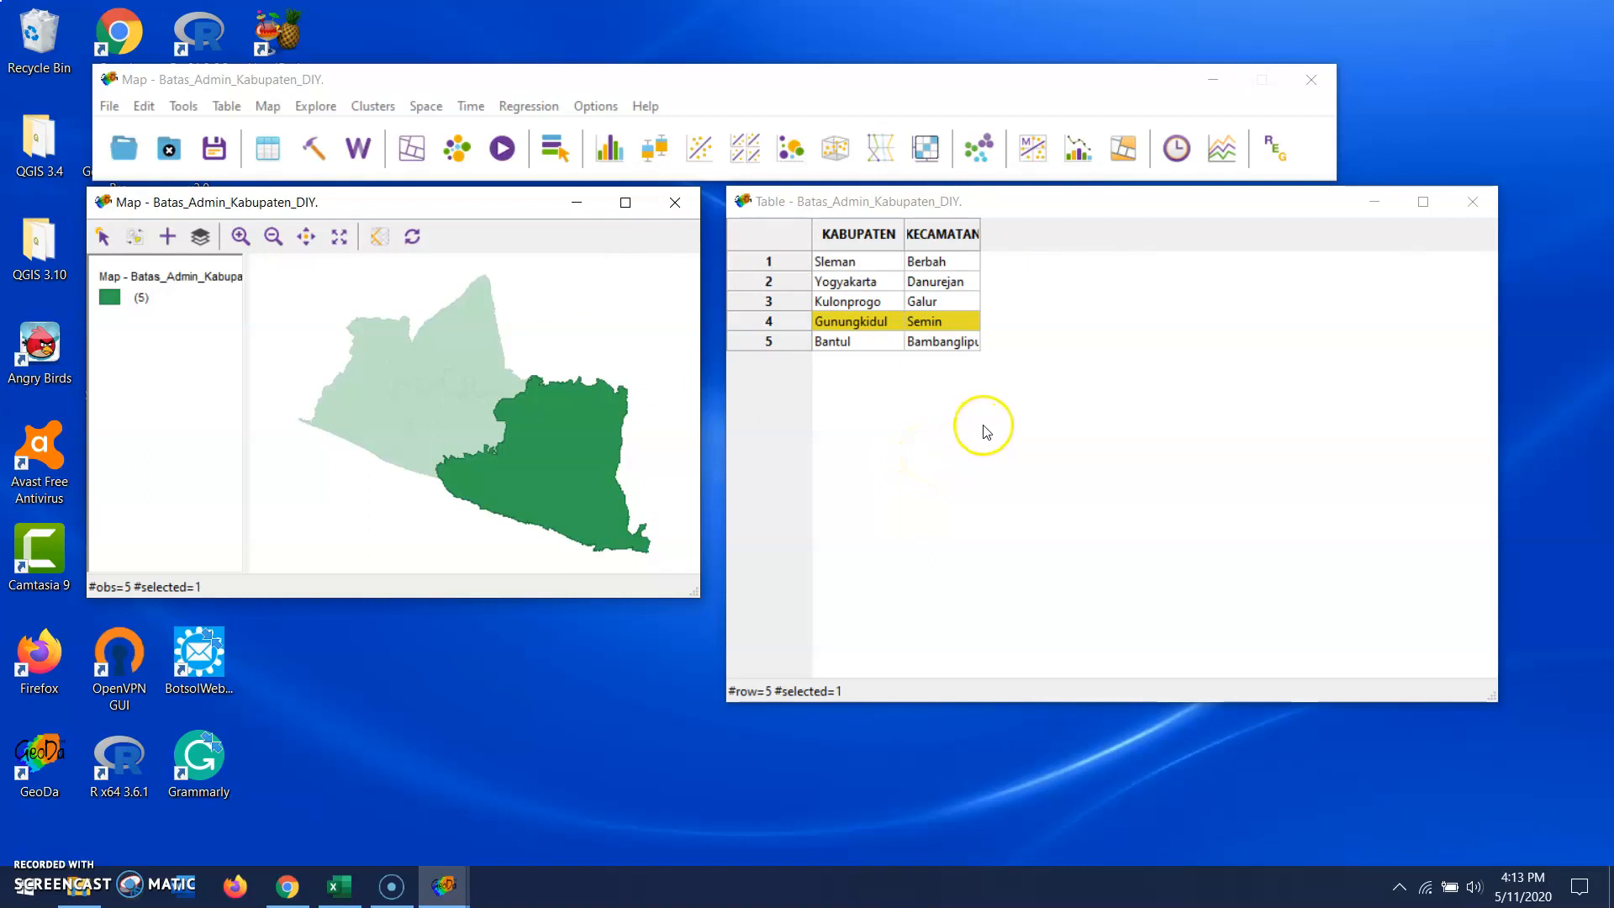
pyautogui.click(654, 301)
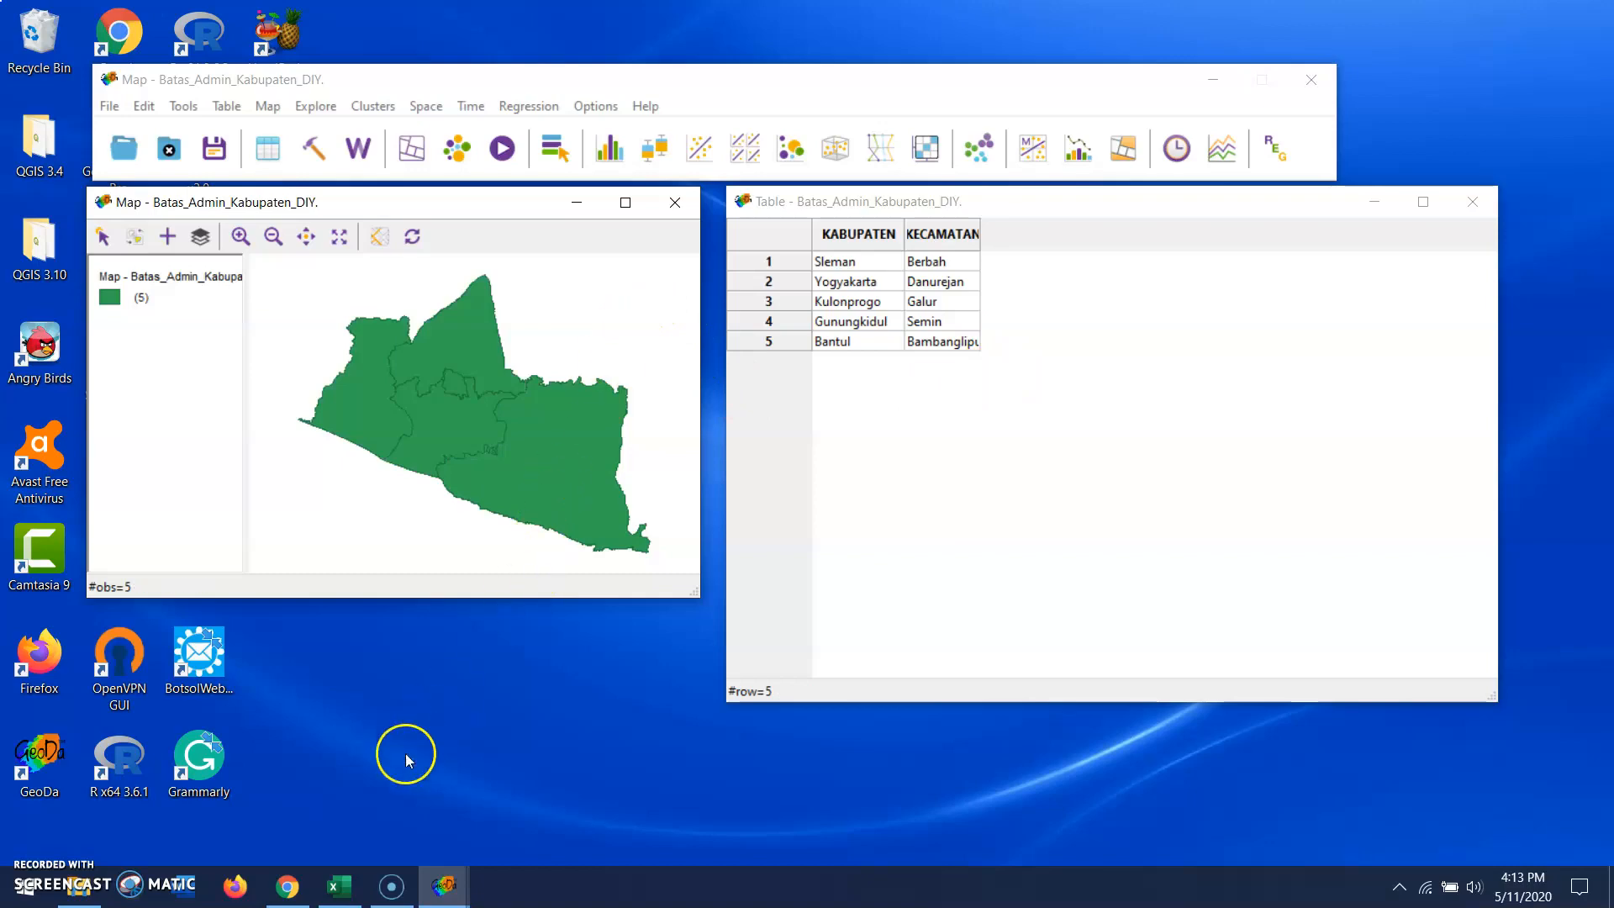
# - Switch to the data workbook in Excel and place its reduced window below the GeoDa table for comparison
pyautogui.click(357, 895)
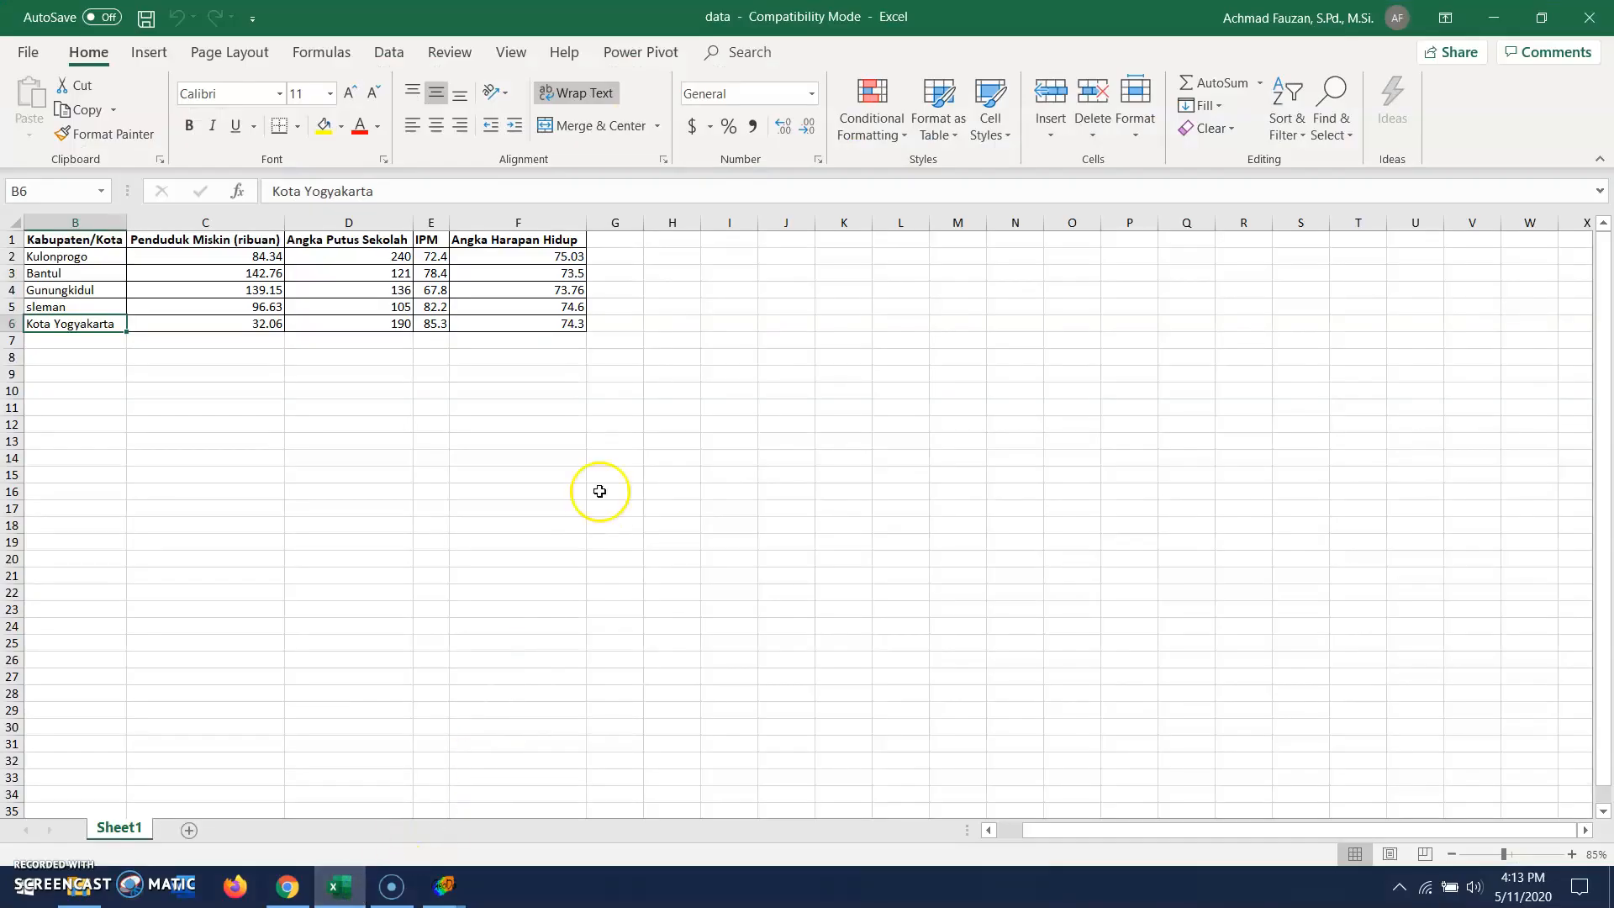
pyautogui.click(1498, 17)
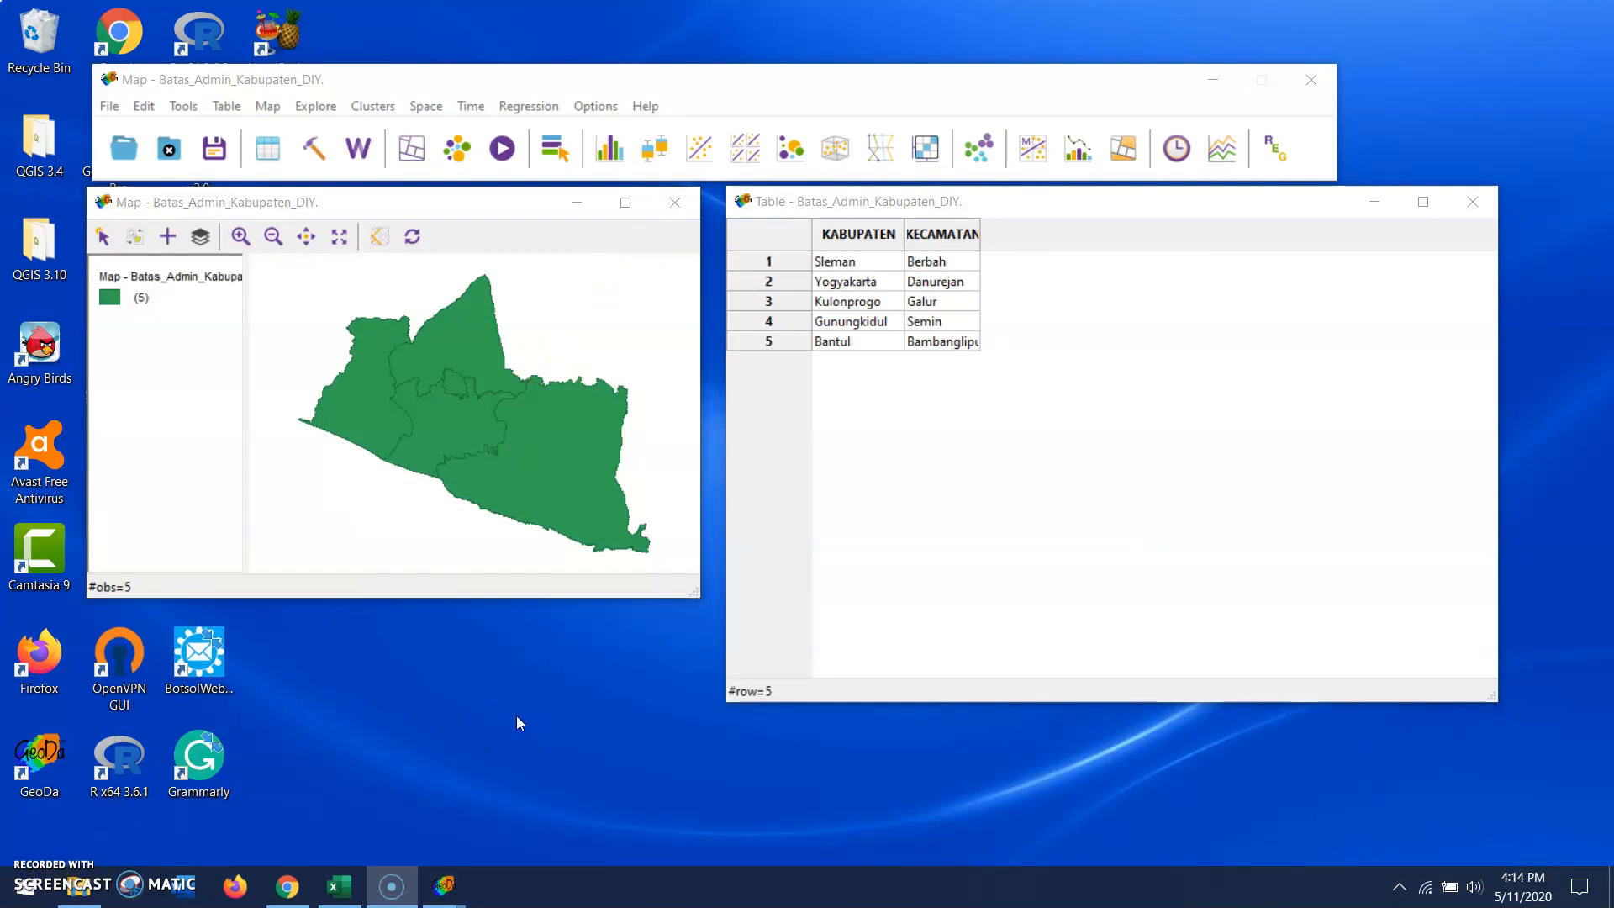
pyautogui.click(354, 890)
pyautogui.click(1534, 12)
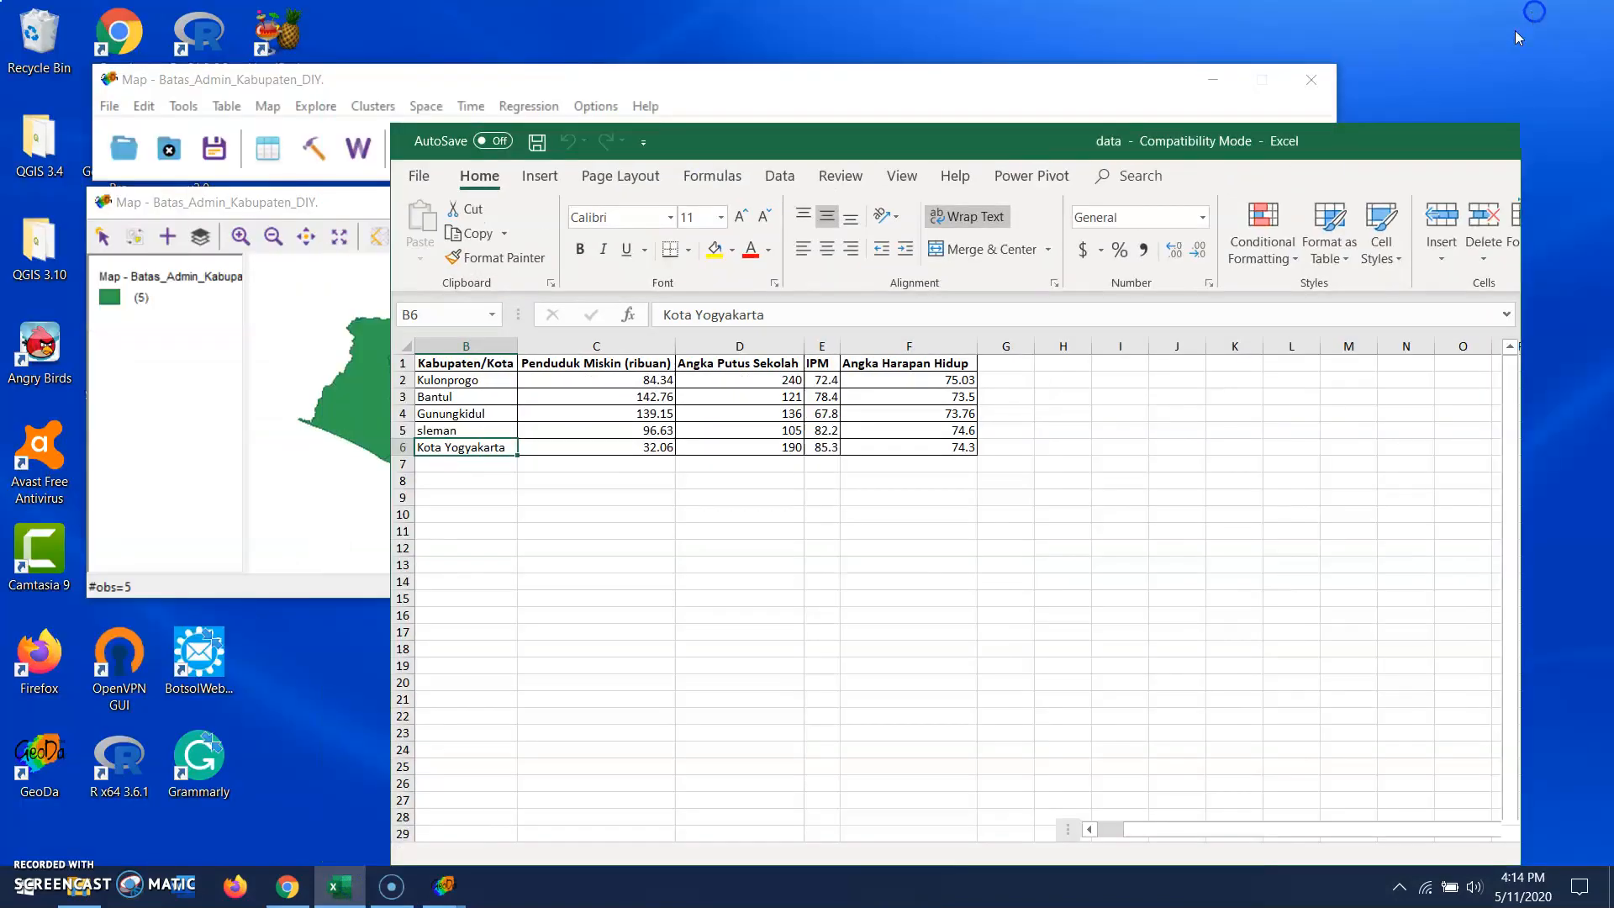
pyautogui.moveTo(1001, 120); pyautogui.dragTo(866, 422)
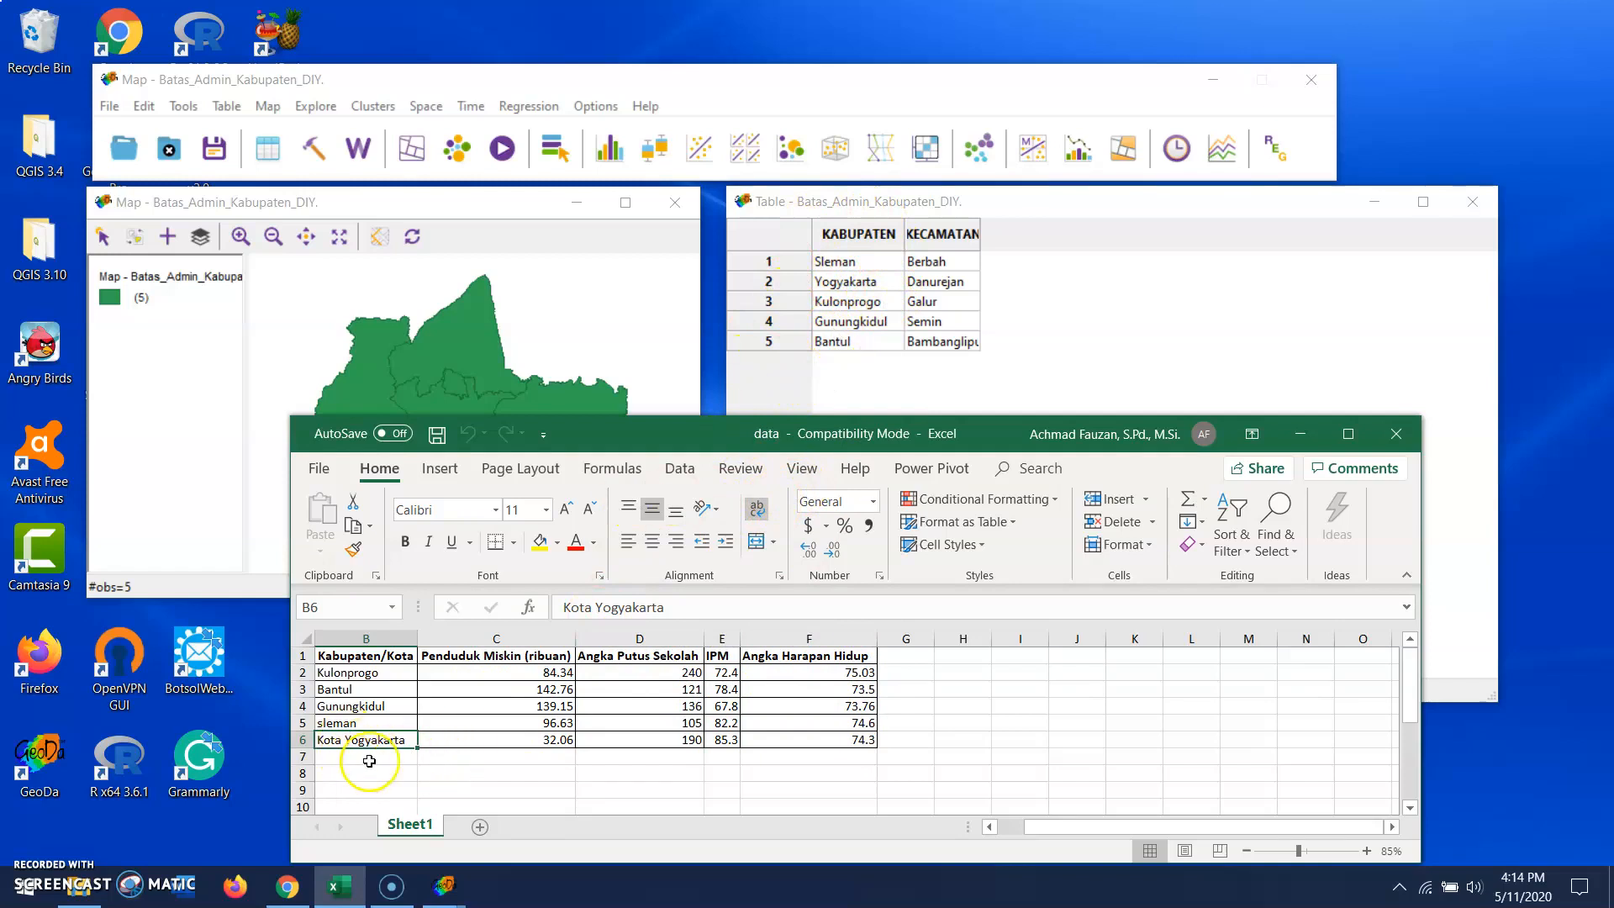
# - Compare the workbook's Kabupaten/Kota names, including Kota Yogyakarta, with the KABUPATEN names in the GeoDa table, and close the workbook
pyautogui.moveTo(350, 747); pyautogui.dragTo(369, 691)
pyautogui.click(850, 502)
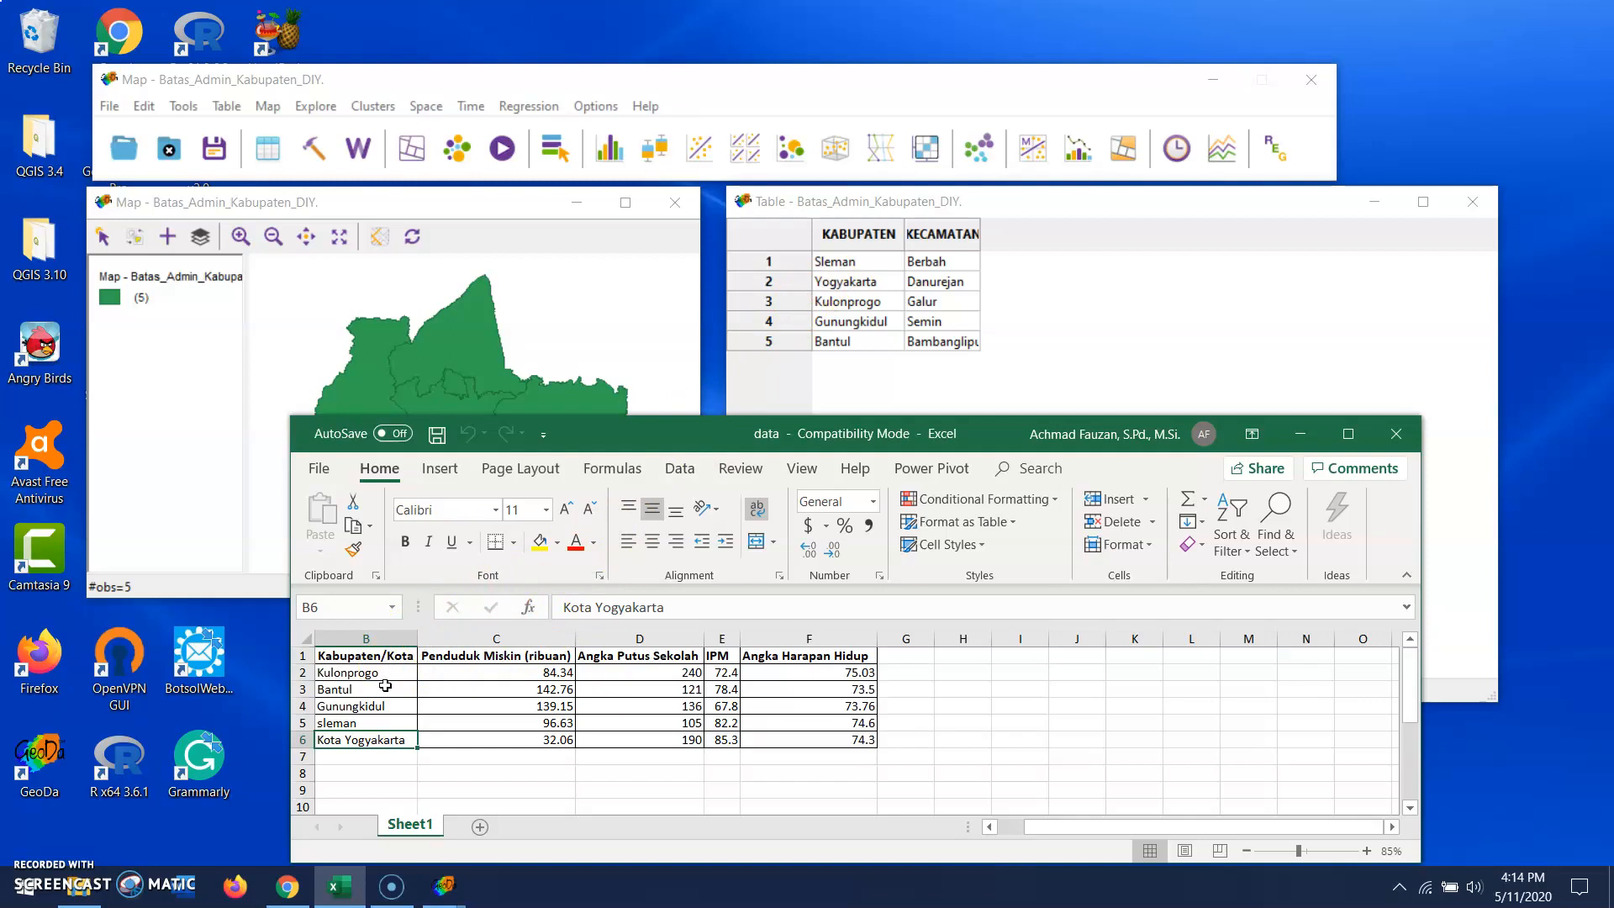
pyautogui.click(361, 744)
pyautogui.click(360, 740)
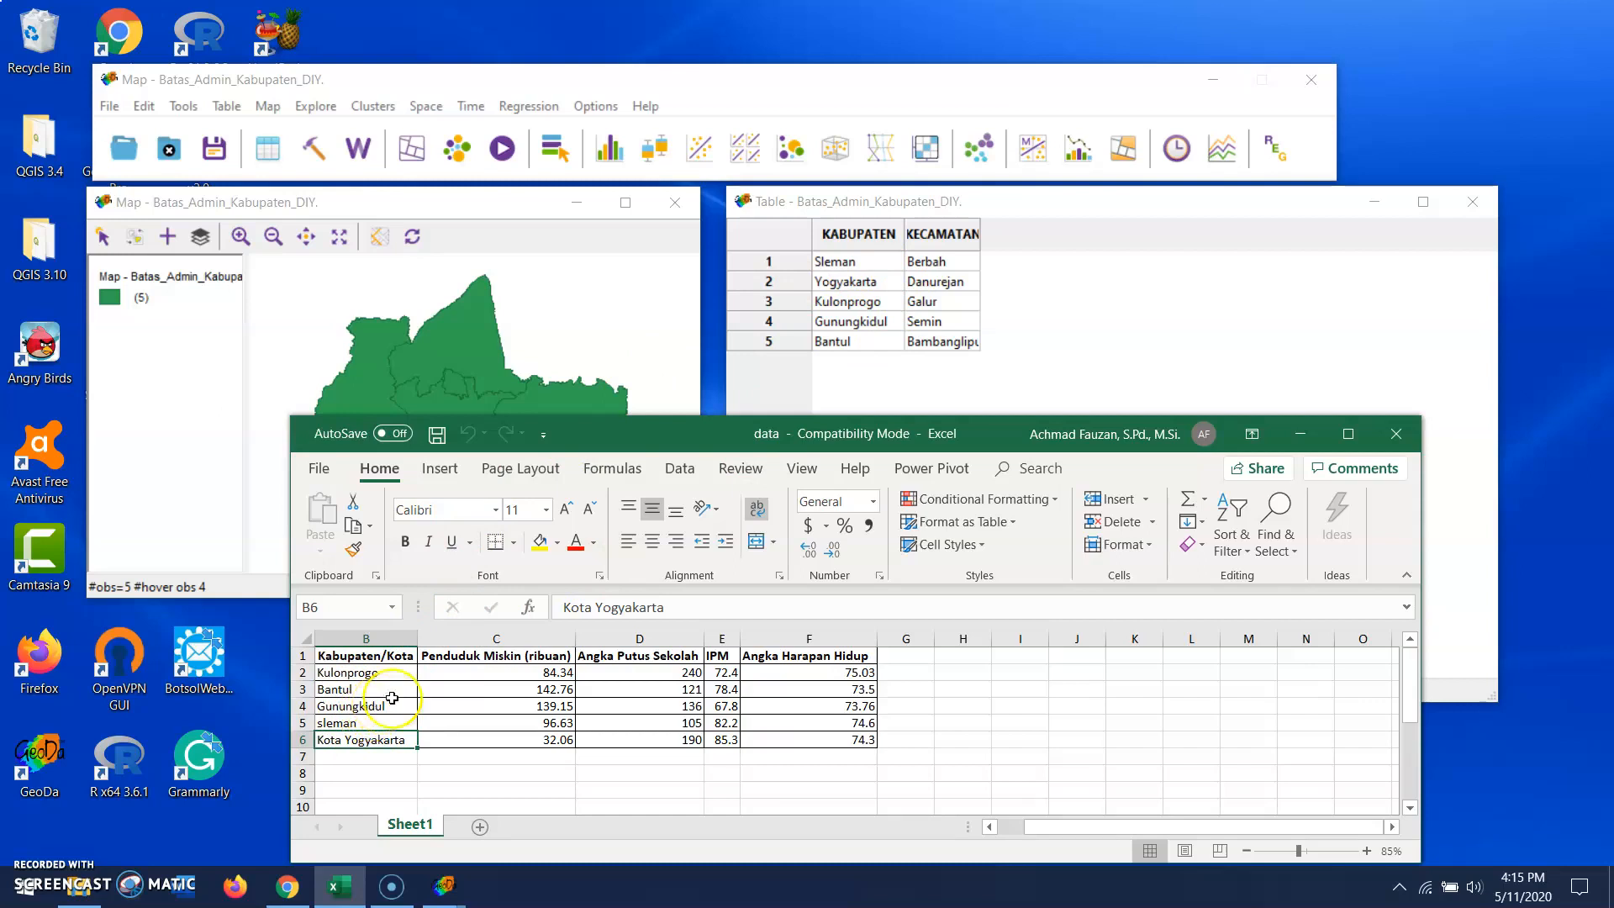
pyautogui.click(1395, 434)
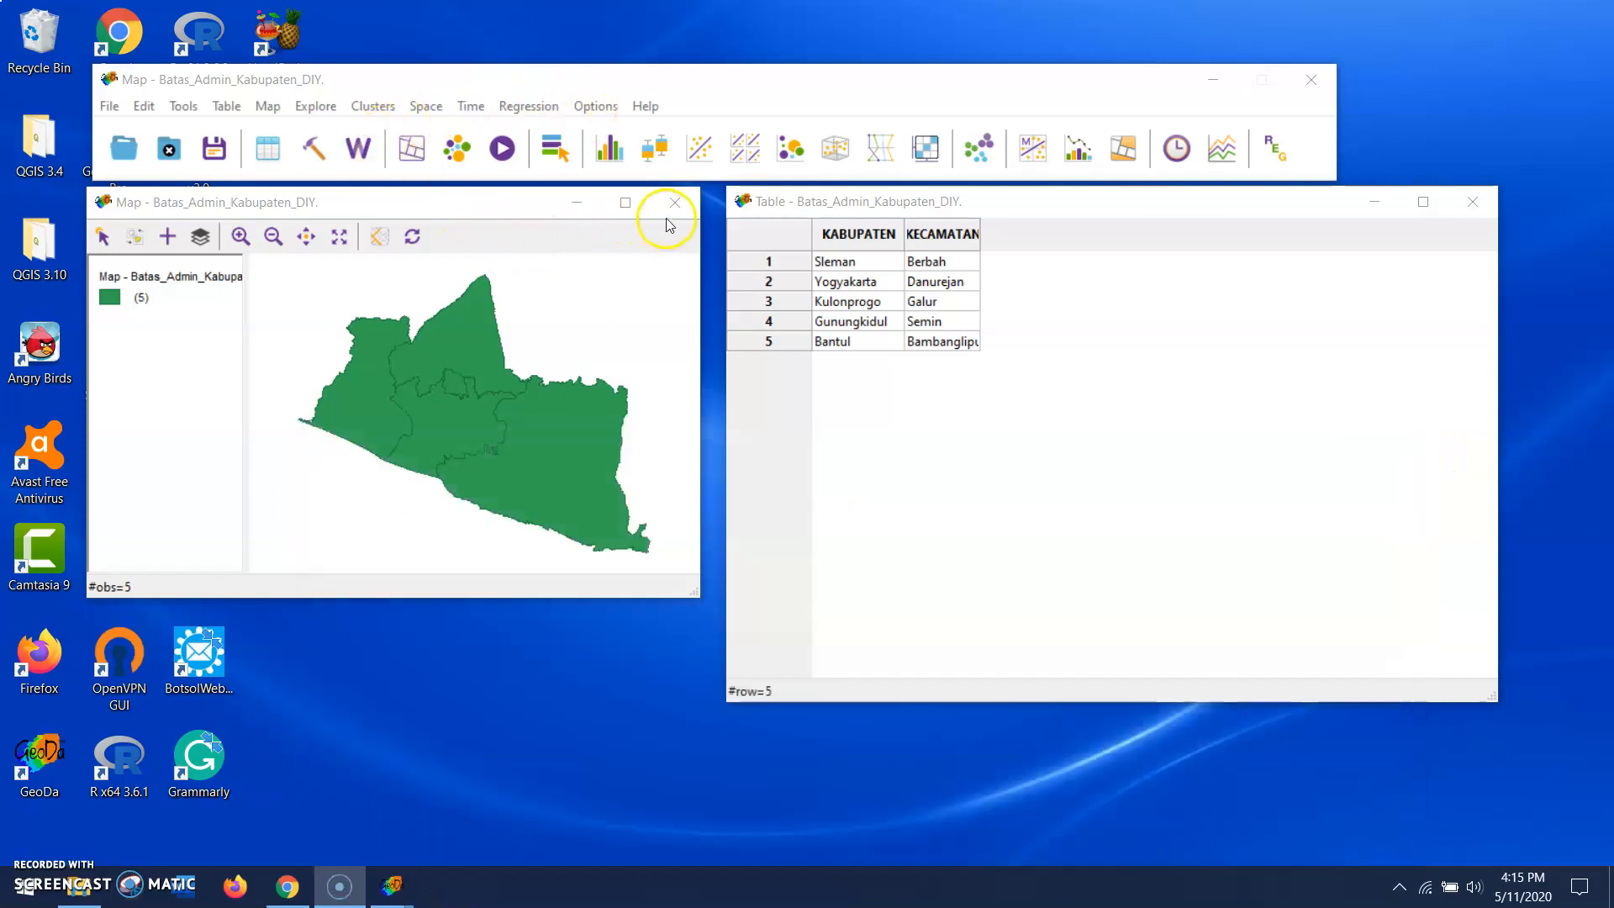
# - Start a table merge and choose the MS Excel (*.xls) file data as its data source
pyautogui.click(267, 107)
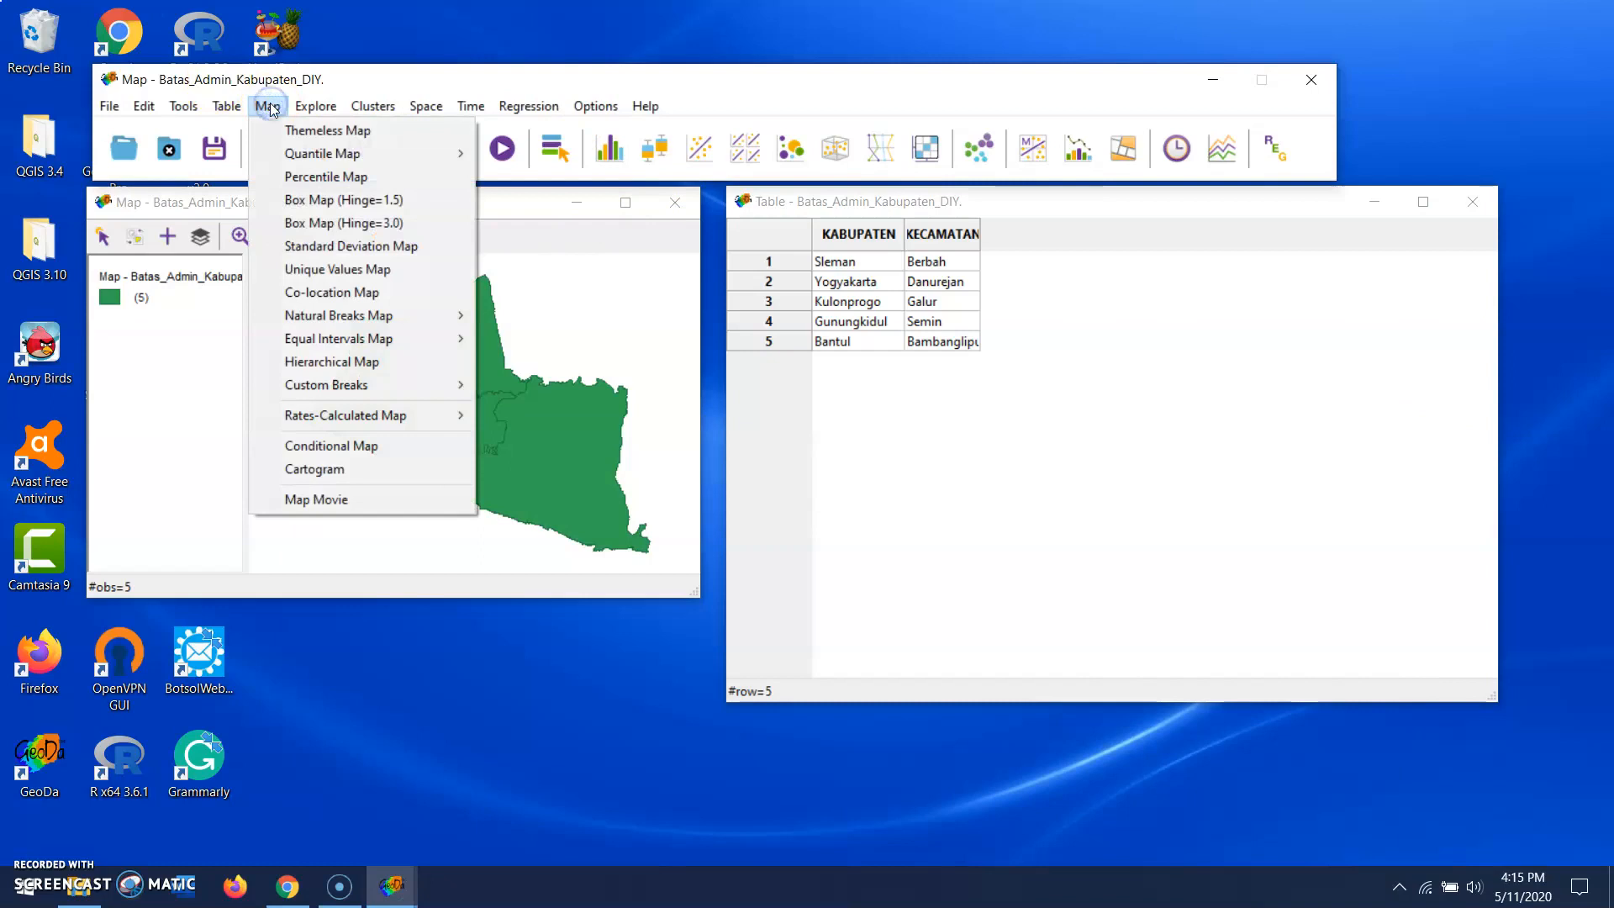
pyautogui.click(227, 107)
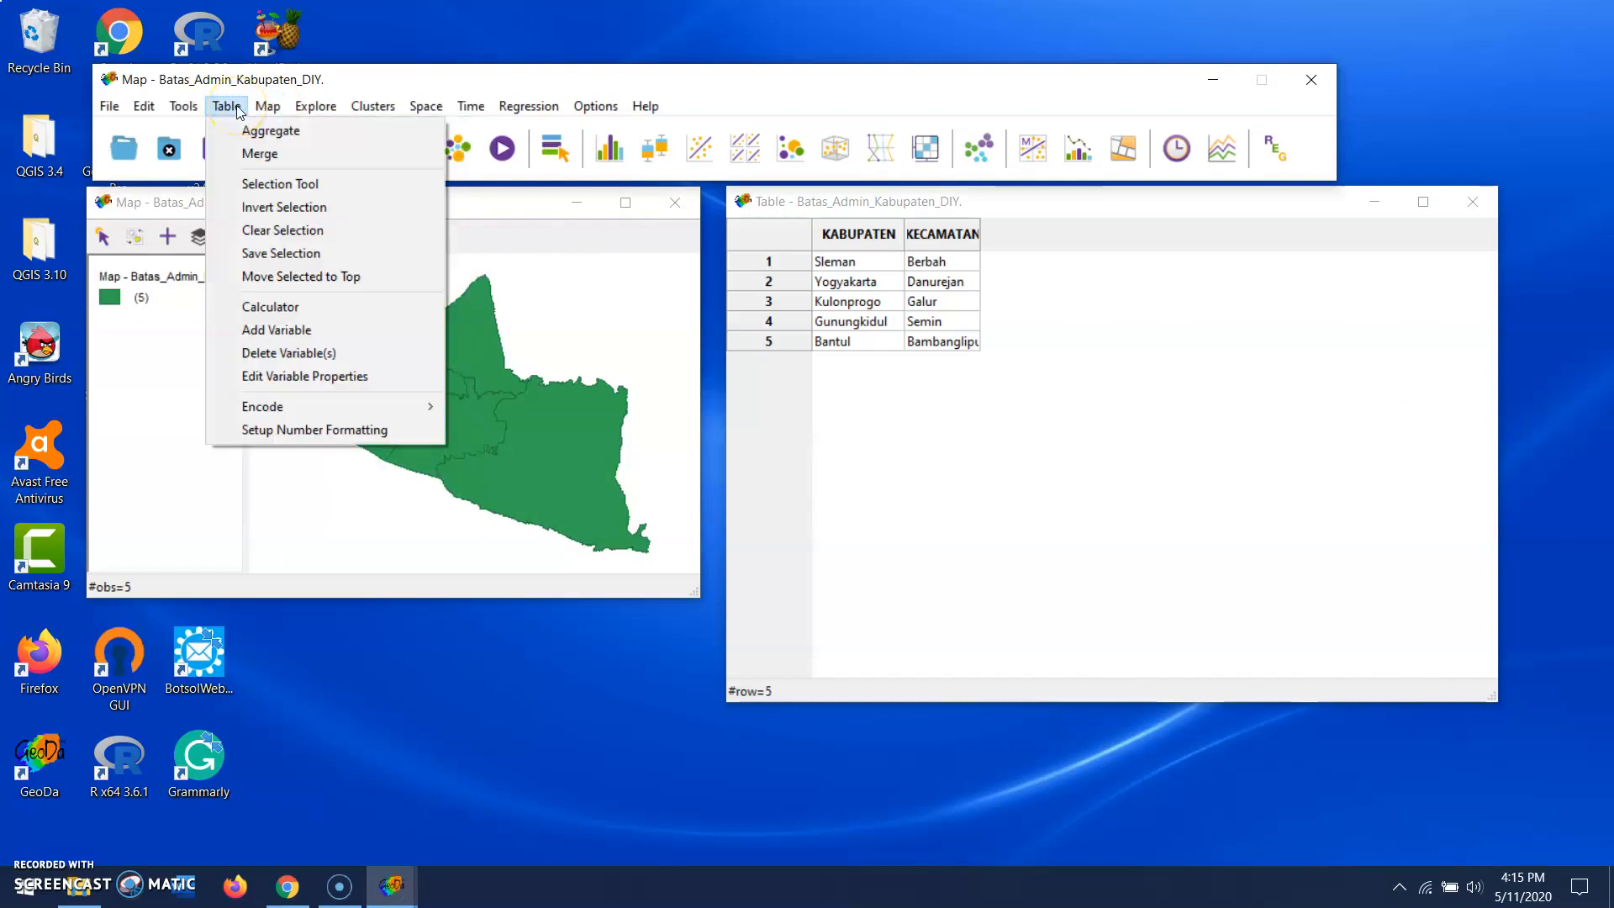
pyautogui.click(254, 154)
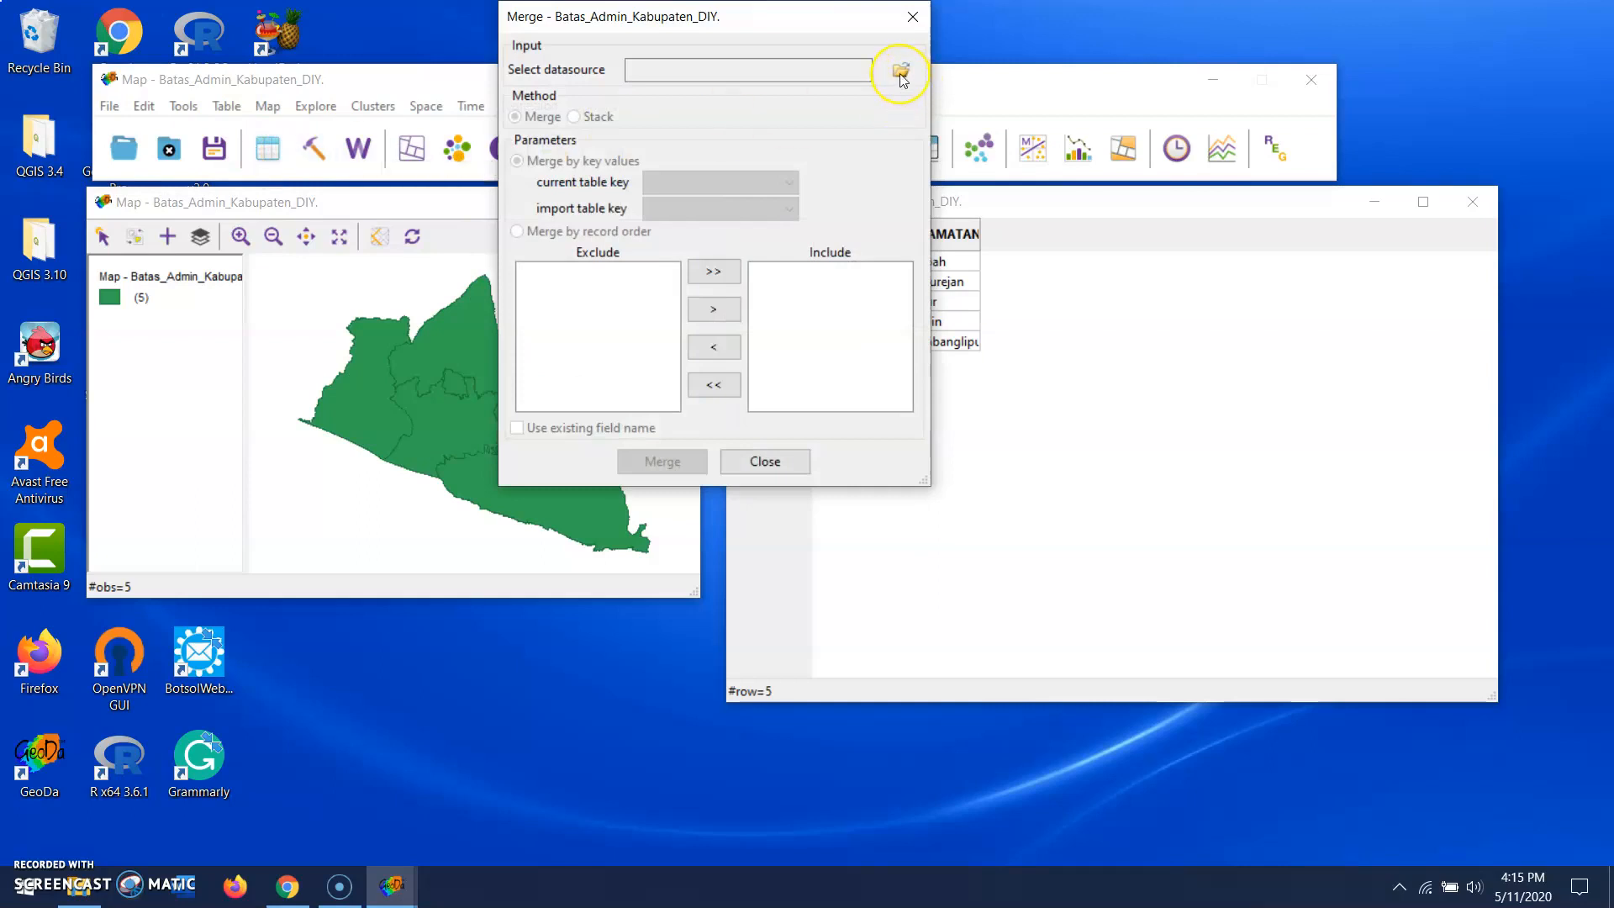
pyautogui.click(901, 74)
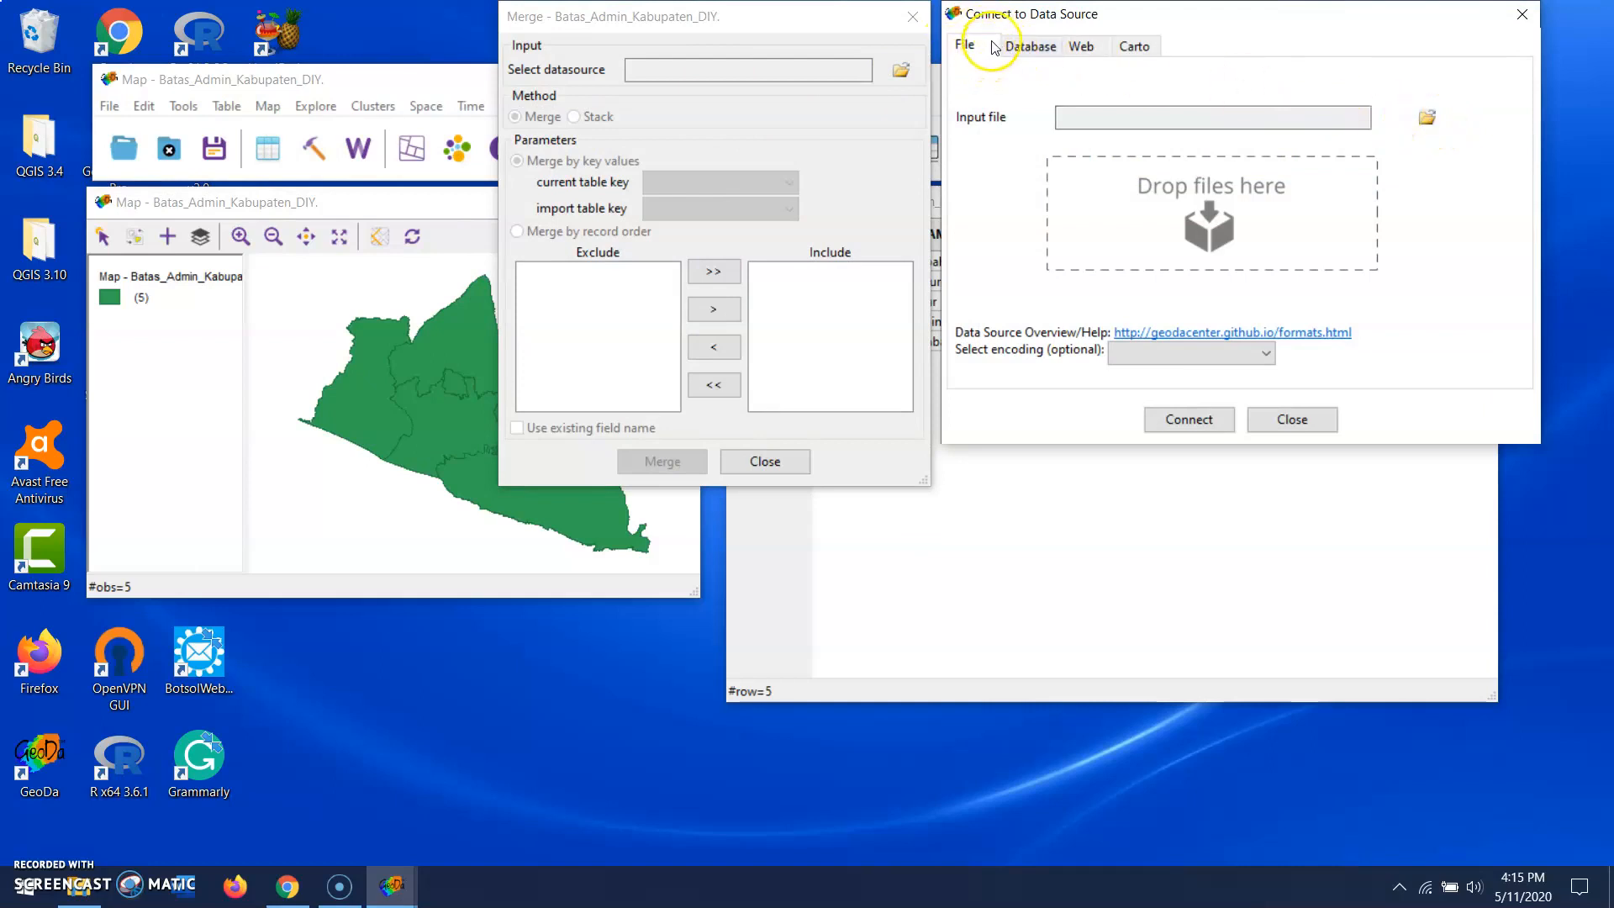
pyautogui.click(1424, 121)
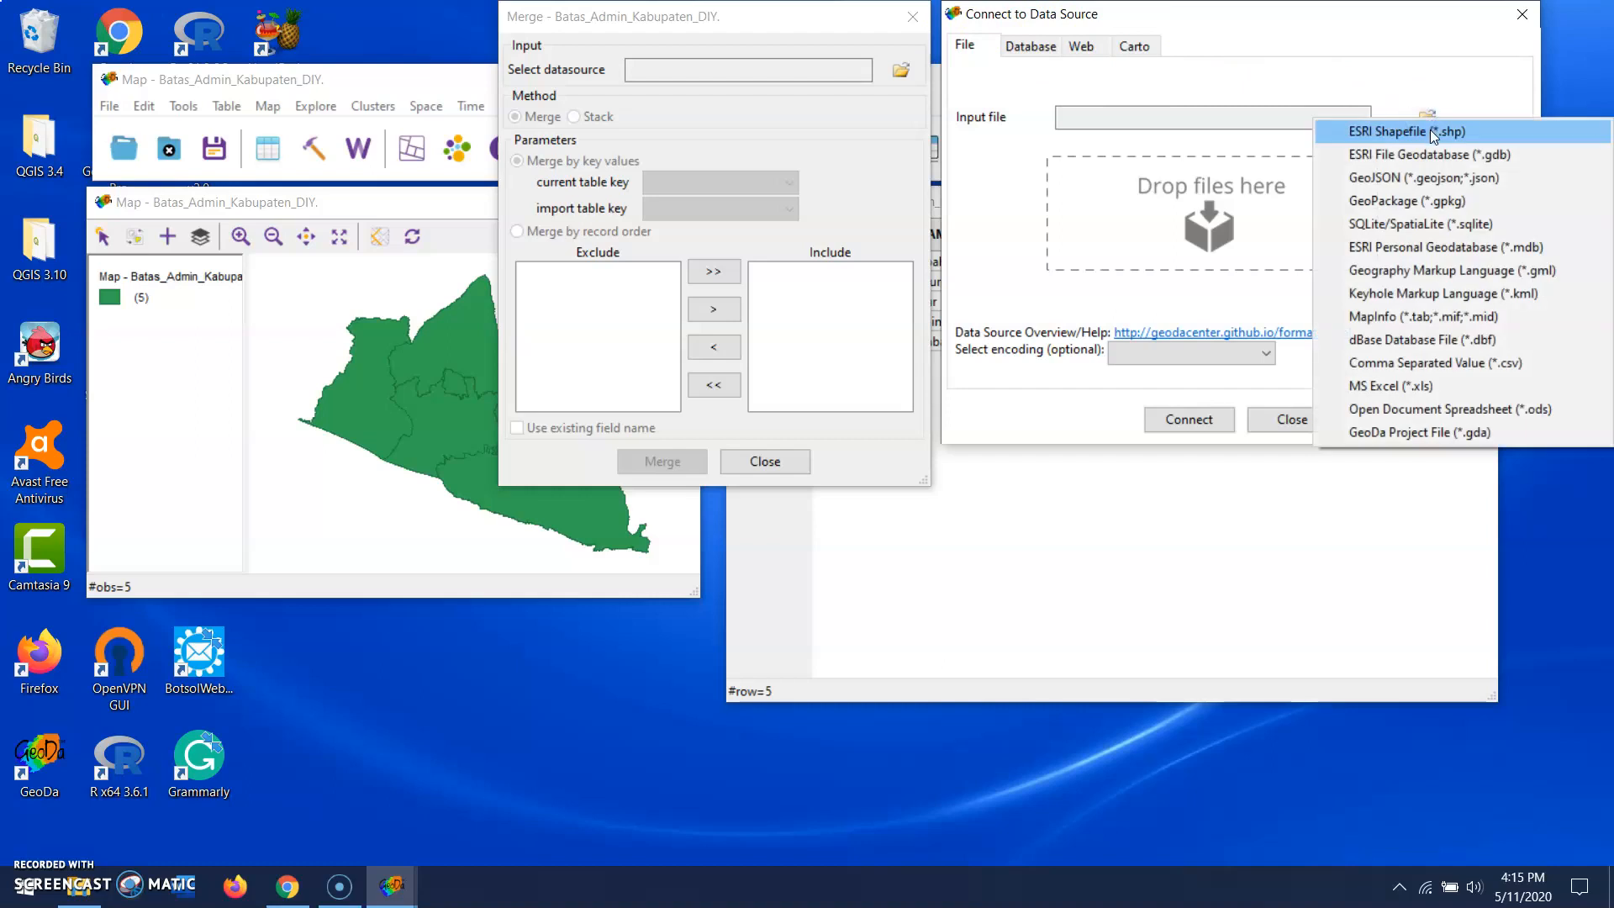
pyautogui.click(1404, 370)
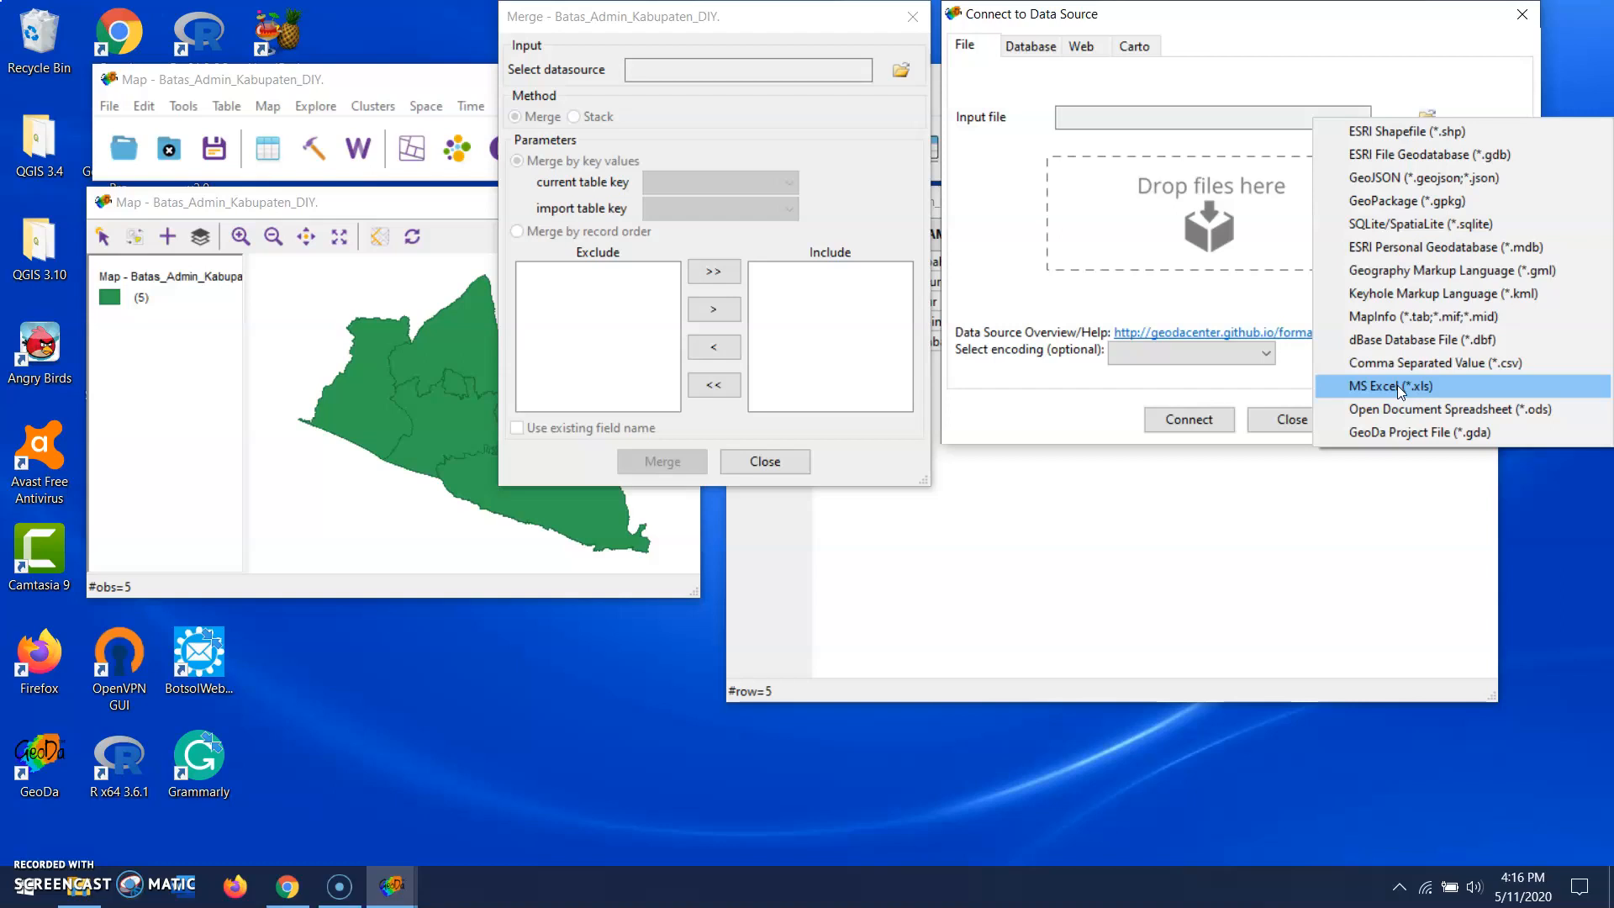
pyautogui.click(1400, 386)
pyautogui.doubleClick(328, 155)
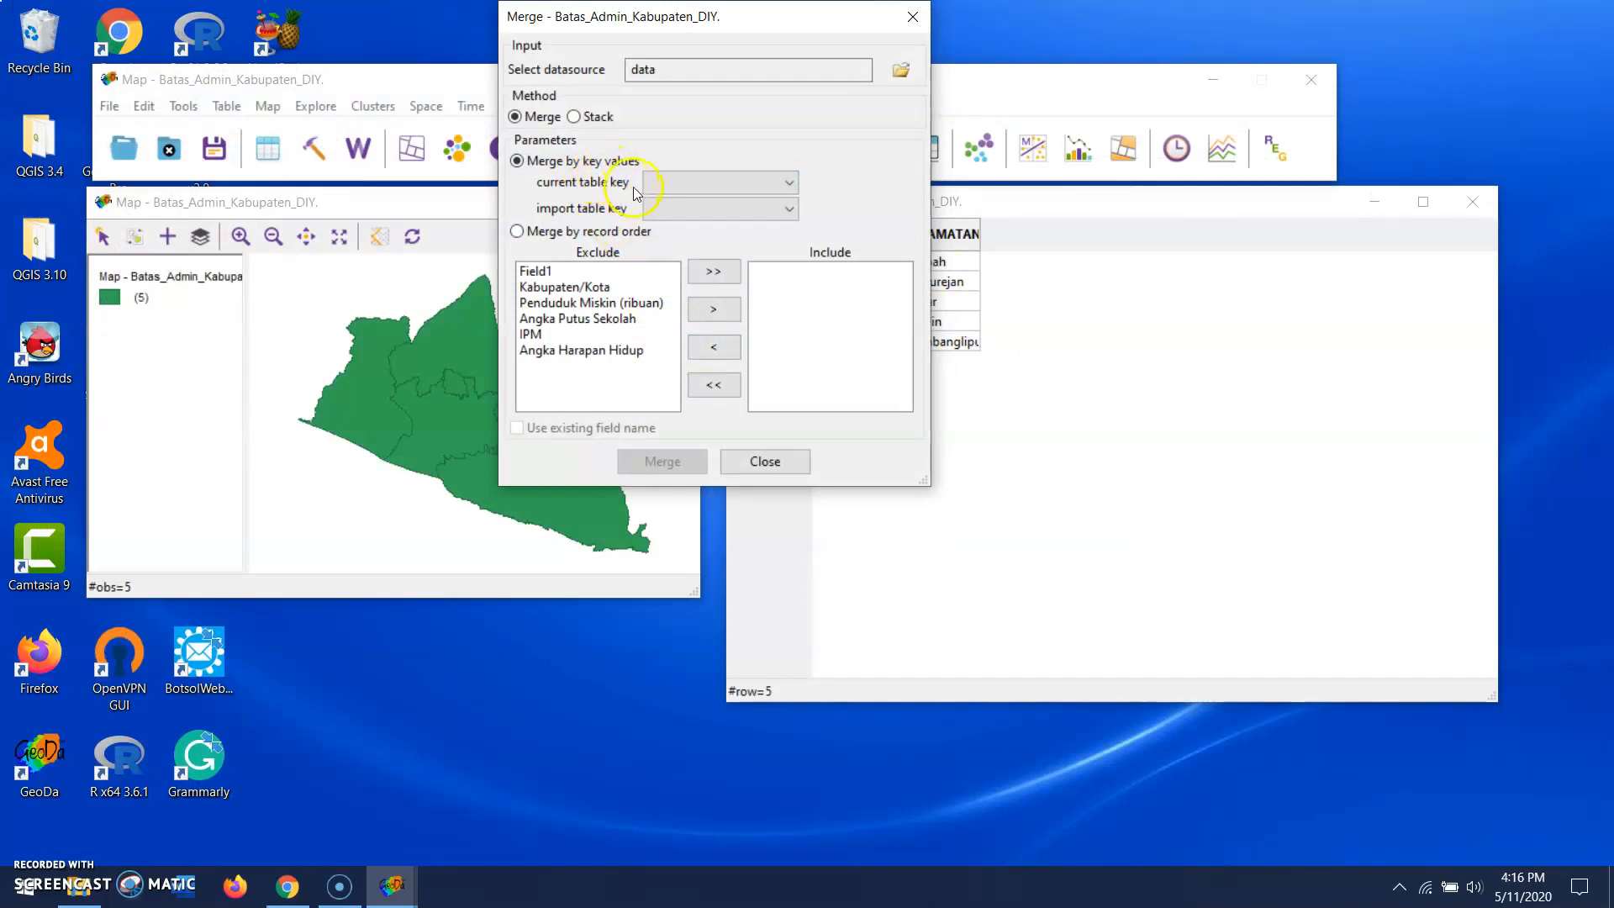
# - Set the merge keys to KABUPATEN for the current table and Kabupaten/Kota for the import table
pyautogui.click(724, 30)
pyautogui.click(719, 21)
pyautogui.moveTo(718, 21); pyautogui.dragTo(487, 72)
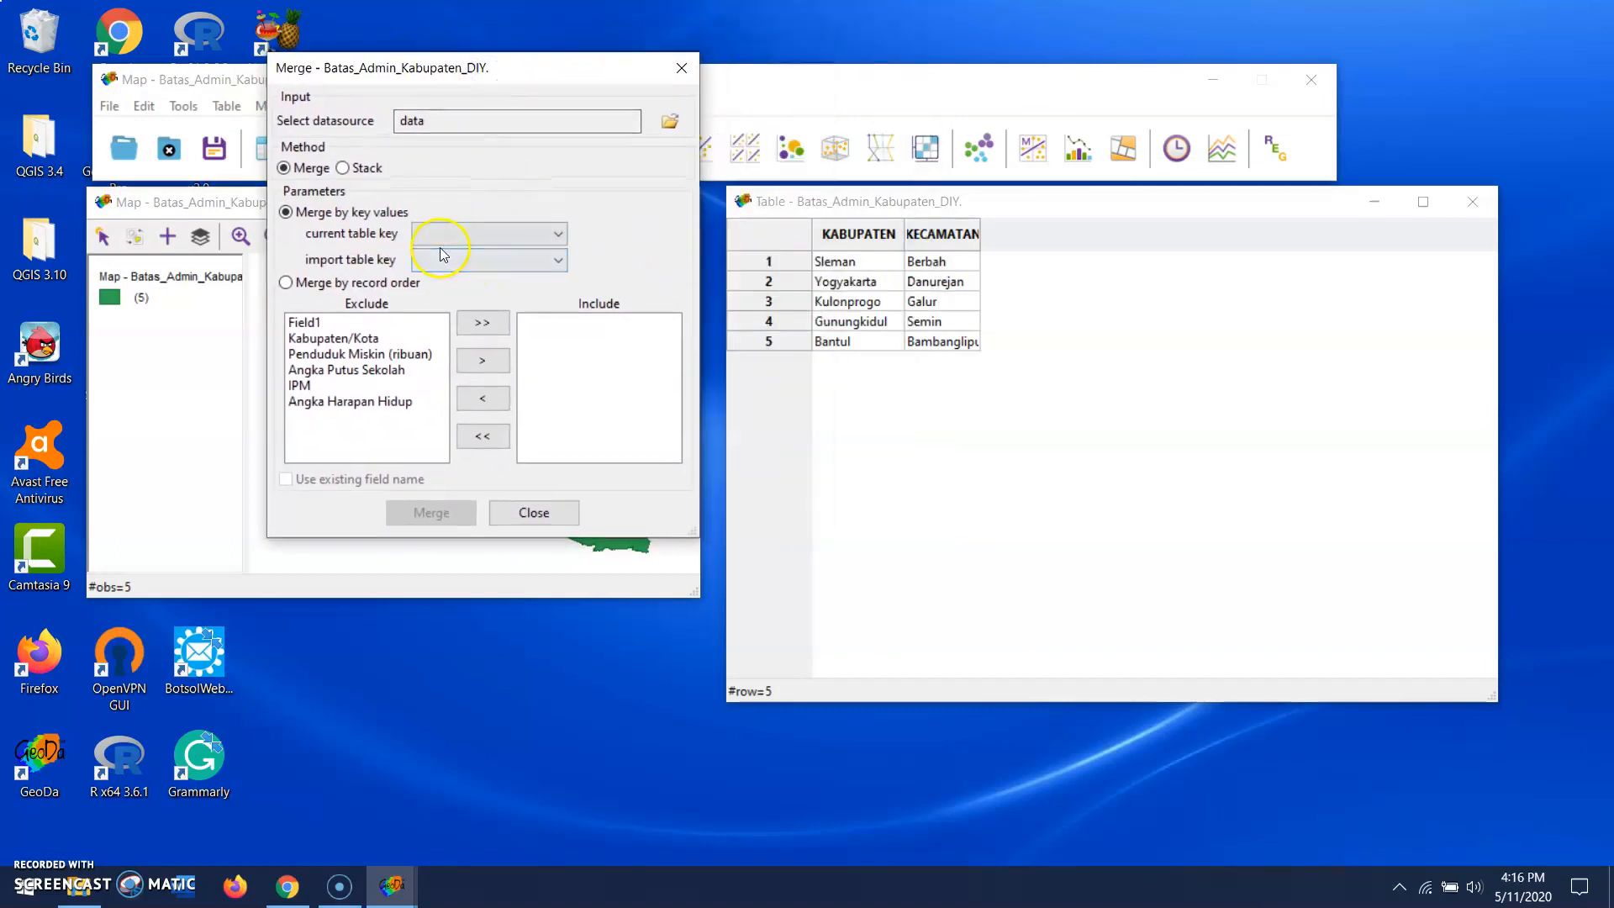
pyautogui.click(506, 234)
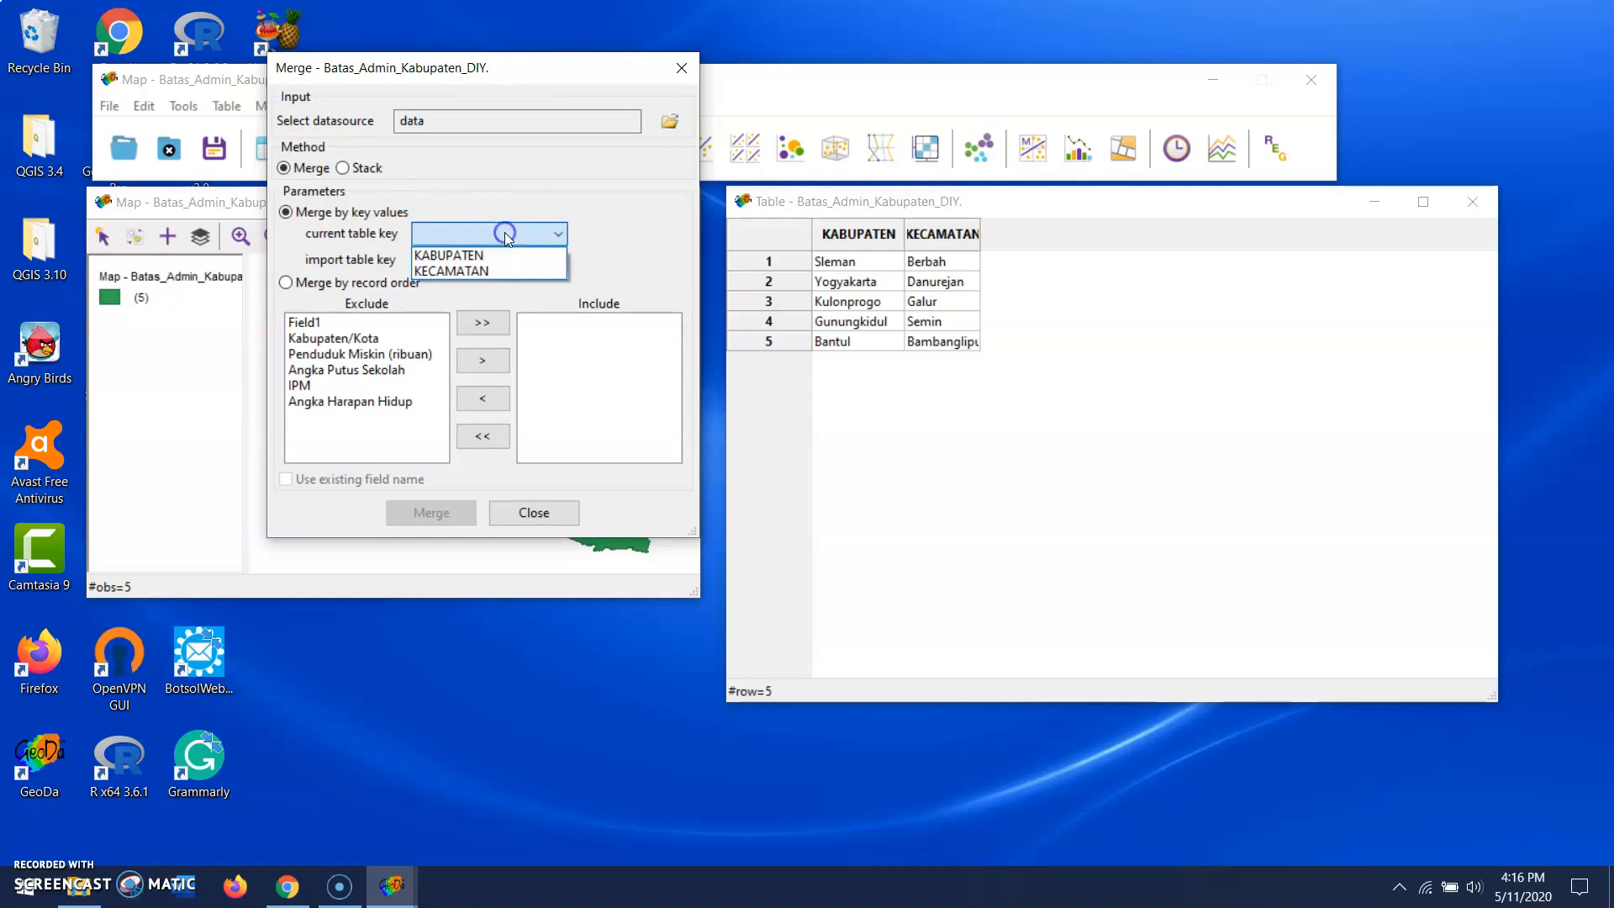
pyautogui.click(499, 253)
pyautogui.click(499, 262)
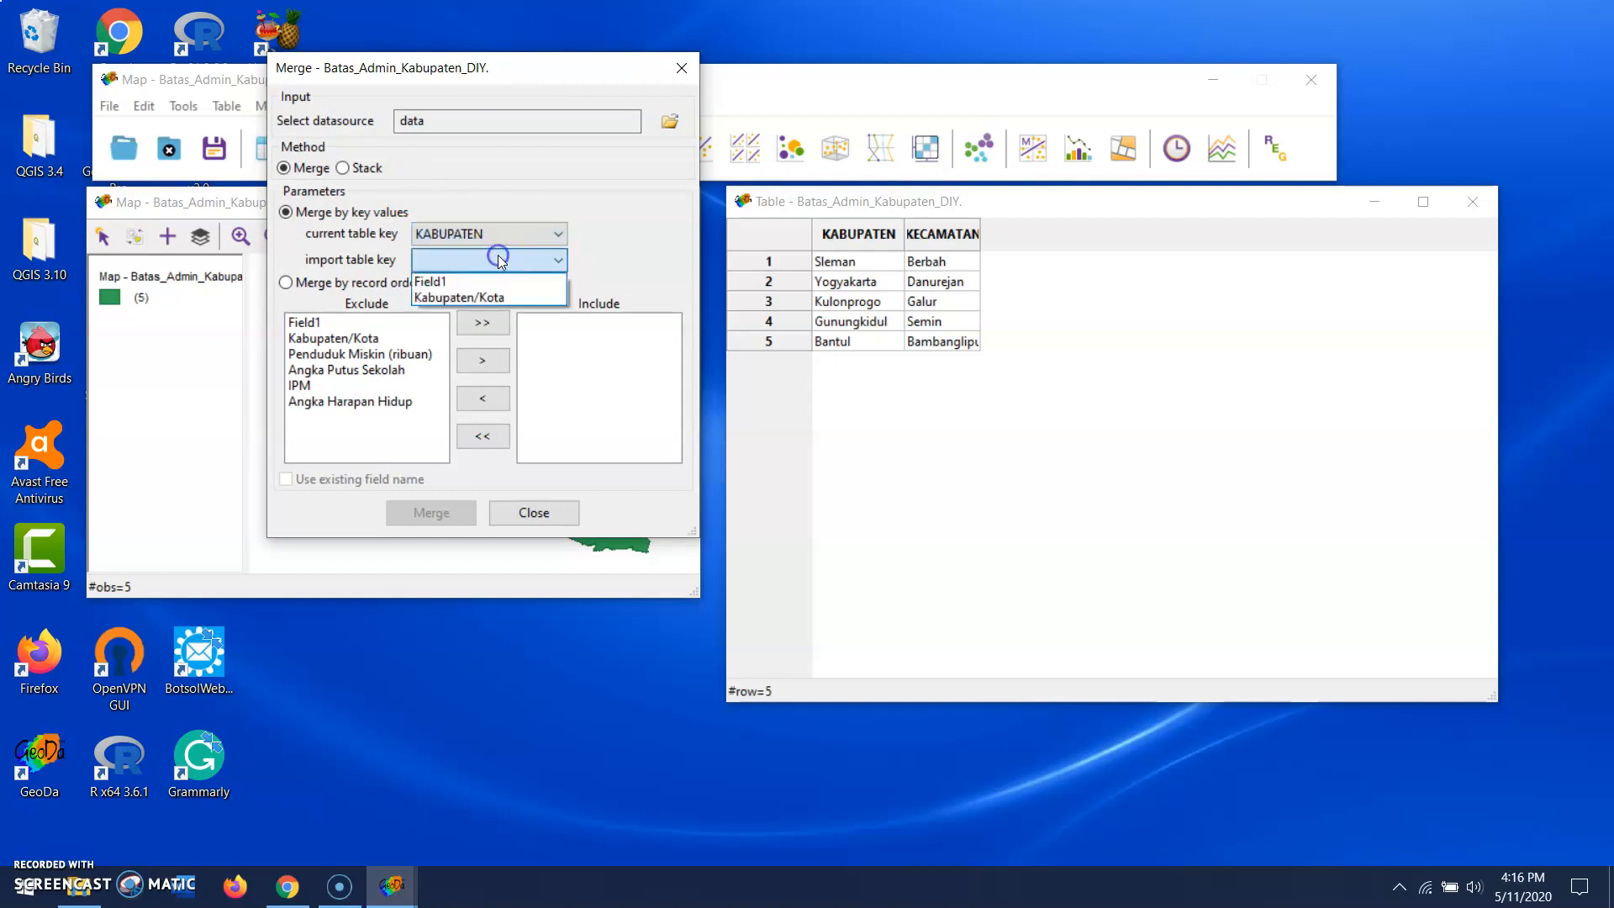
pyautogui.click(506, 298)
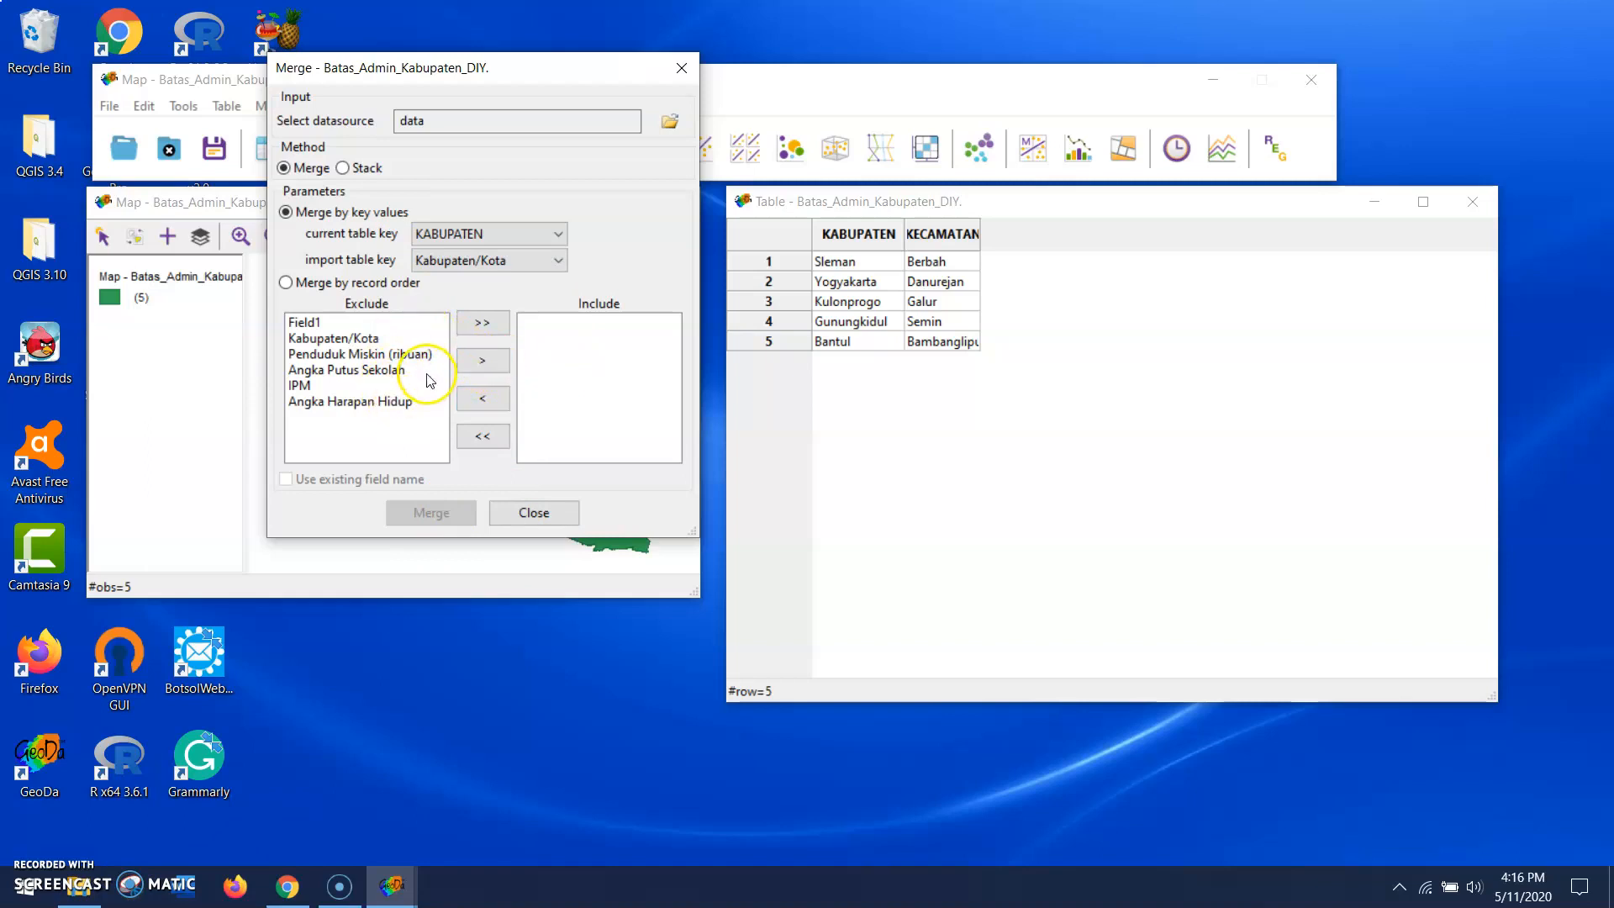
# - Include the fields Penduduk Miskin (ribuan), Angka Putus Sekolah, IPM and Angka Harapan Hidup in the merge
pyautogui.click(404, 360)
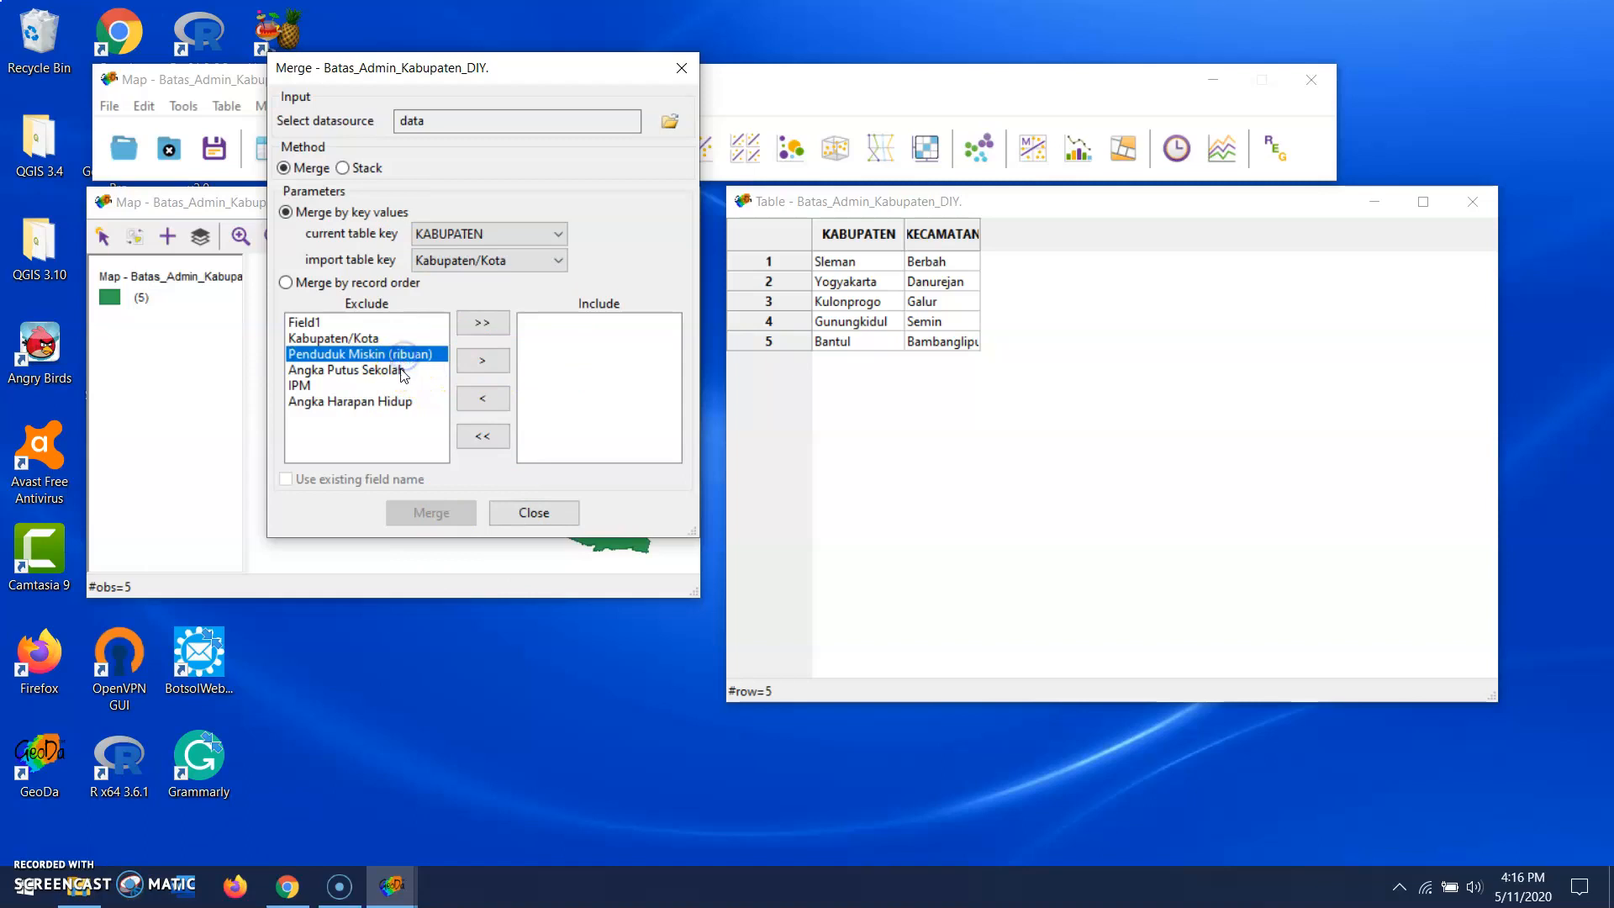
pyautogui.click(469, 363)
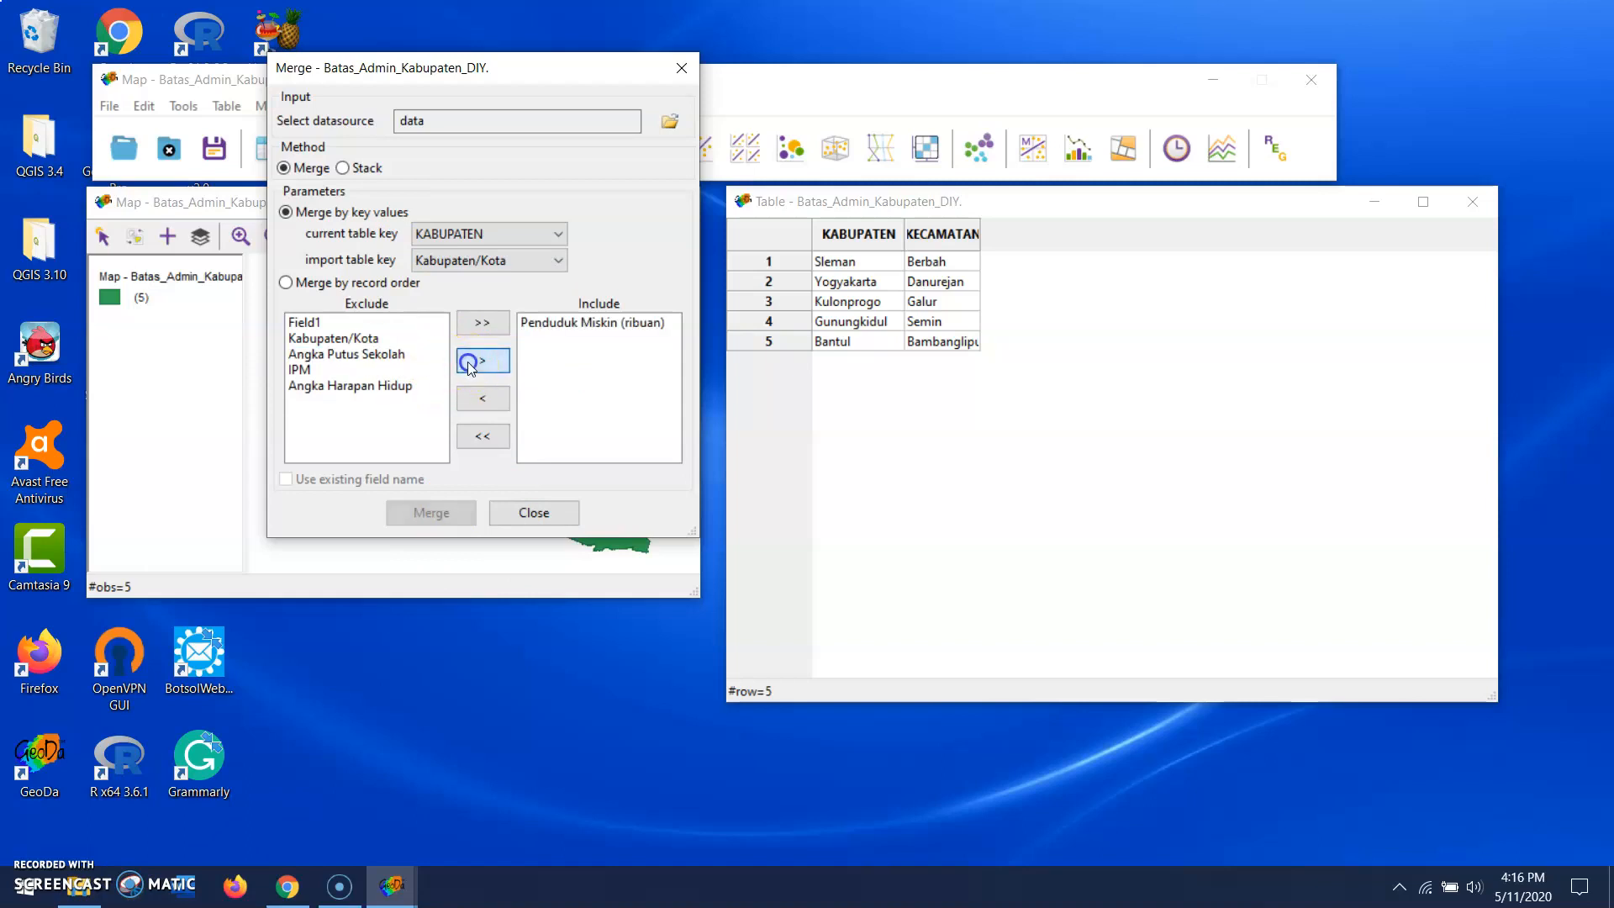
pyautogui.click(479, 361)
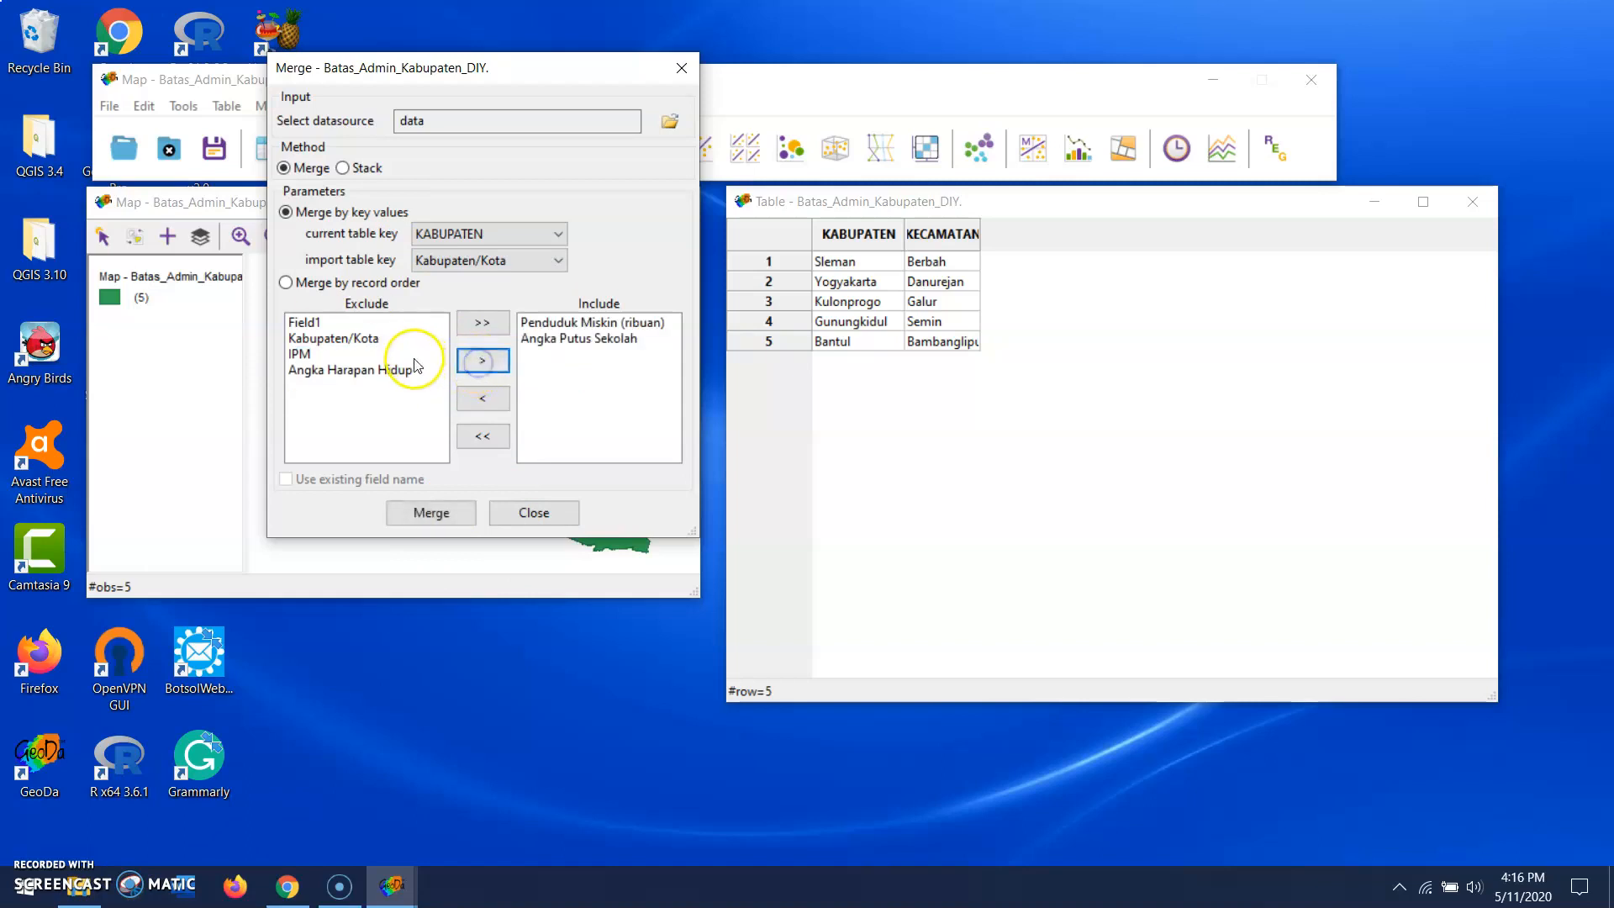
pyautogui.click(482, 368)
pyautogui.click(416, 354)
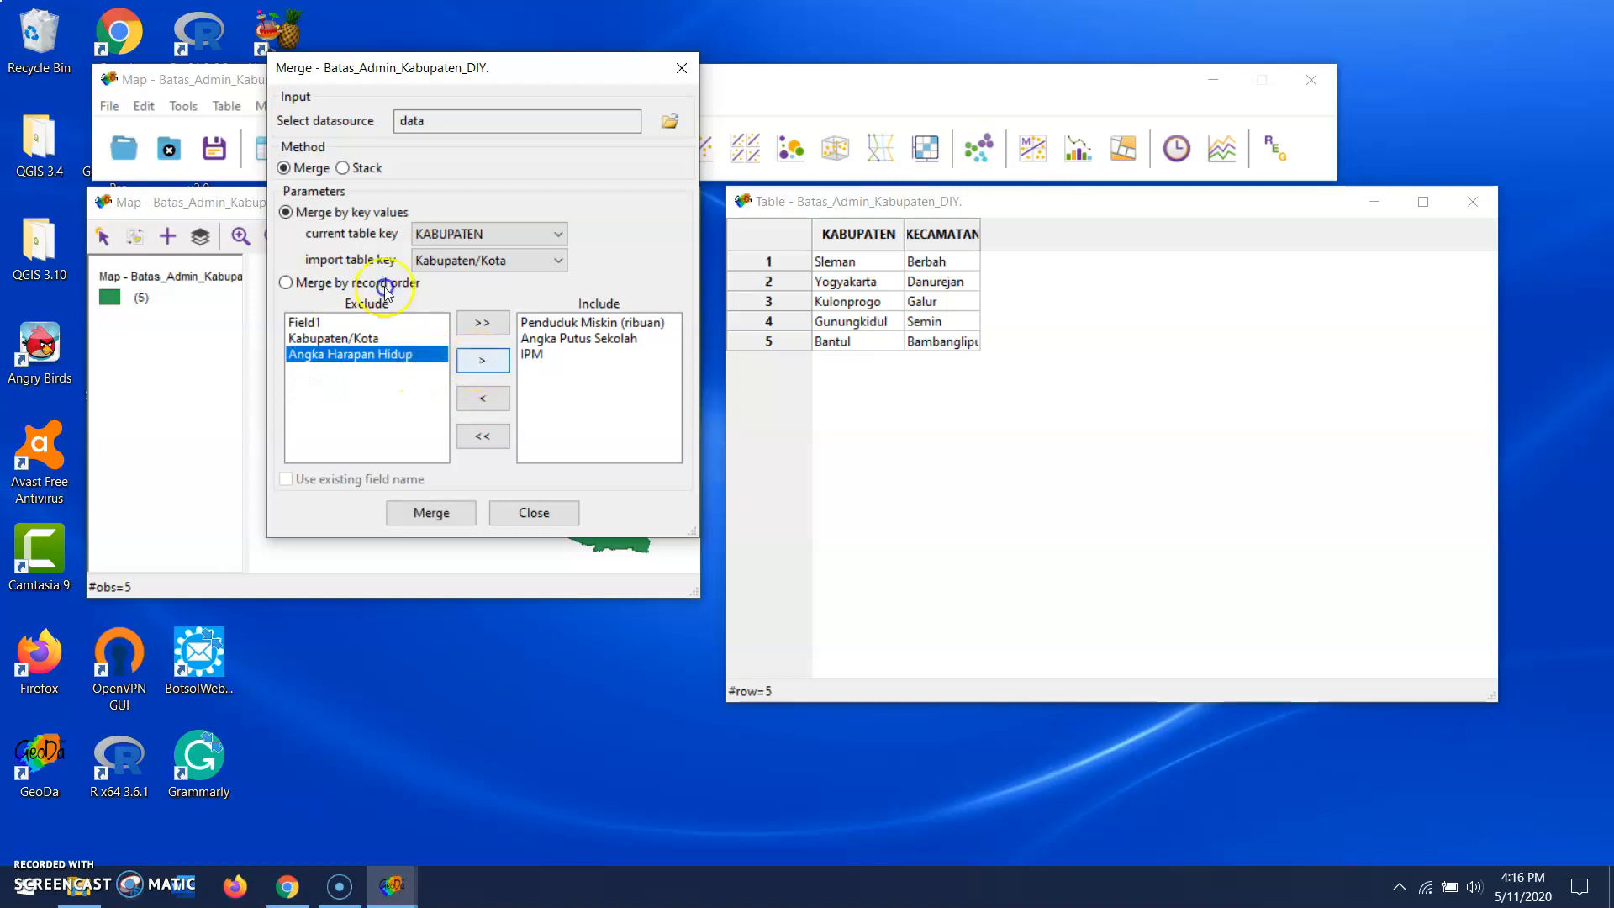
pyautogui.click(482, 362)
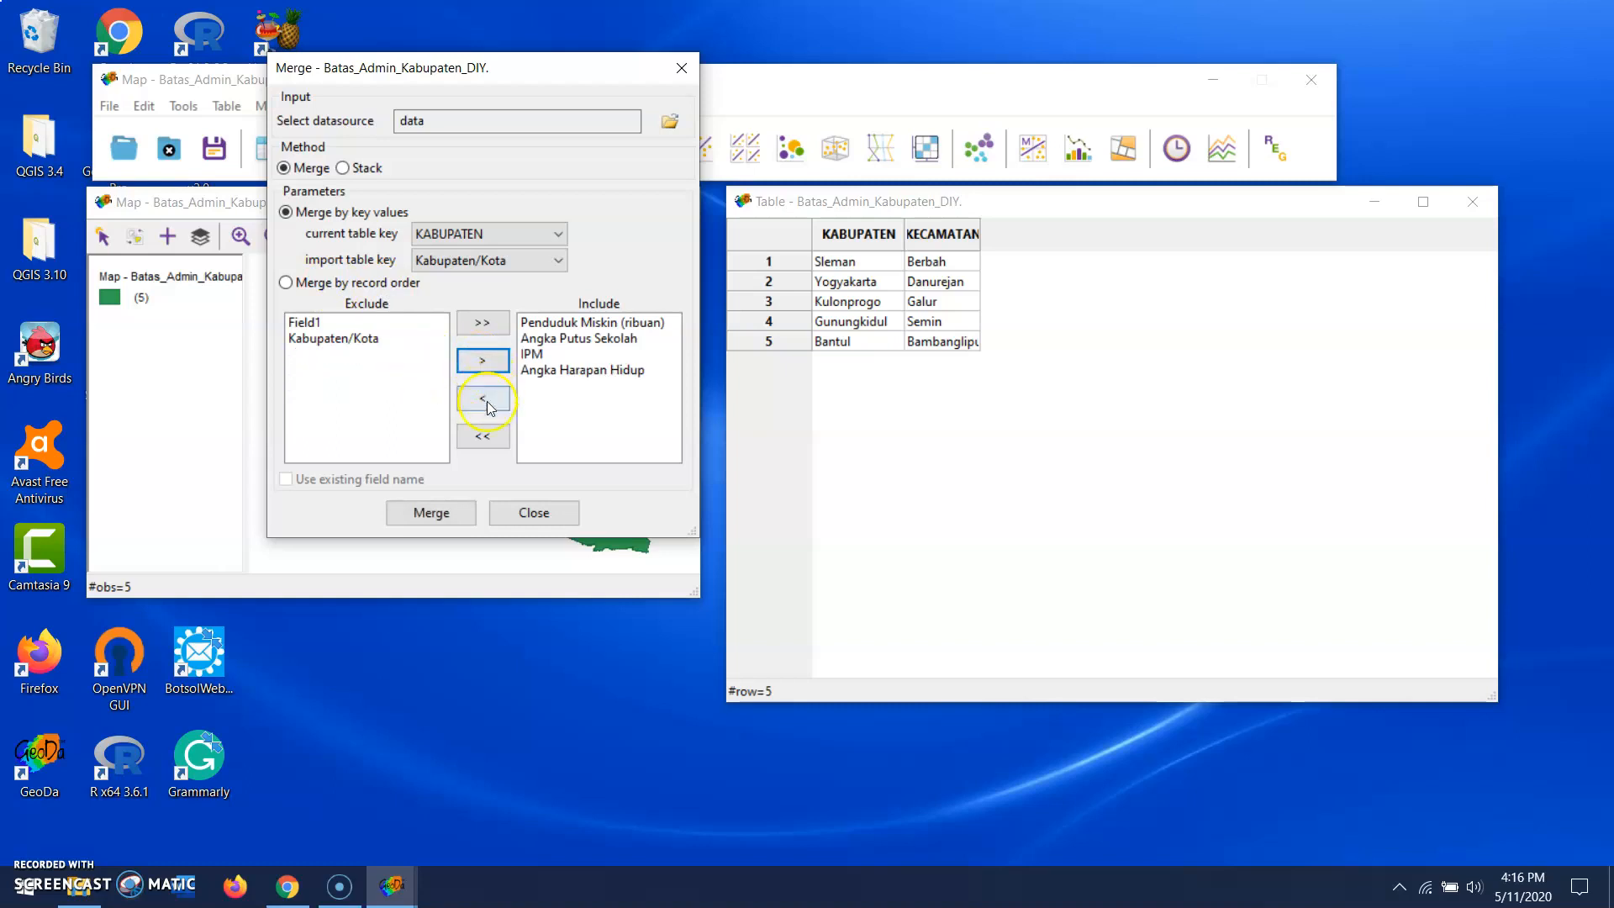
# - Start the merge and open the data workbook beside the Update Field Name dialog to consult its column headings
pyautogui.click(451, 513)
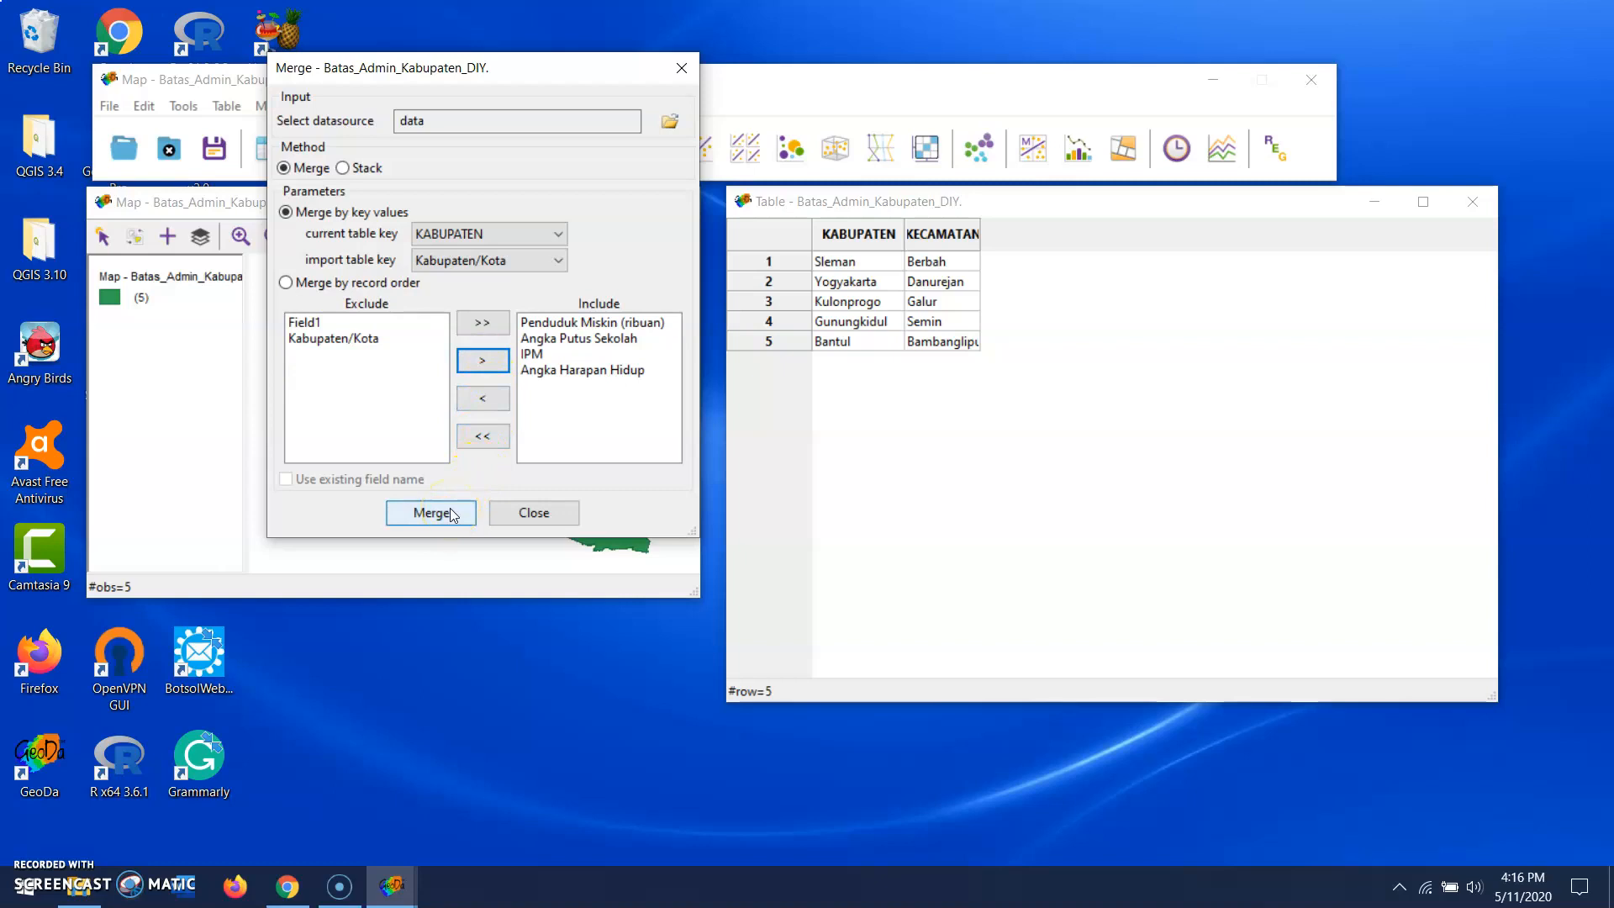
pyautogui.click(452, 513)
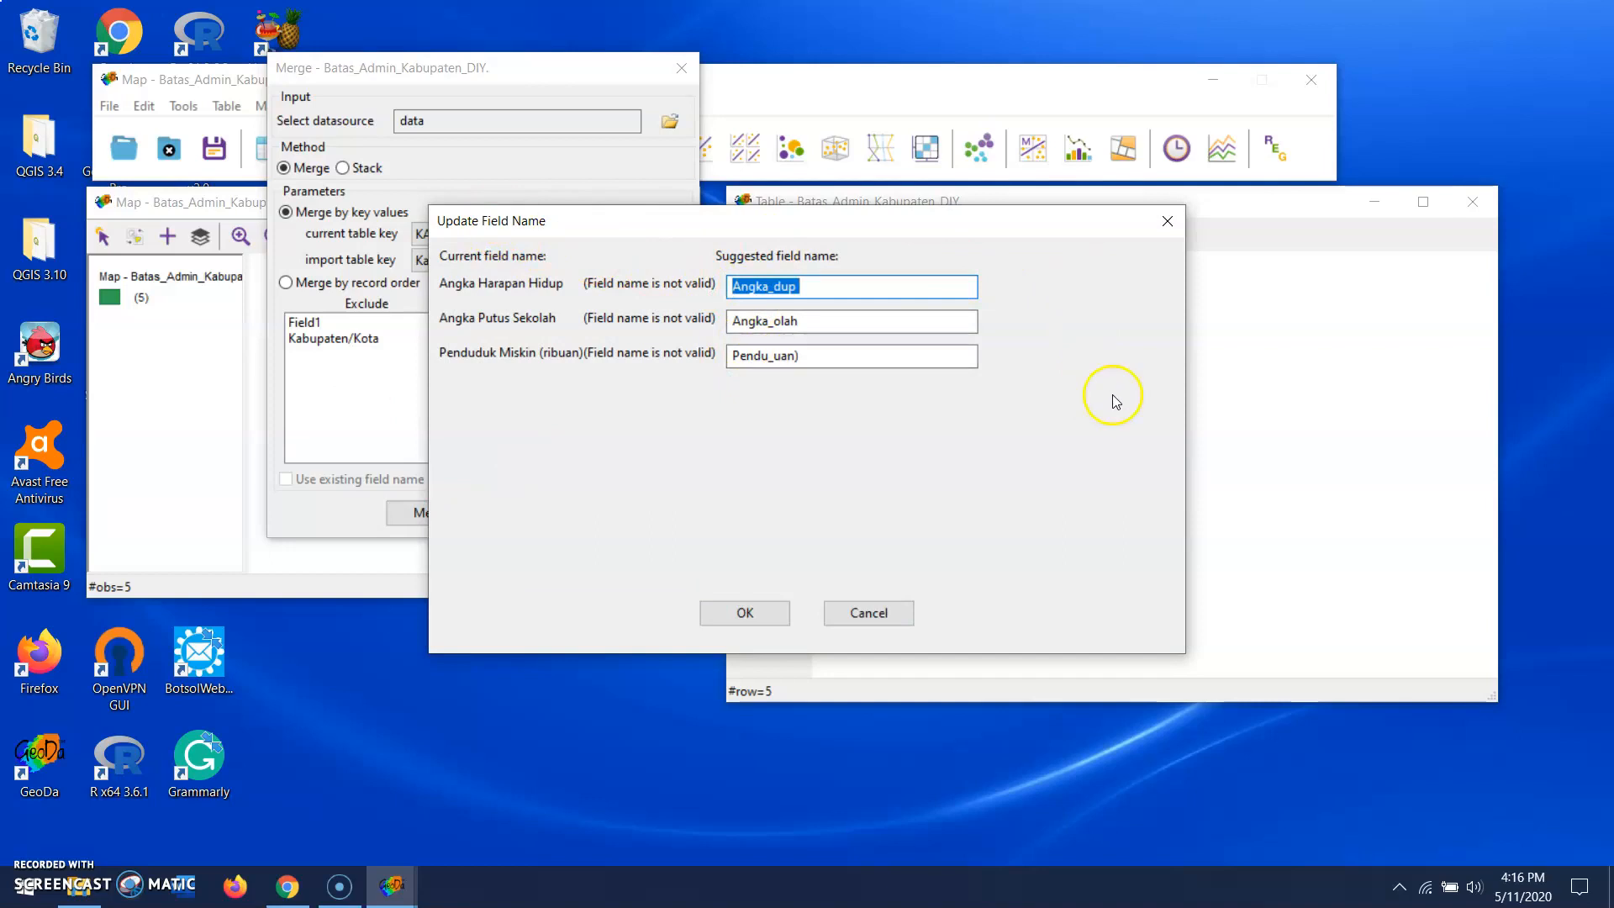
pyautogui.click(78, 887)
pyautogui.doubleClick(476, 137)
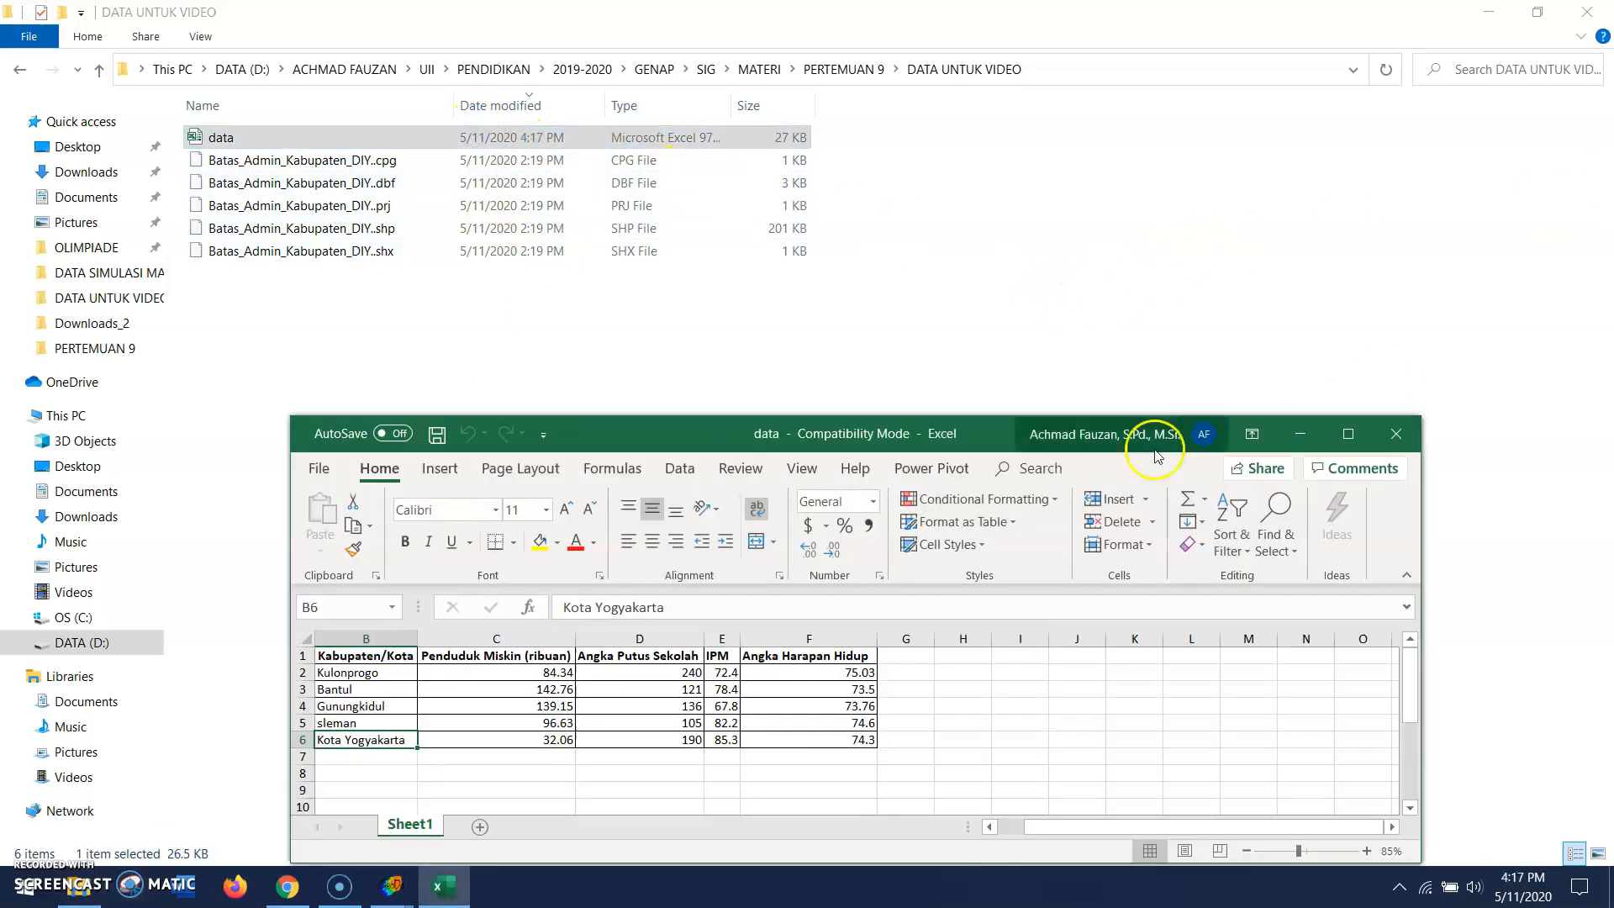
pyautogui.click(391, 886)
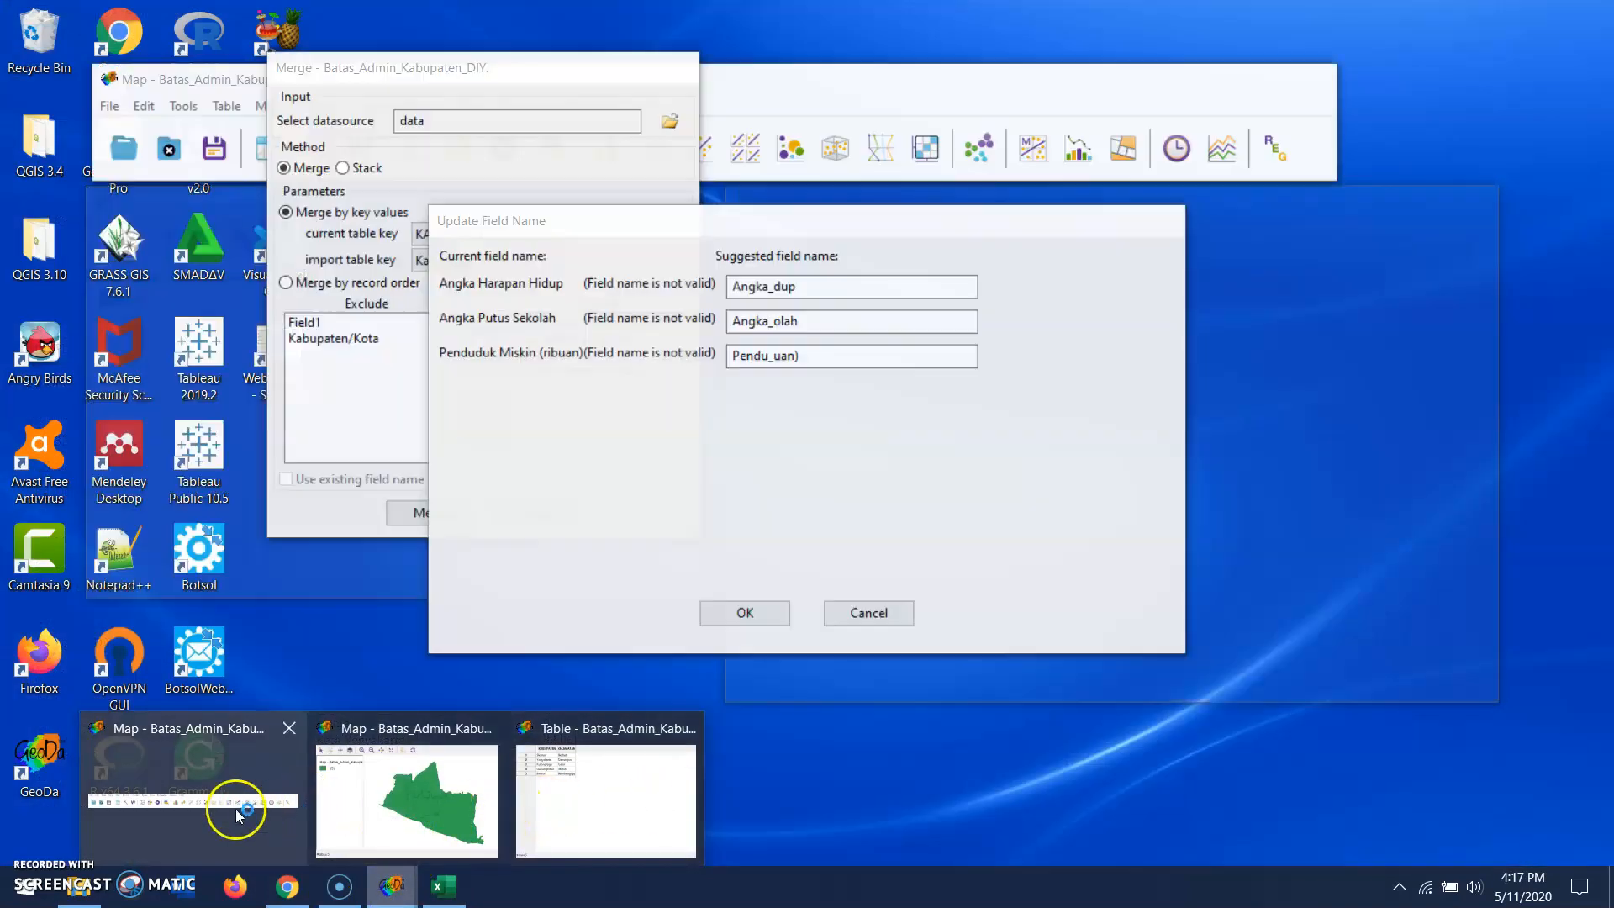
pyautogui.click(238, 813)
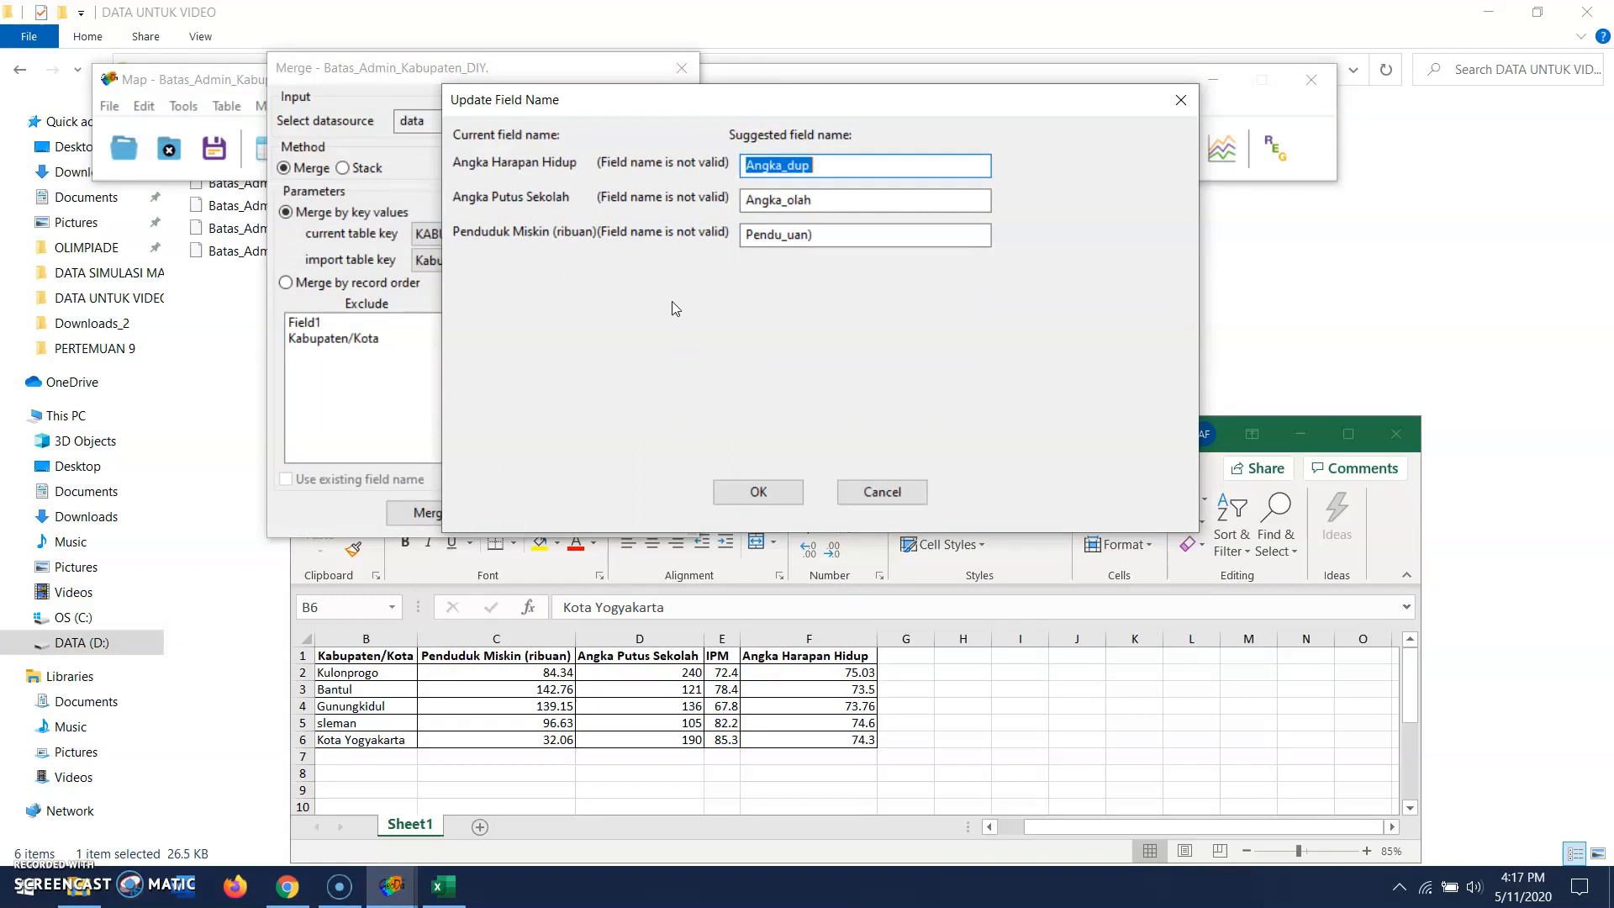
pyautogui.click(353, 896)
pyautogui.click(925, 747)
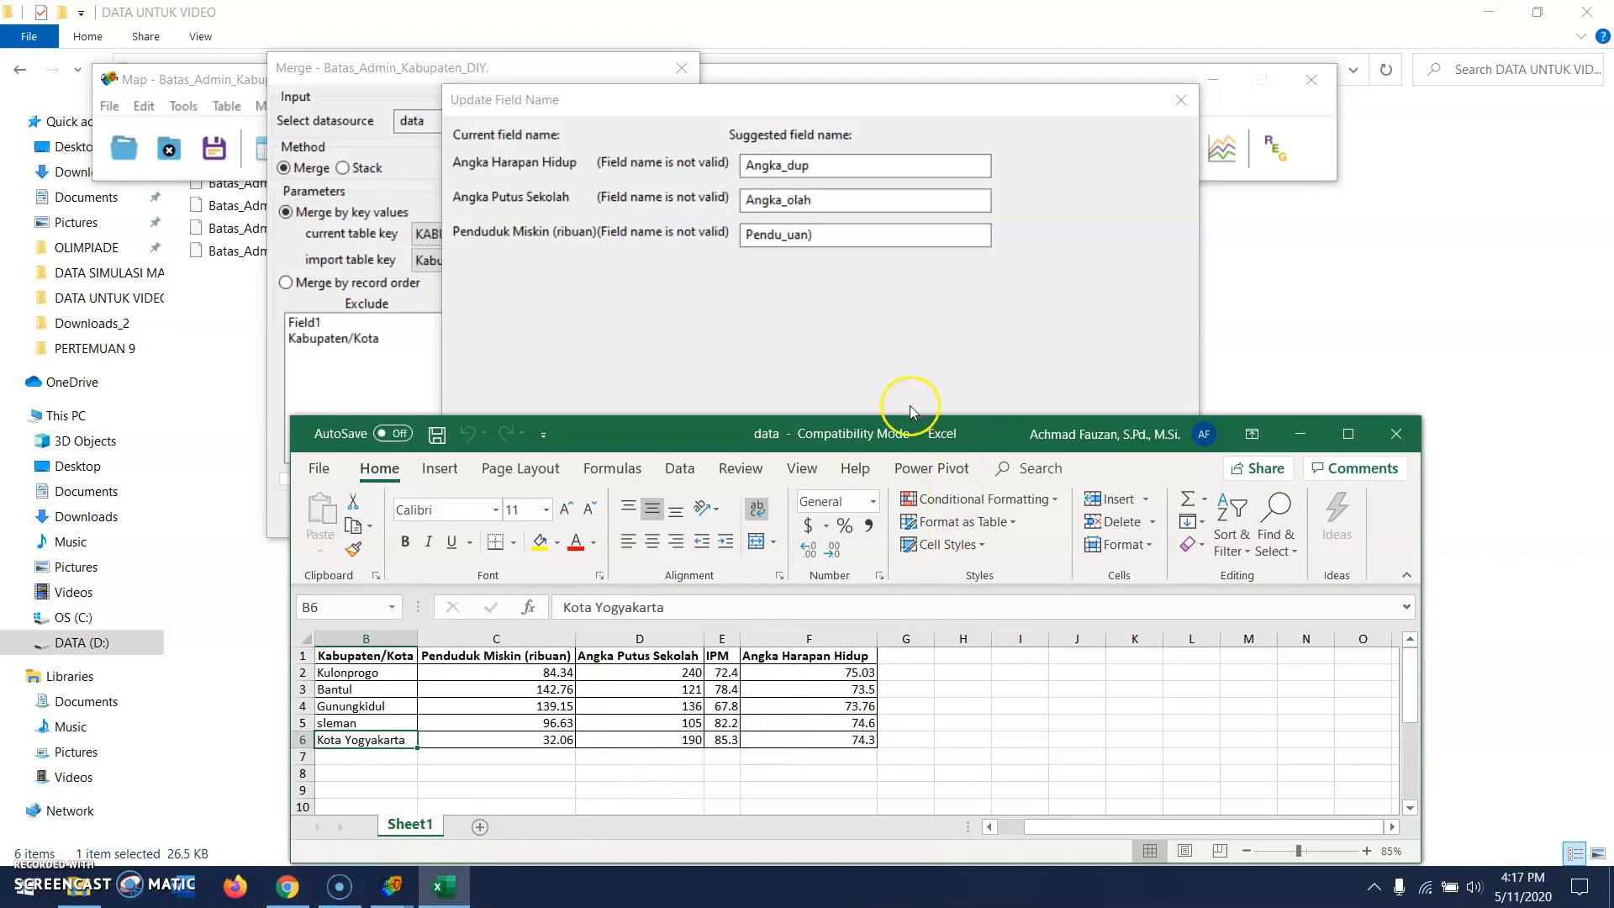
pyautogui.click(888, 391)
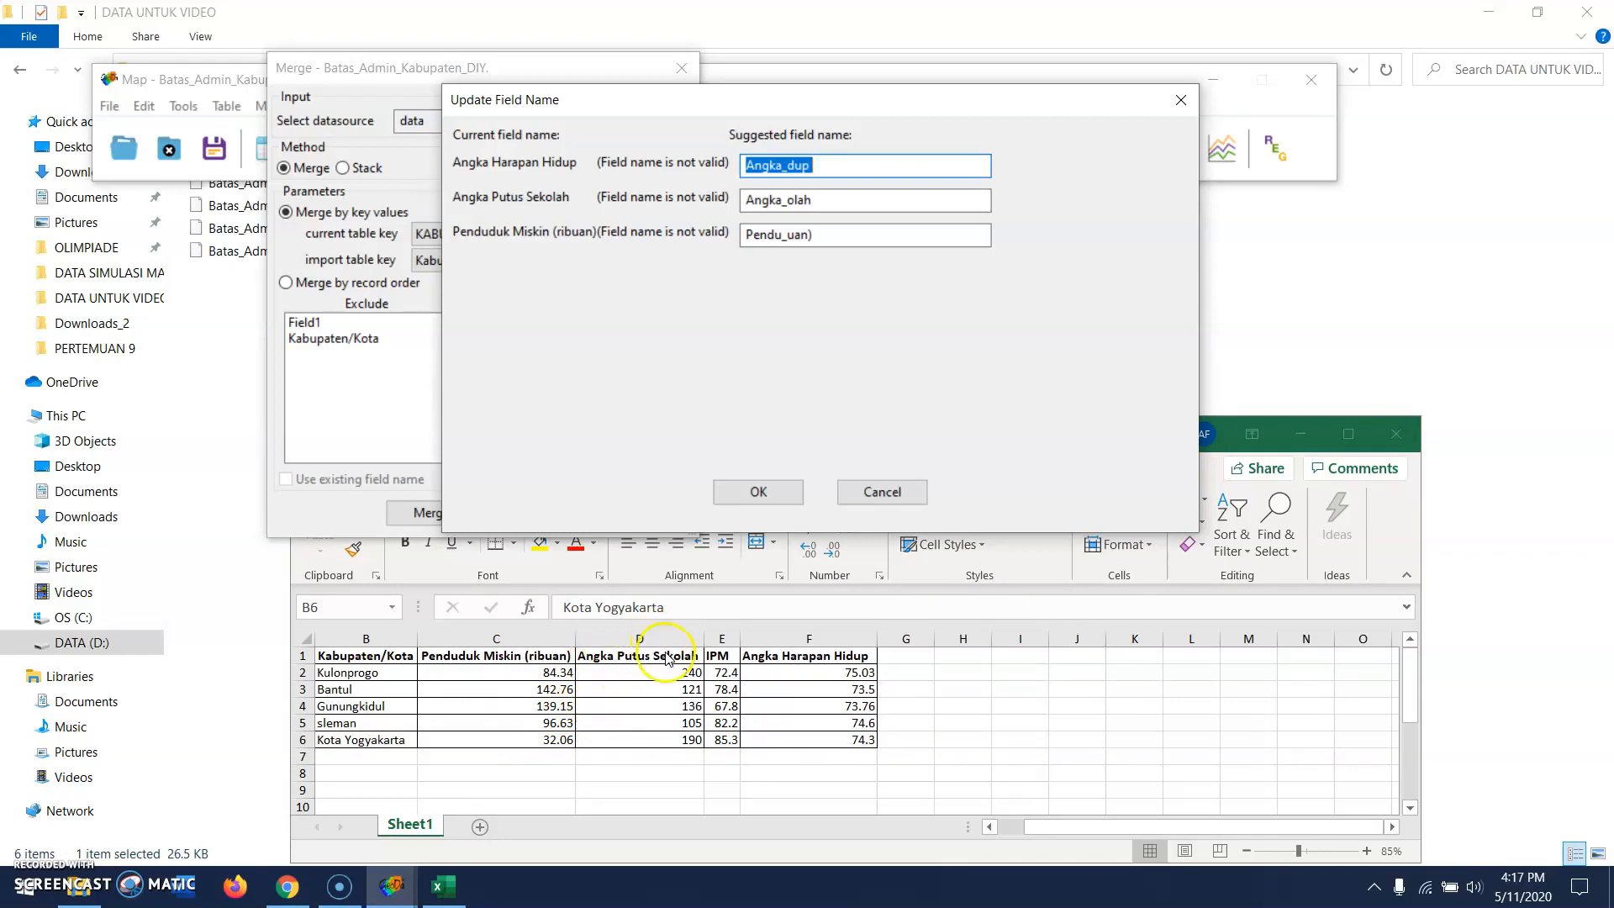
# - Rename Angka Harapan Hidup to AHP, Angka Putus Sekolah to APS and Penduduk Miskin (ribuan) to miskin, and complete the merge
pyautogui.moveTo(812, 199); pyautogui.dragTo(774, 195)
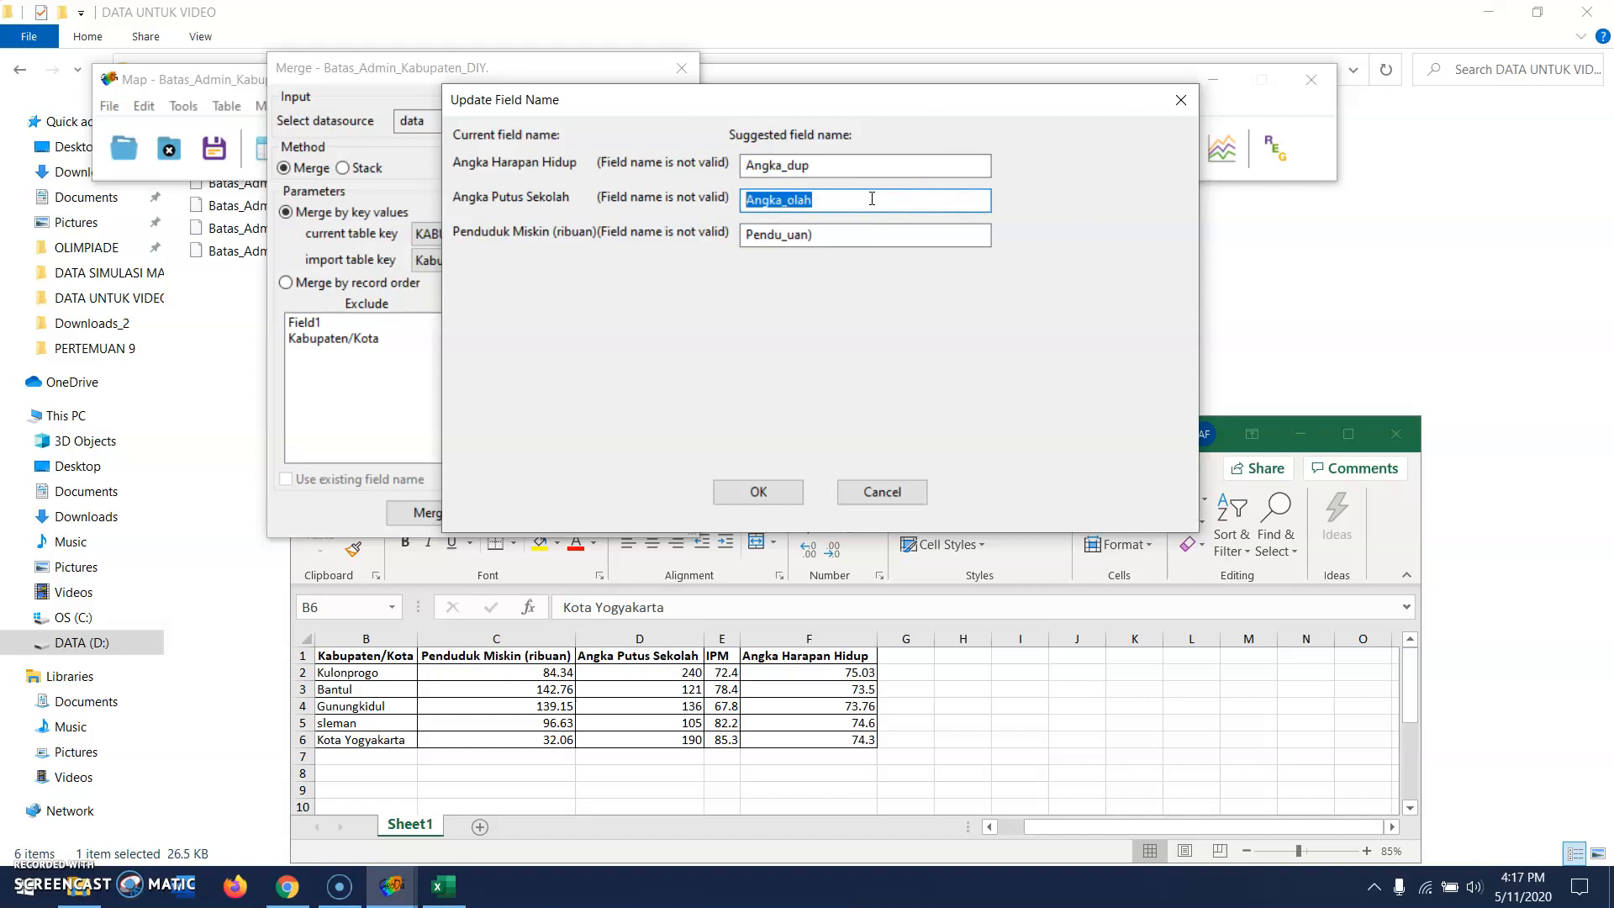
pyautogui.write('APS')
pyautogui.moveTo(847, 169); pyautogui.dragTo(622, 134)
pyautogui.write('AHP')
pyautogui.press('Tab')
pyautogui.press('Tab')
pyautogui.write('m')
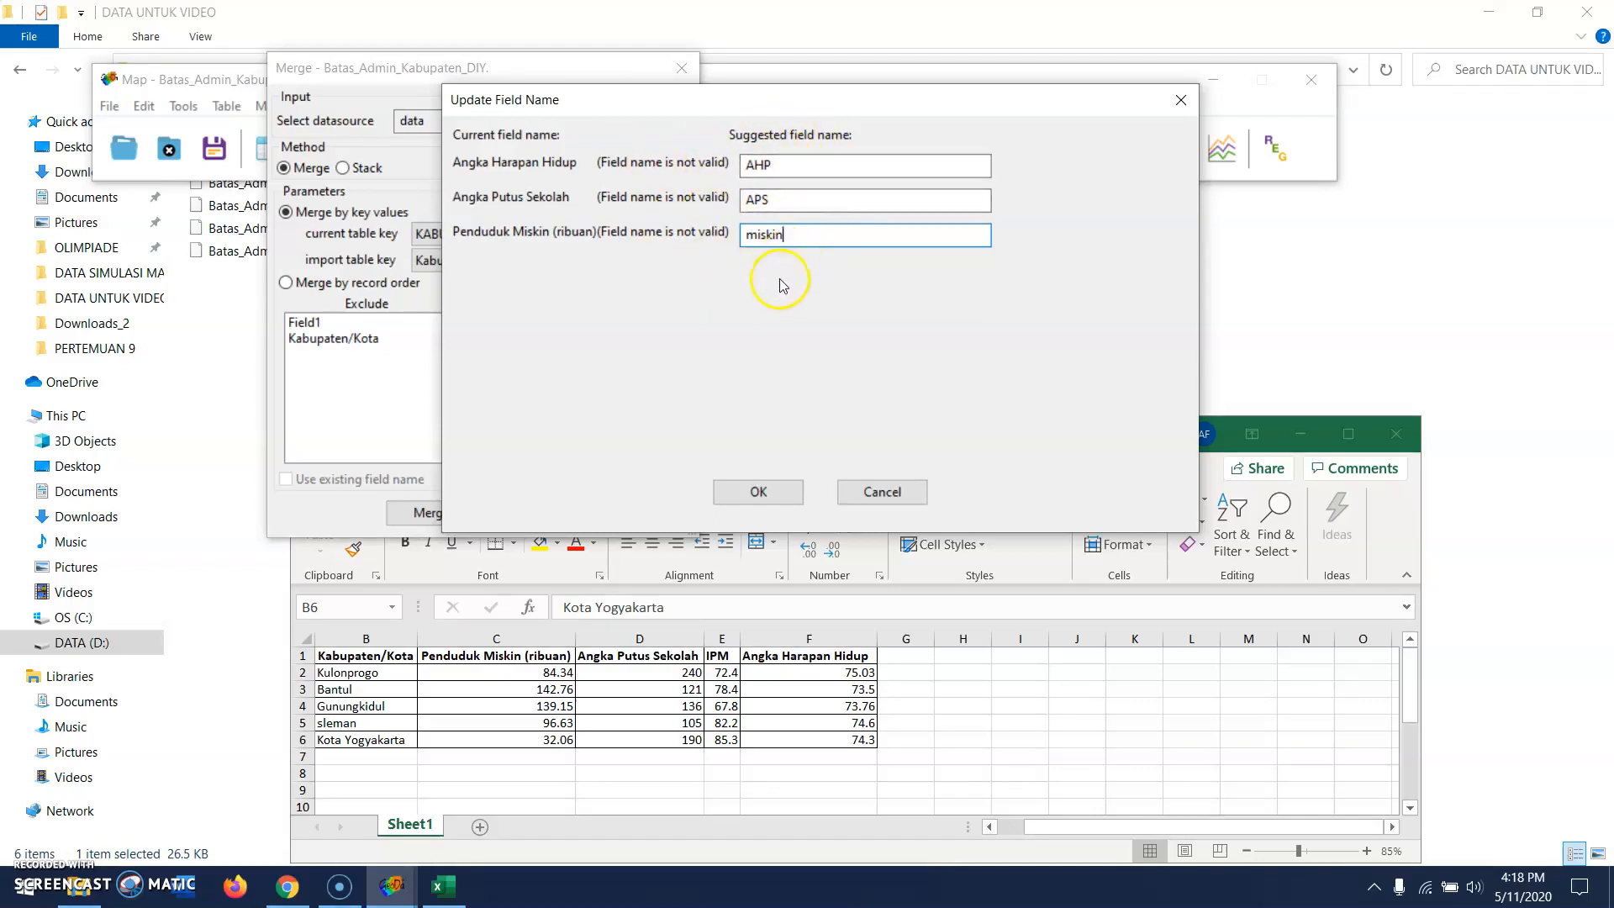
pyautogui.click(794, 495)
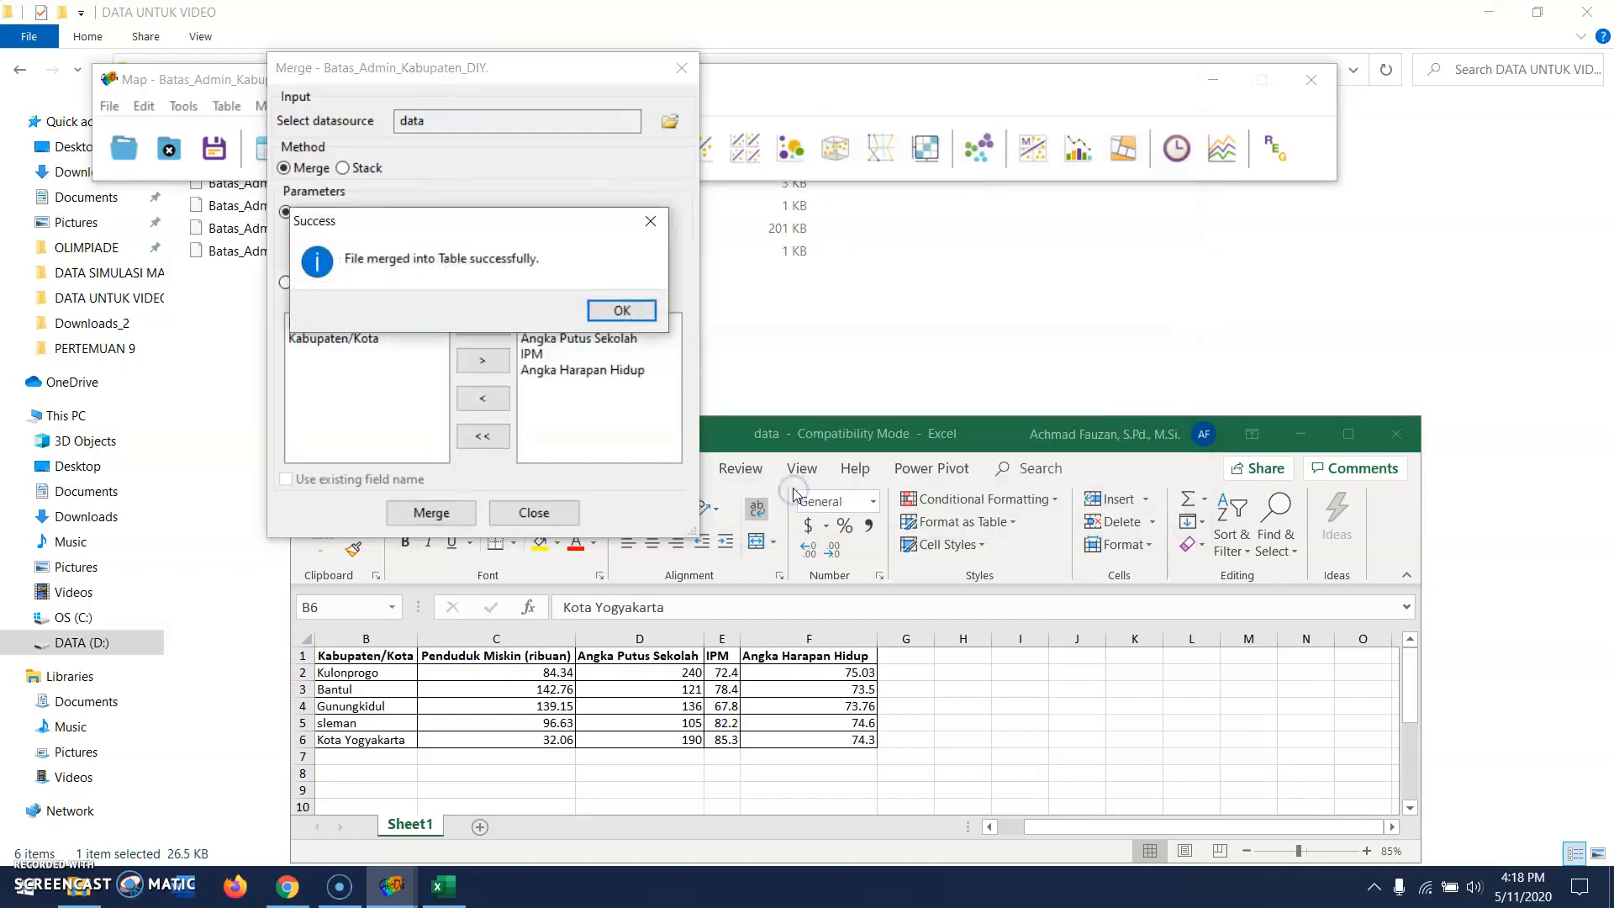
pyautogui.click(641, 320)
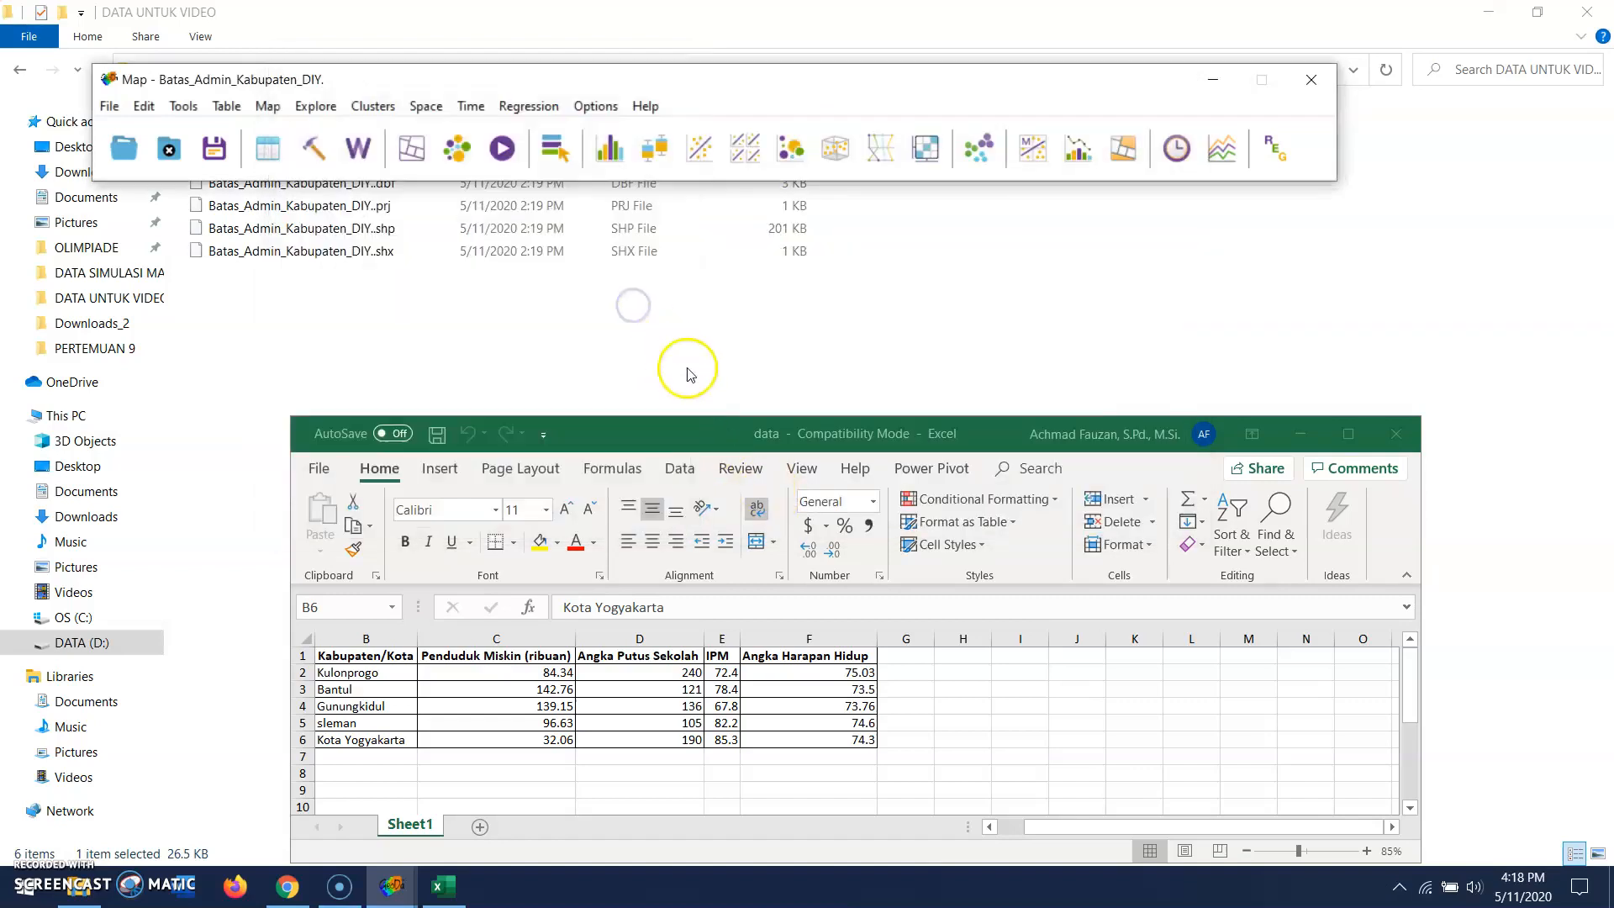
# - Show the GeoDa table above the workbook's data and widen the miskin, APS, IPM and AHP columns to check the merged values
pyautogui.click(375, 889)
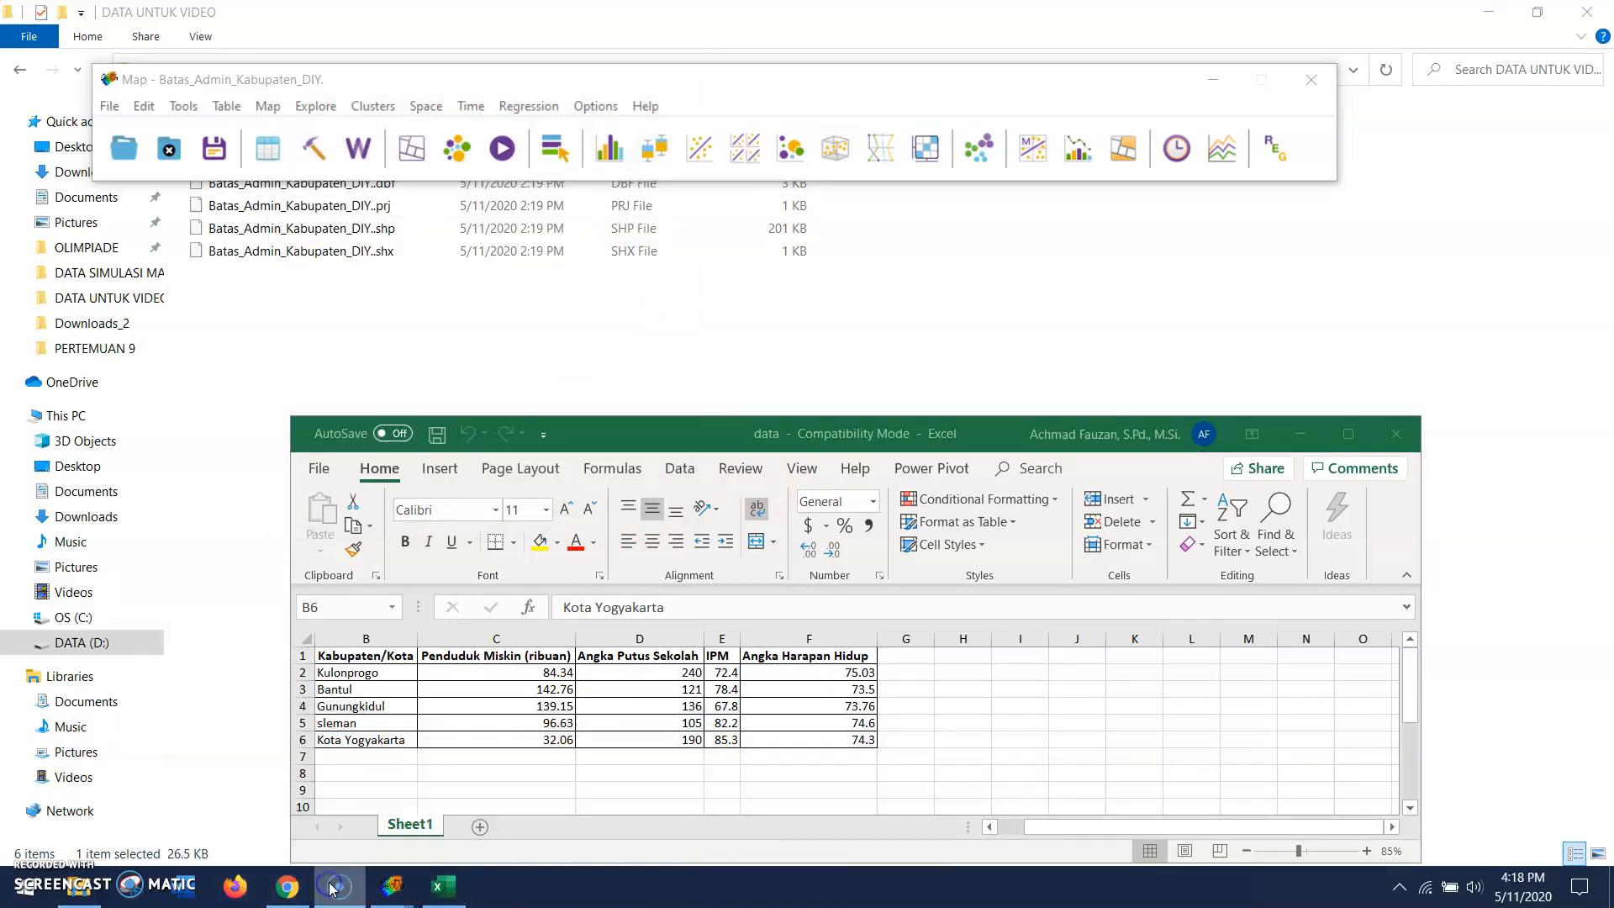
pyautogui.moveTo(392, 886)
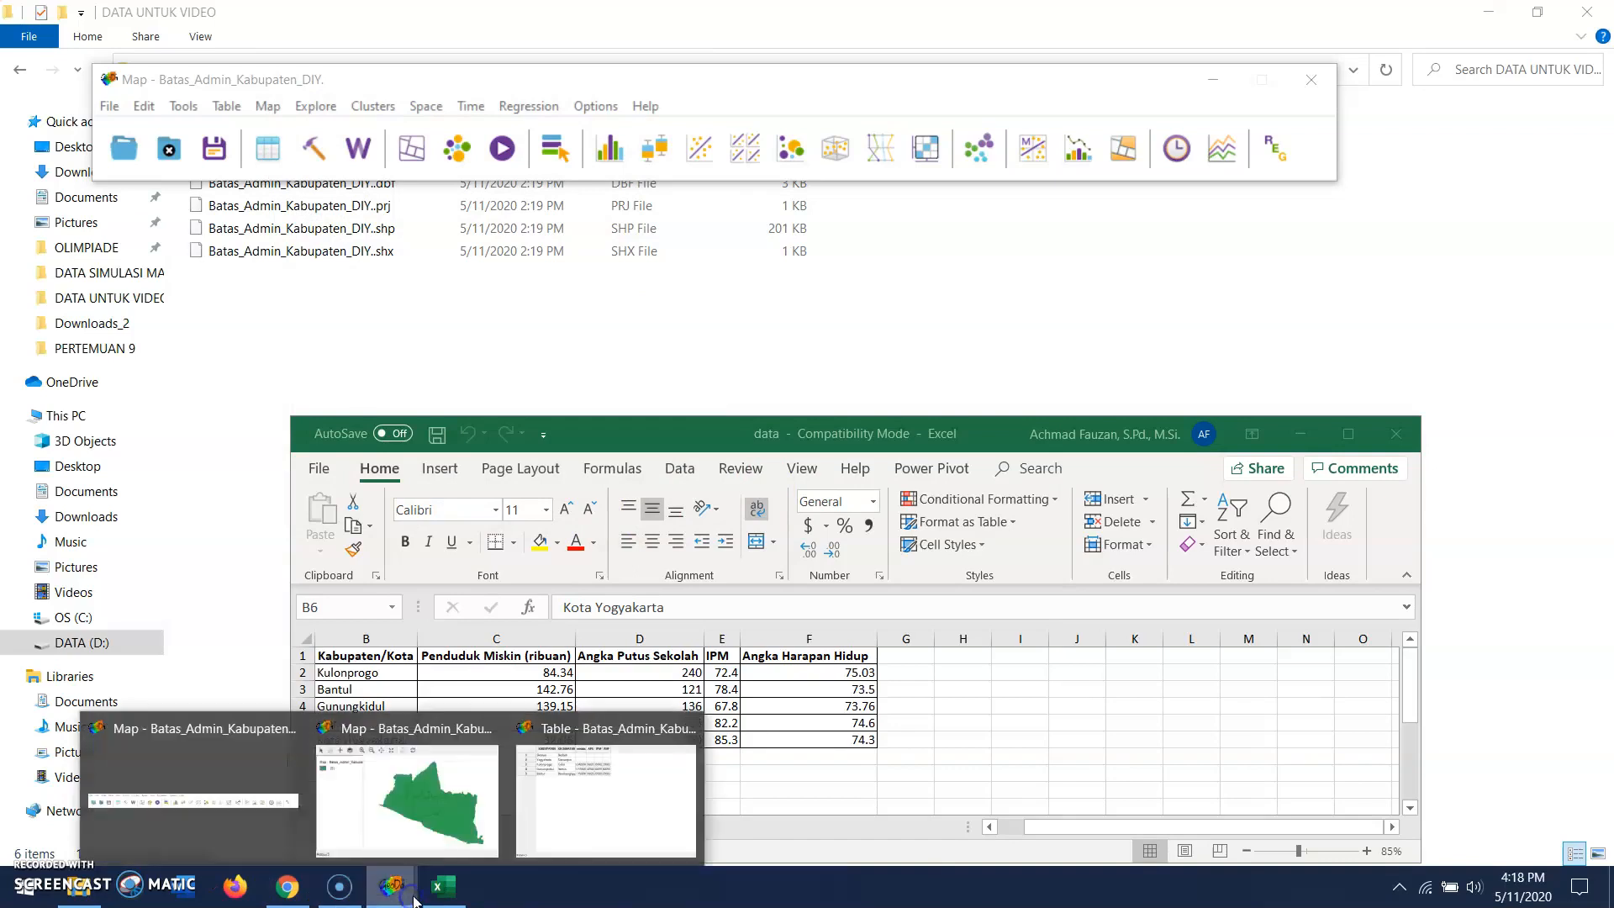
pyautogui.click(586, 788)
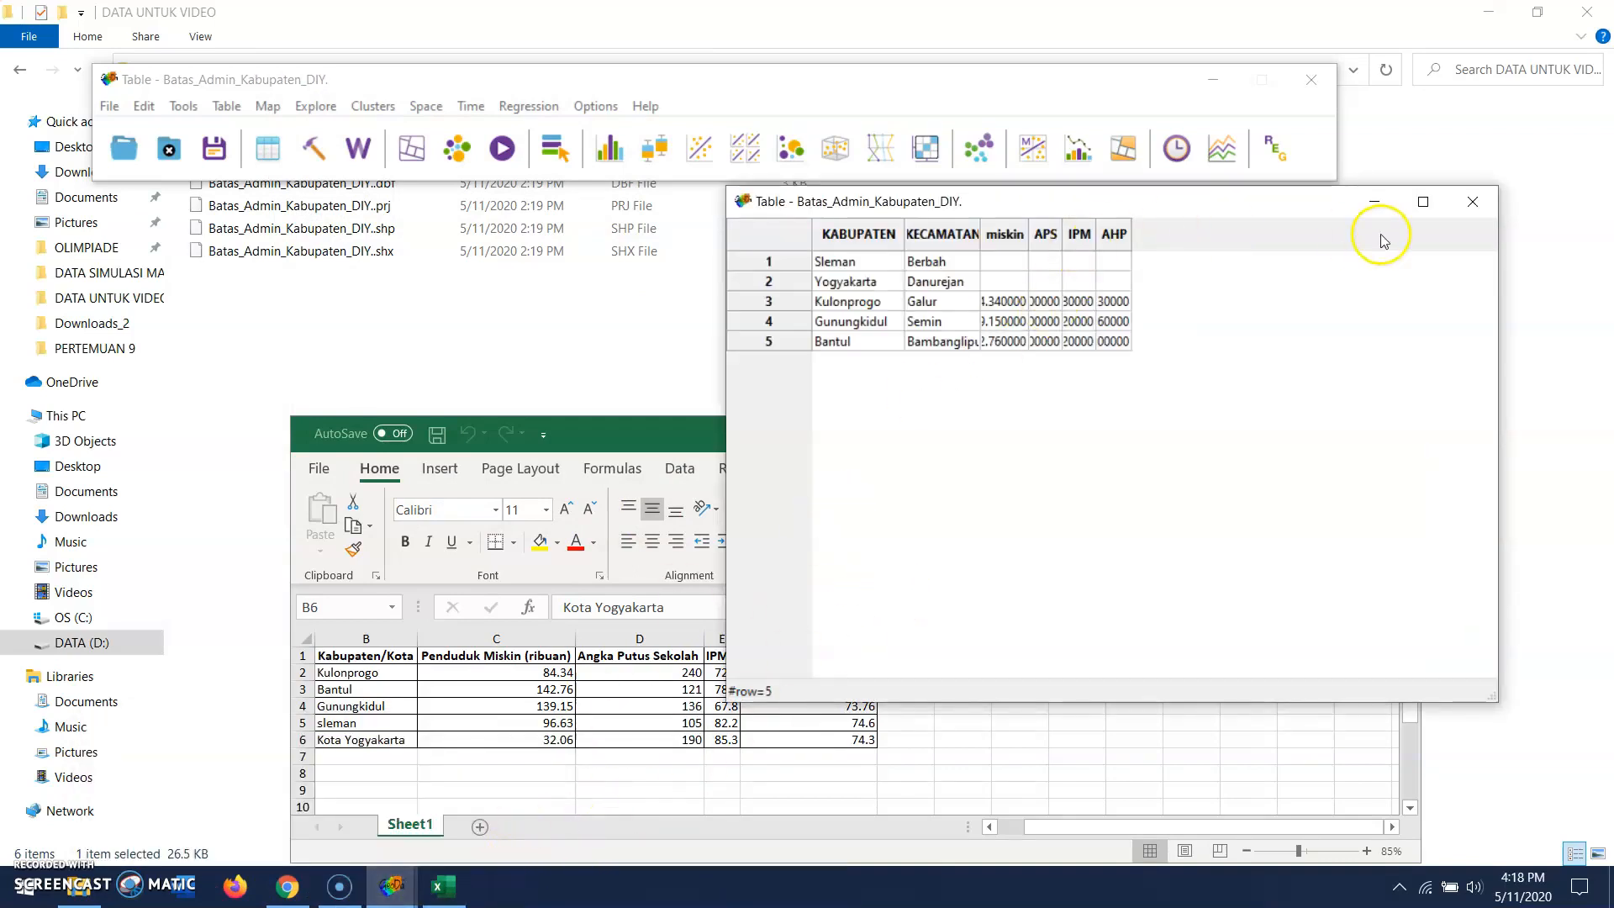
pyautogui.moveTo(726, 335); pyautogui.dragTo(301, 337)
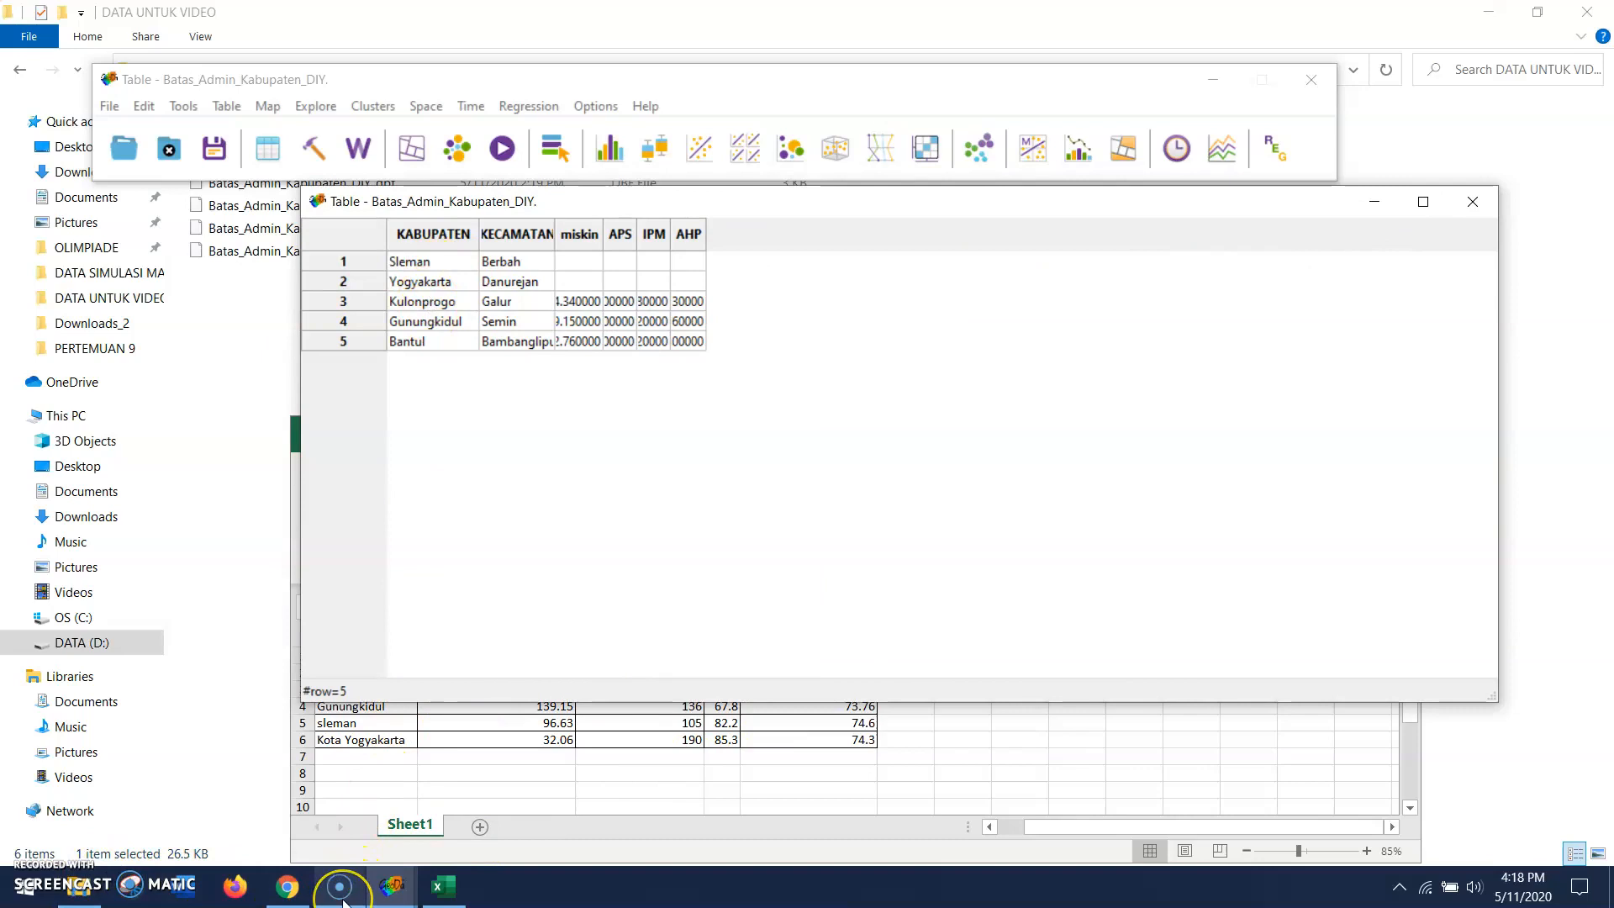
pyautogui.moveTo(342, 900)
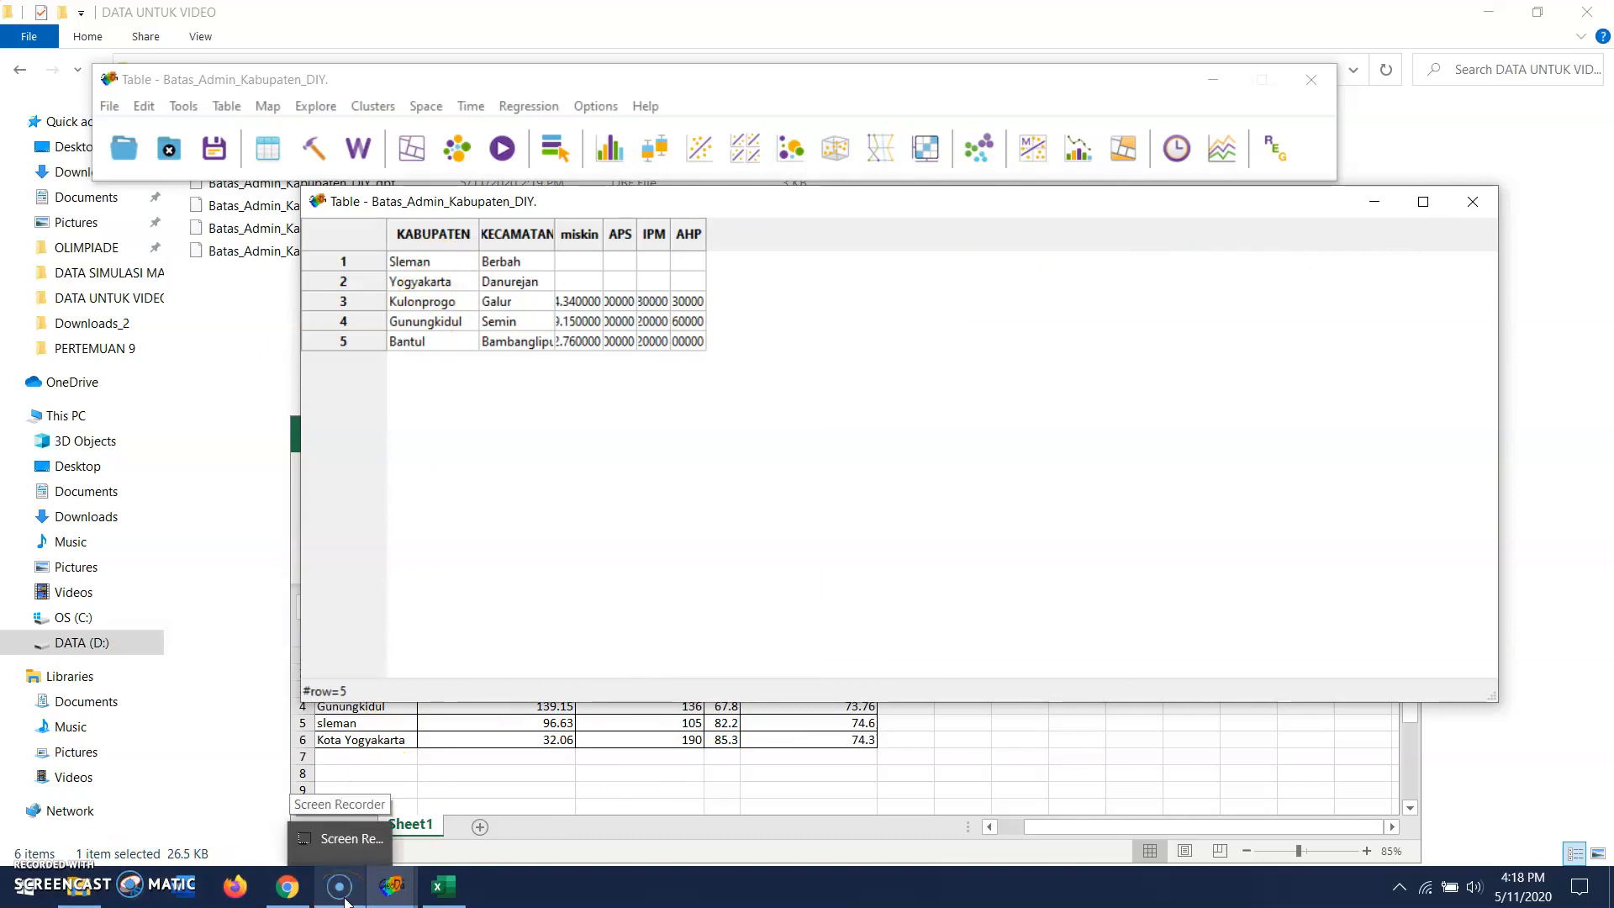
pyautogui.click(515, 537)
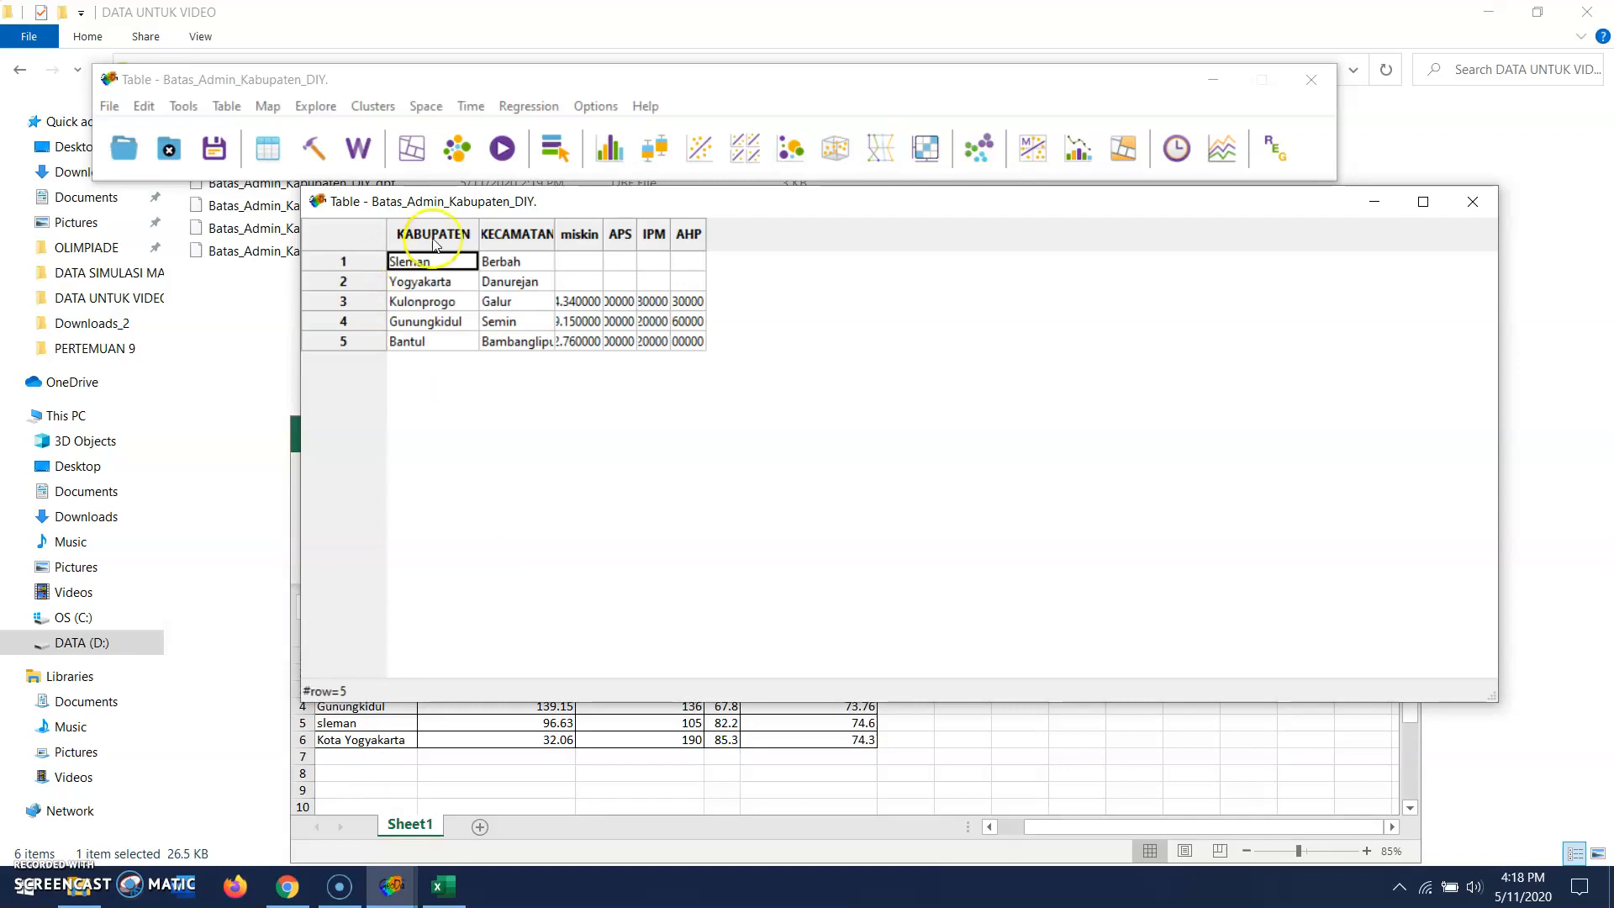
pyautogui.moveTo(693, 702); pyautogui.dragTo(695, 597)
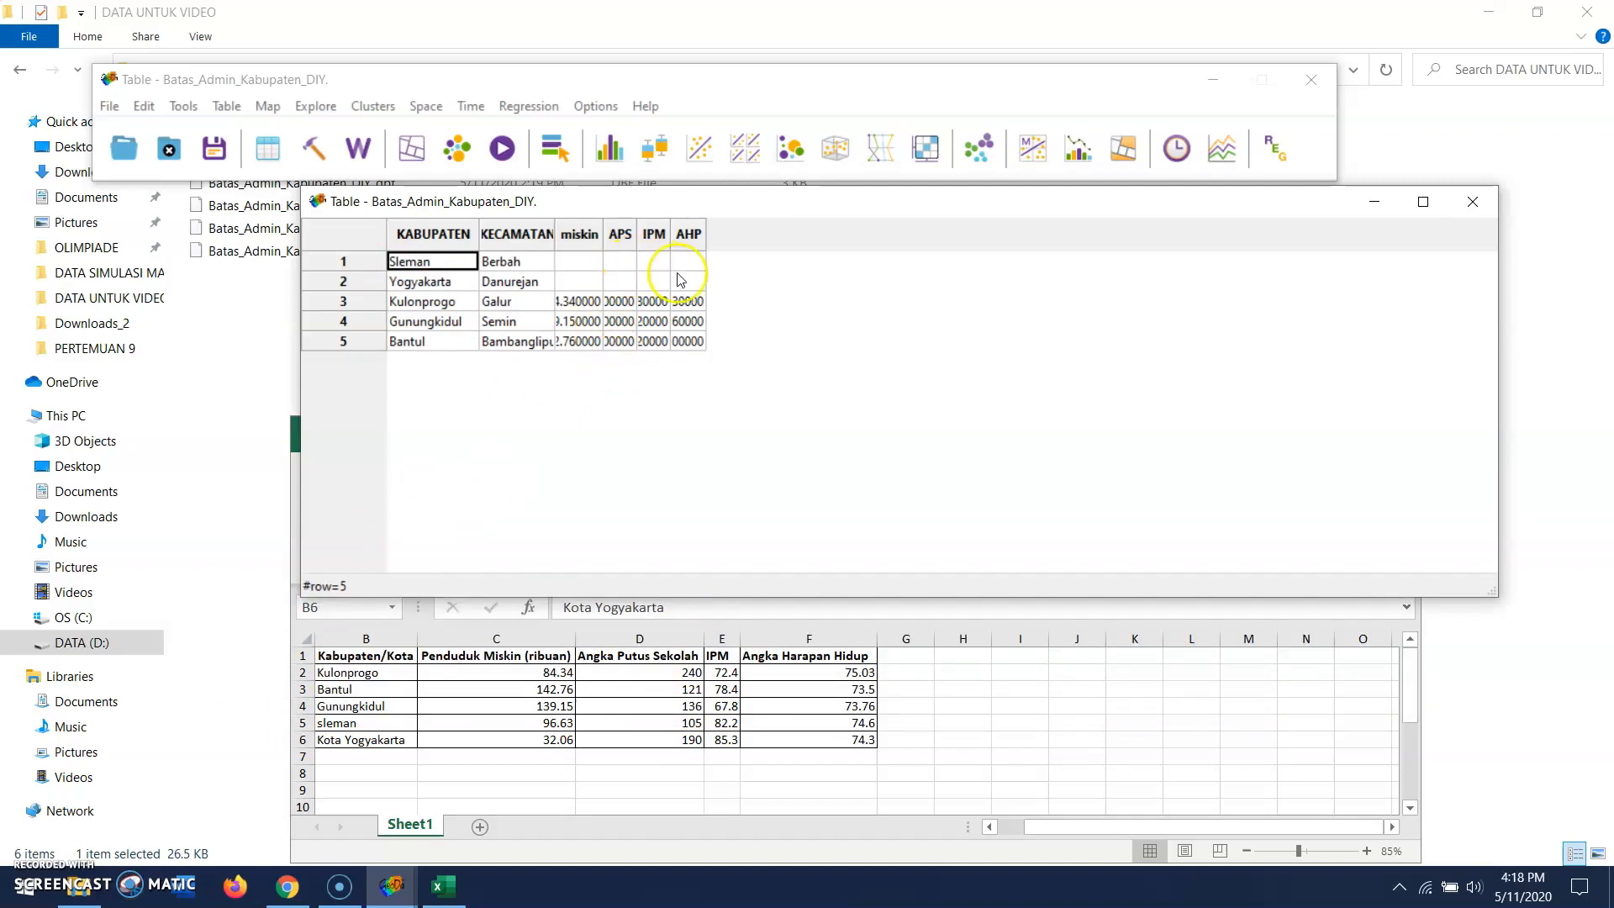
pyautogui.moveTo(706, 234); pyautogui.dragTo(808, 236)
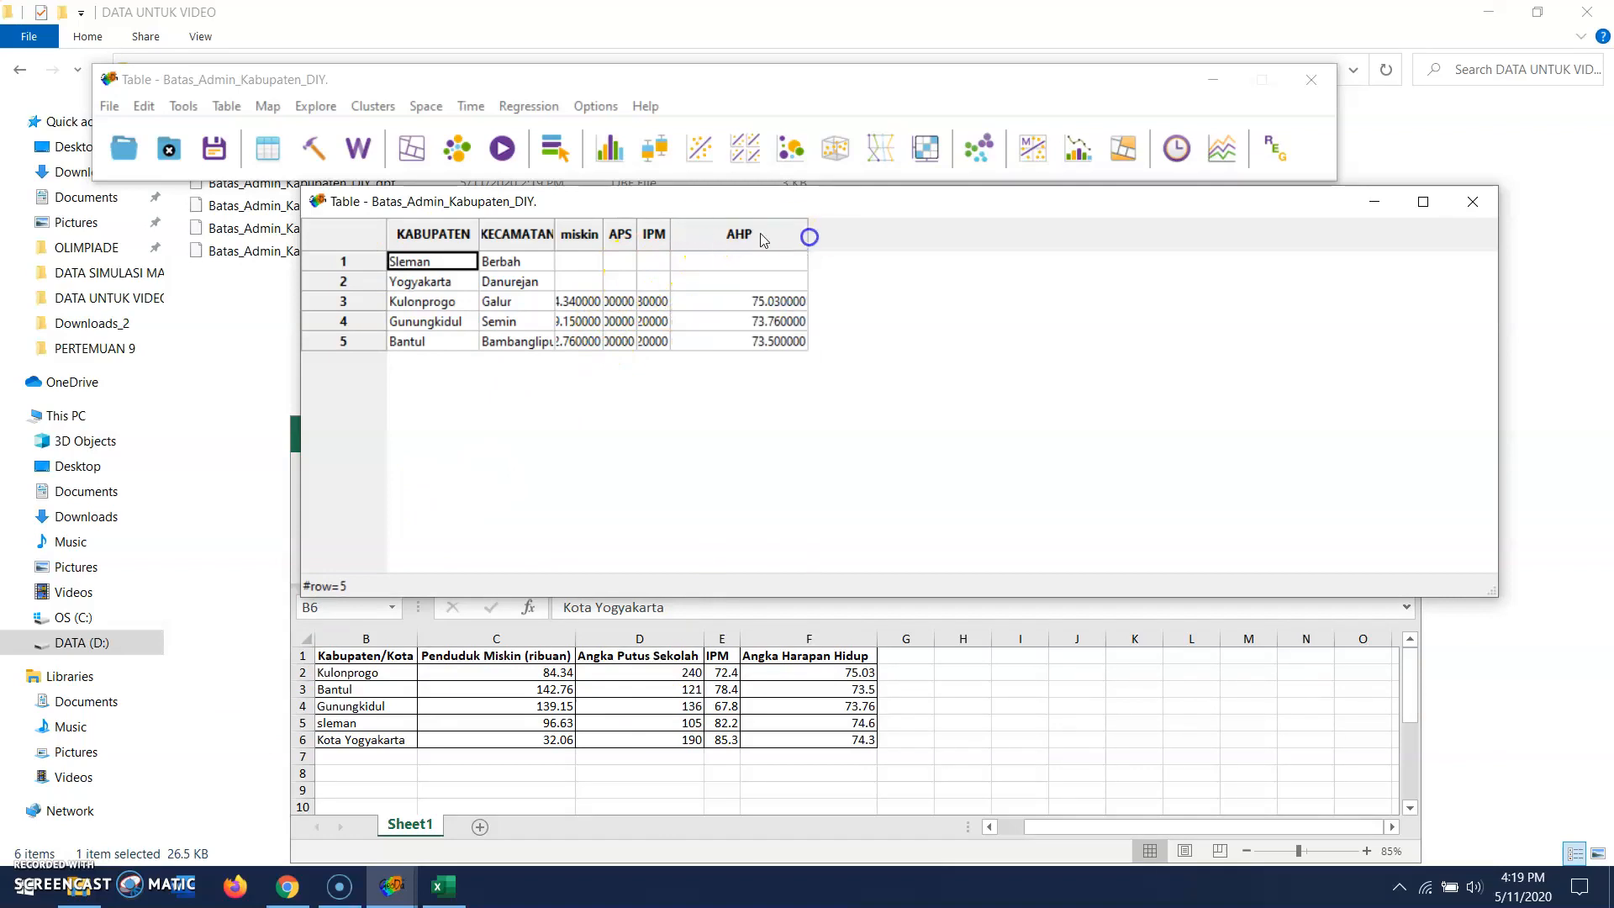
pyautogui.moveTo(670, 236); pyautogui.dragTo(706, 236)
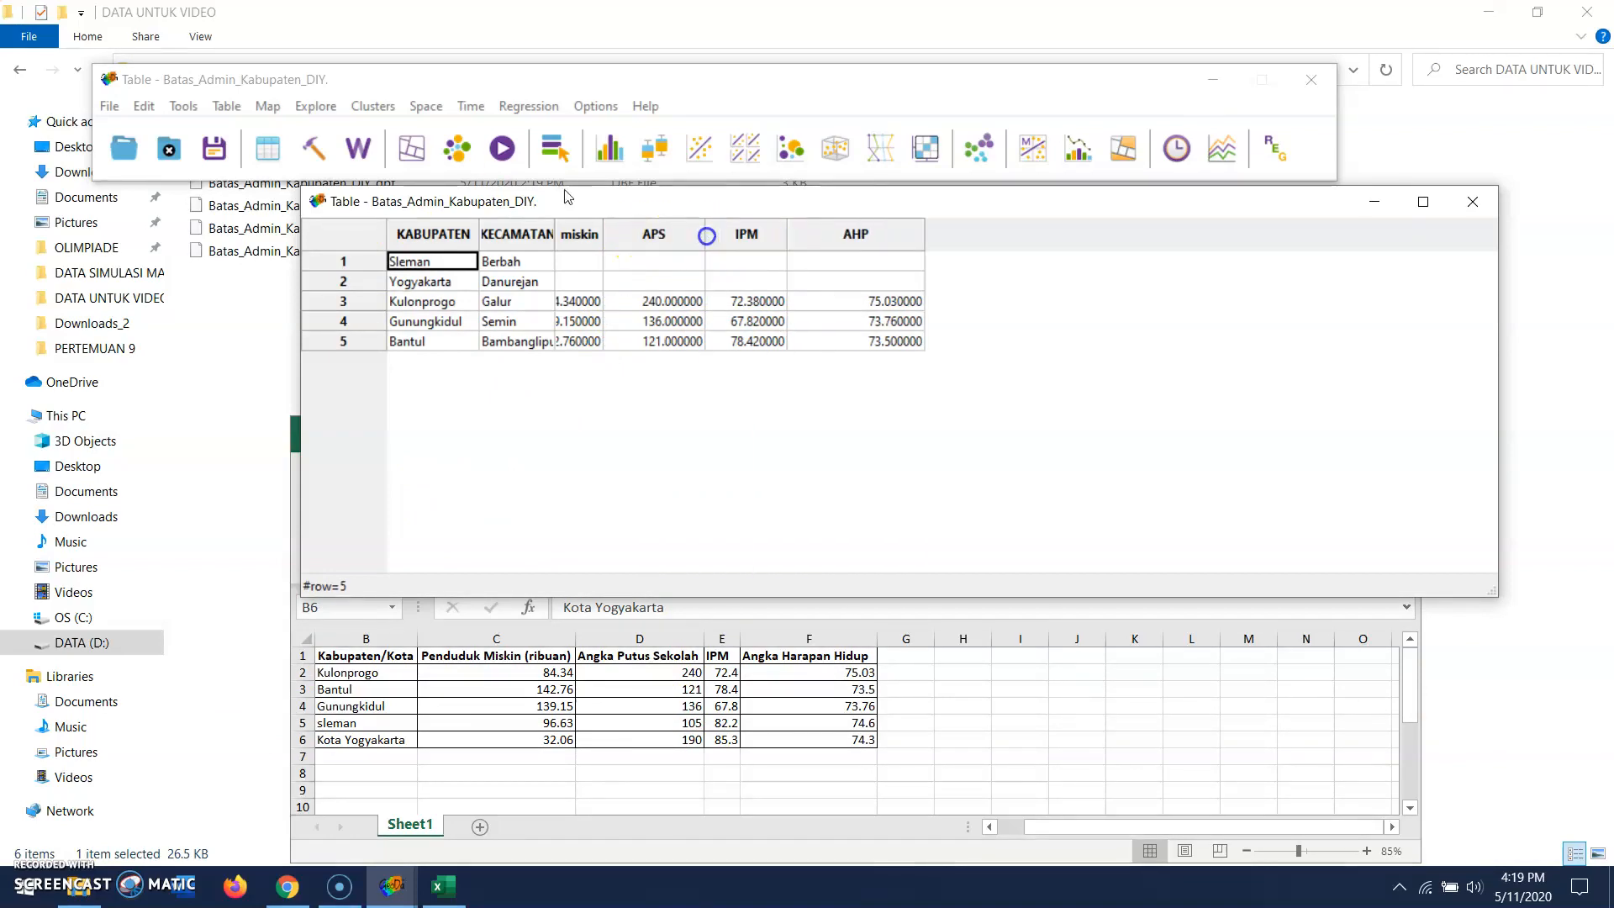
pyautogui.moveTo(603, 235); pyautogui.dragTo(638, 236)
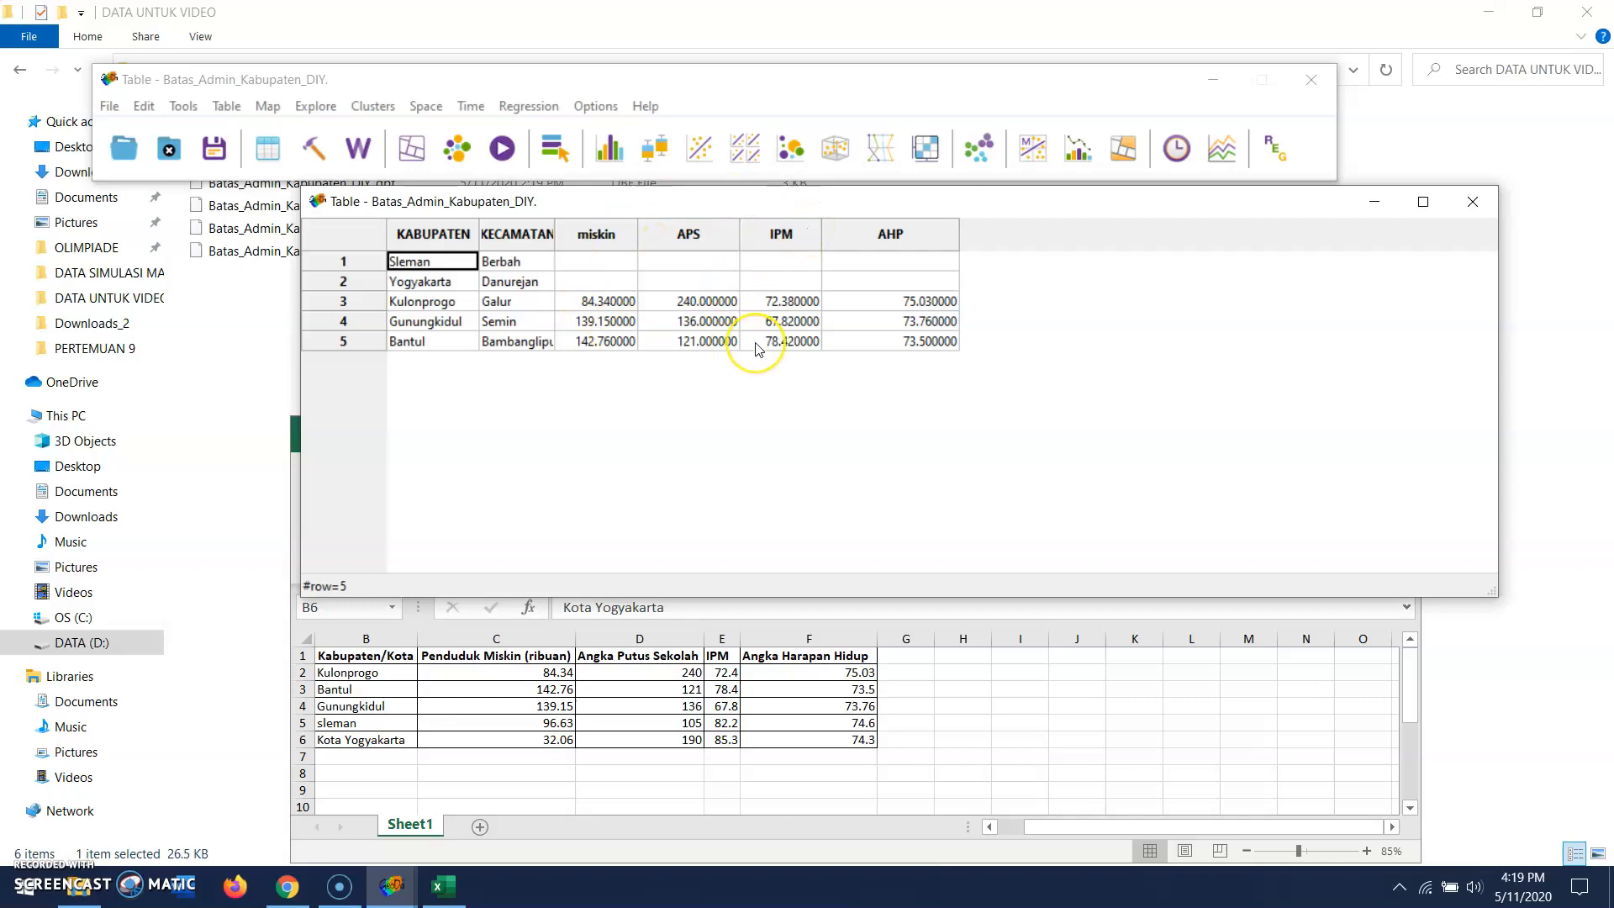
# - Delete the variables miskin, APS, IPM and AHP from the table
pyautogui.rightClick(580, 382)
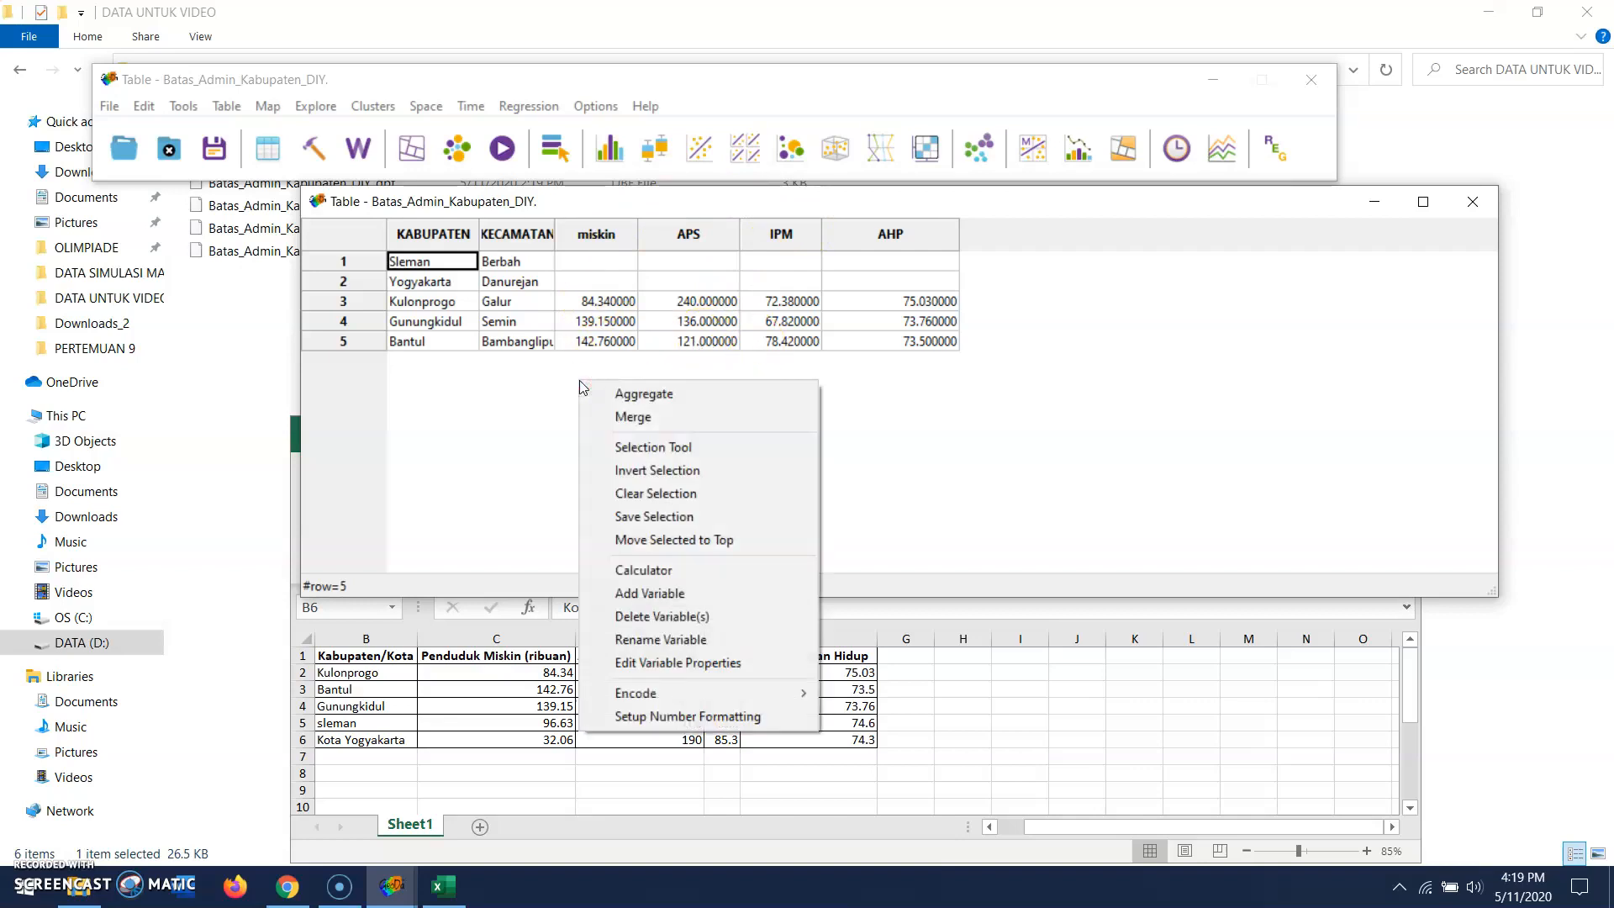
pyautogui.click(710, 616)
pyautogui.click(589, 123)
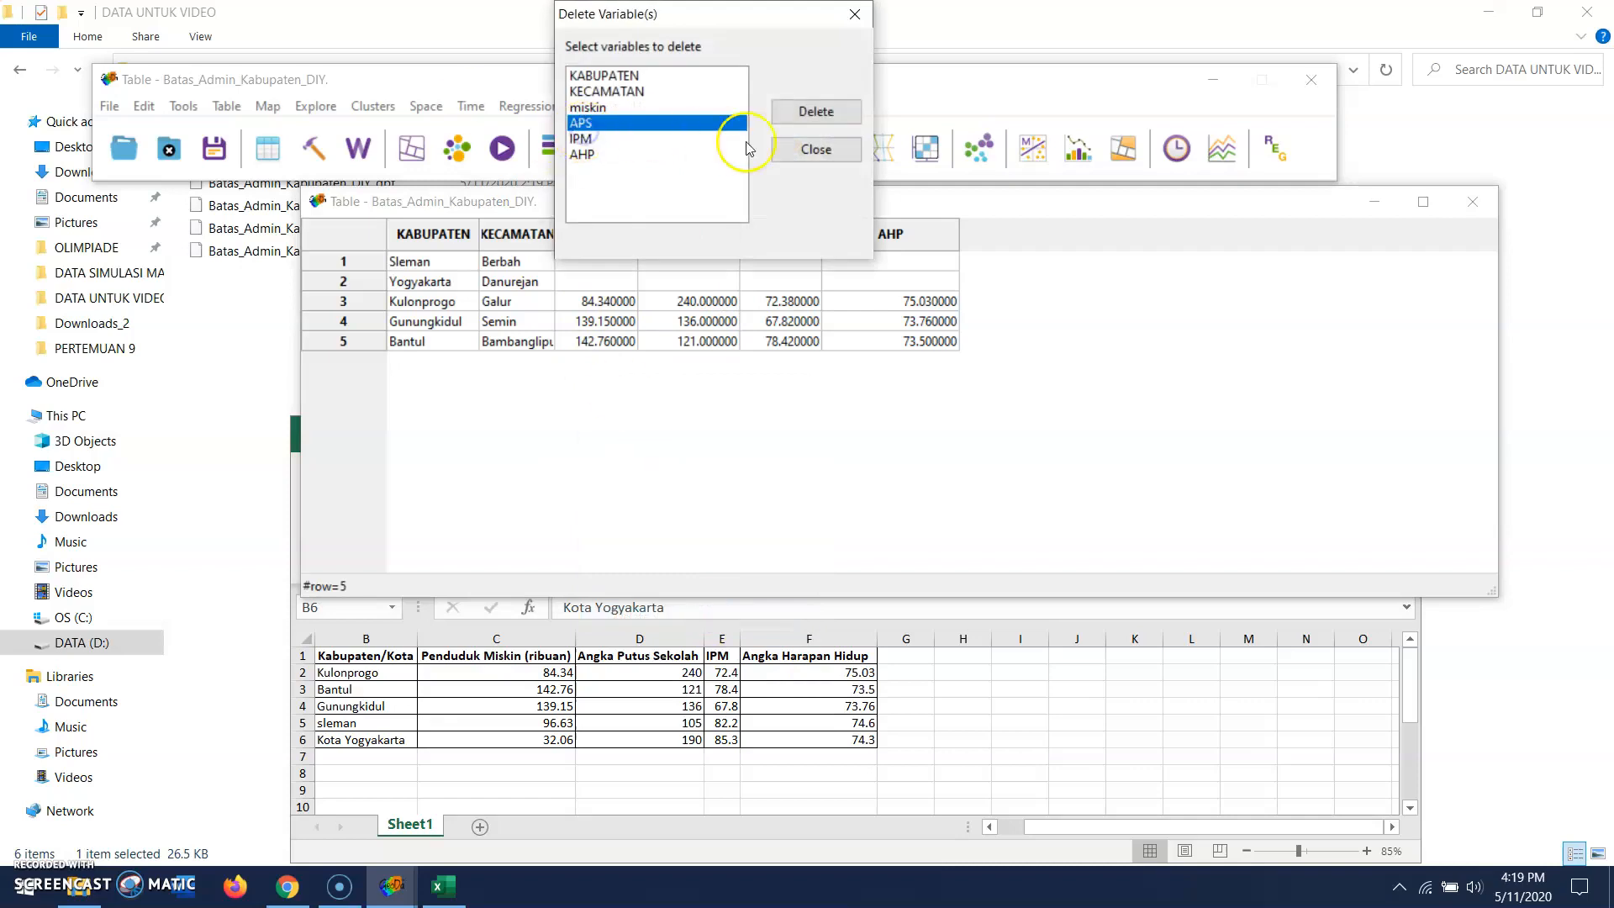
pyautogui.moveTo(711, 14); pyautogui.dragTo(1130, 61)
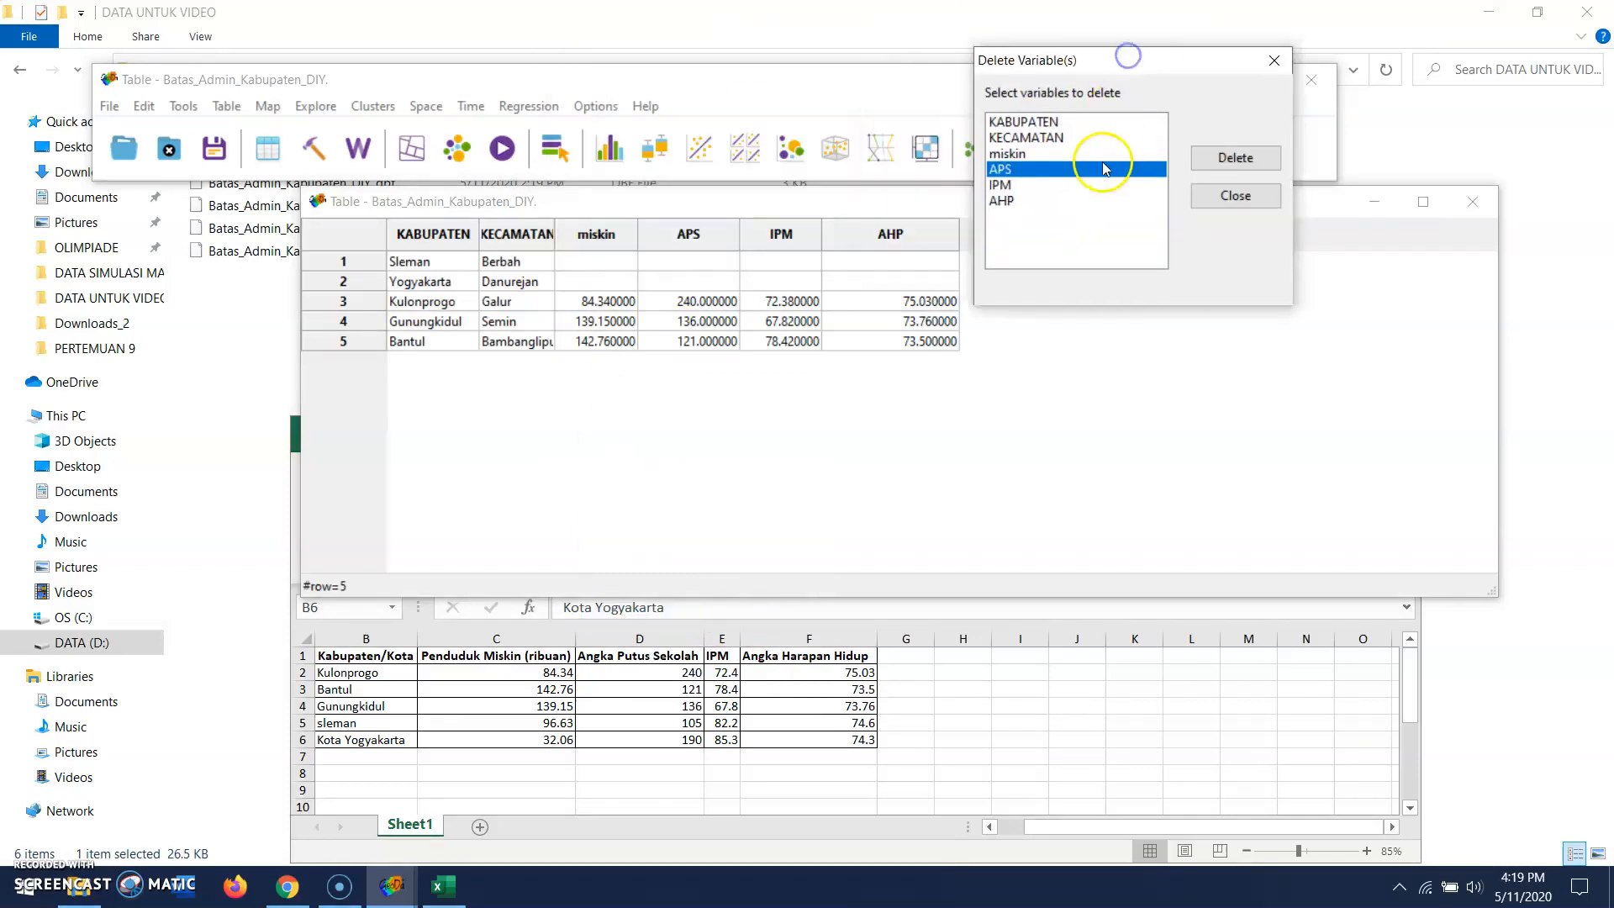
pyautogui.keyDown('ctrl'); pyautogui.click(1077, 154); pyautogui.keyUp('ctrl')
pyautogui.keyDown('ctrl'); pyautogui.click(1135, 185); pyautogui.keyUp('ctrl')
pyautogui.keyDown('ctrl'); pyautogui.click(1129, 201); pyautogui.keyUp('ctrl')
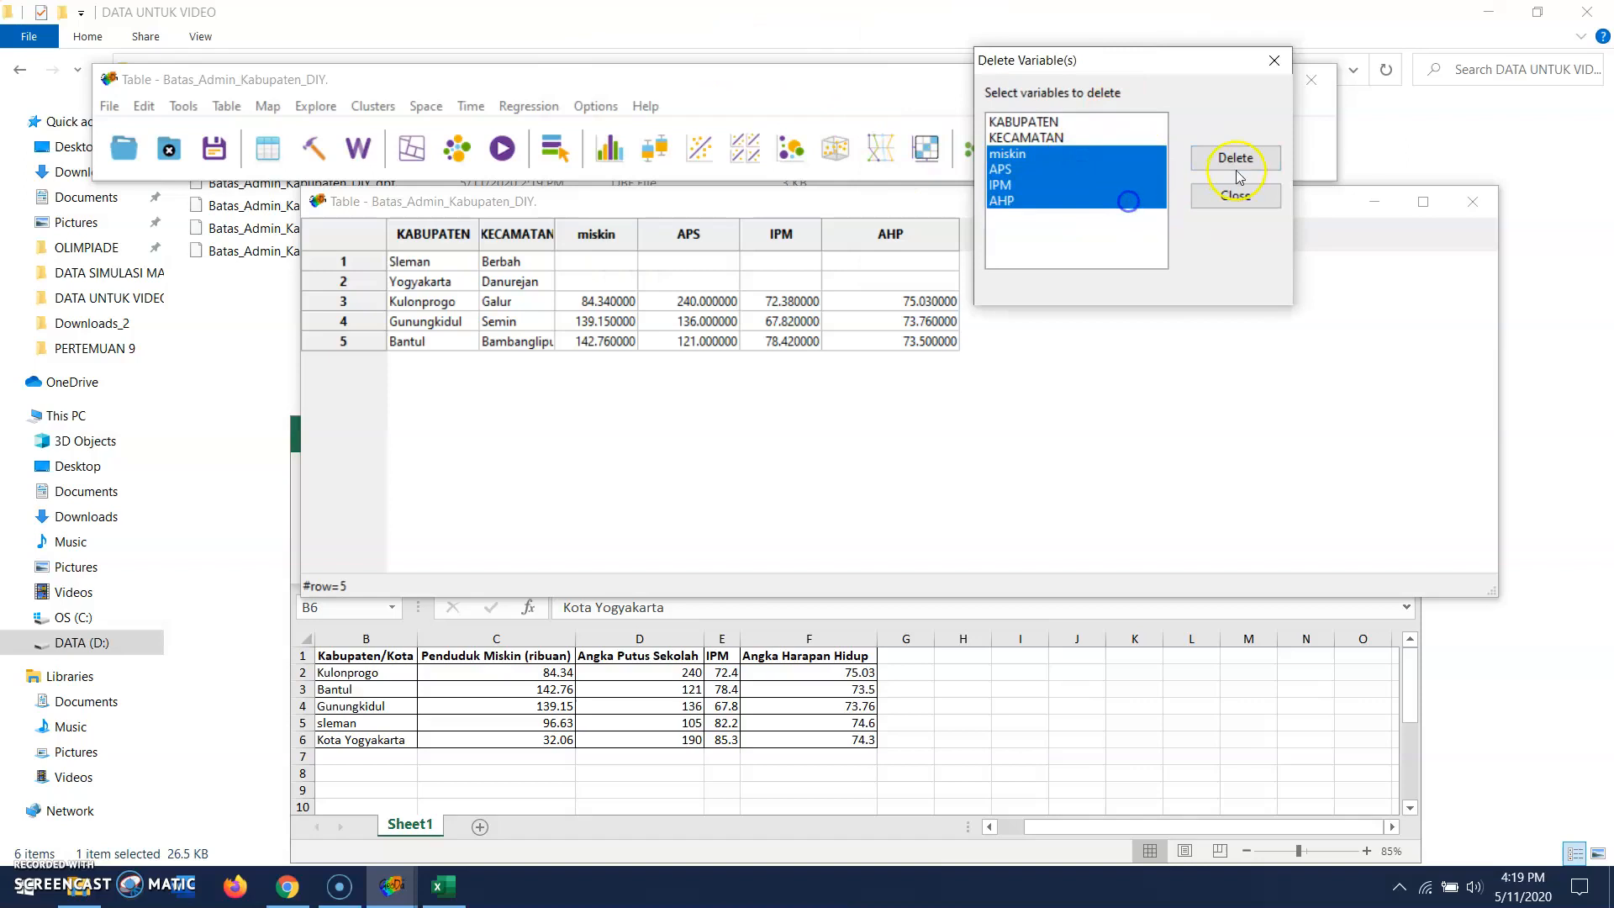
pyautogui.click(1235, 158)
pyautogui.click(1237, 197)
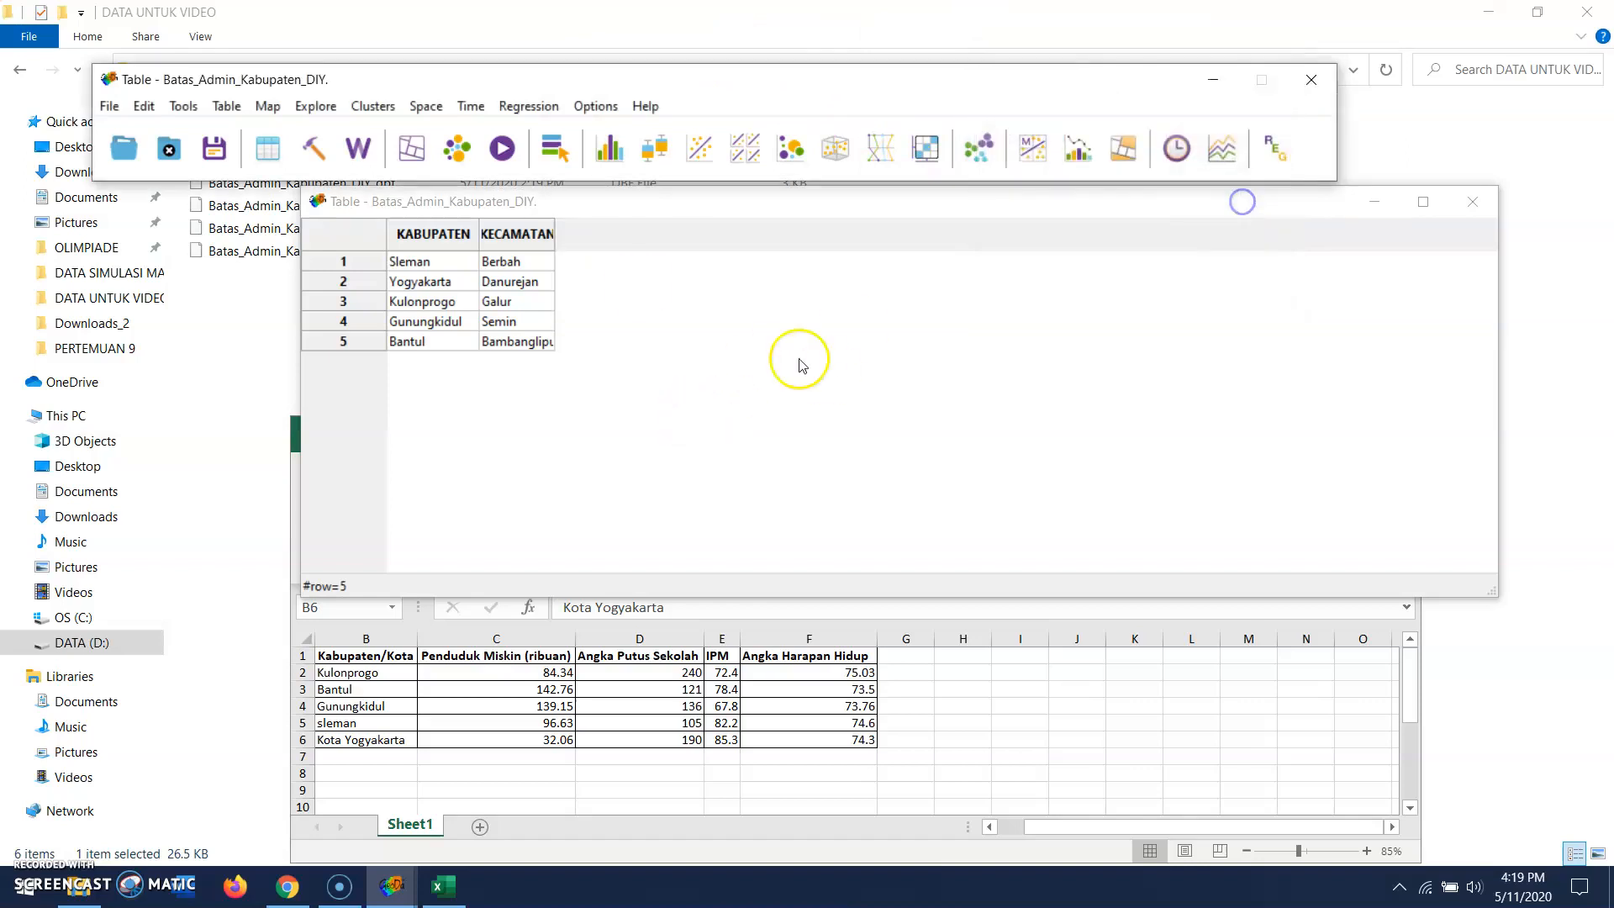
# - In the Excel workbook, correct the regency name in cell B5 to Sleman with a capital S
pyautogui.click(572, 723)
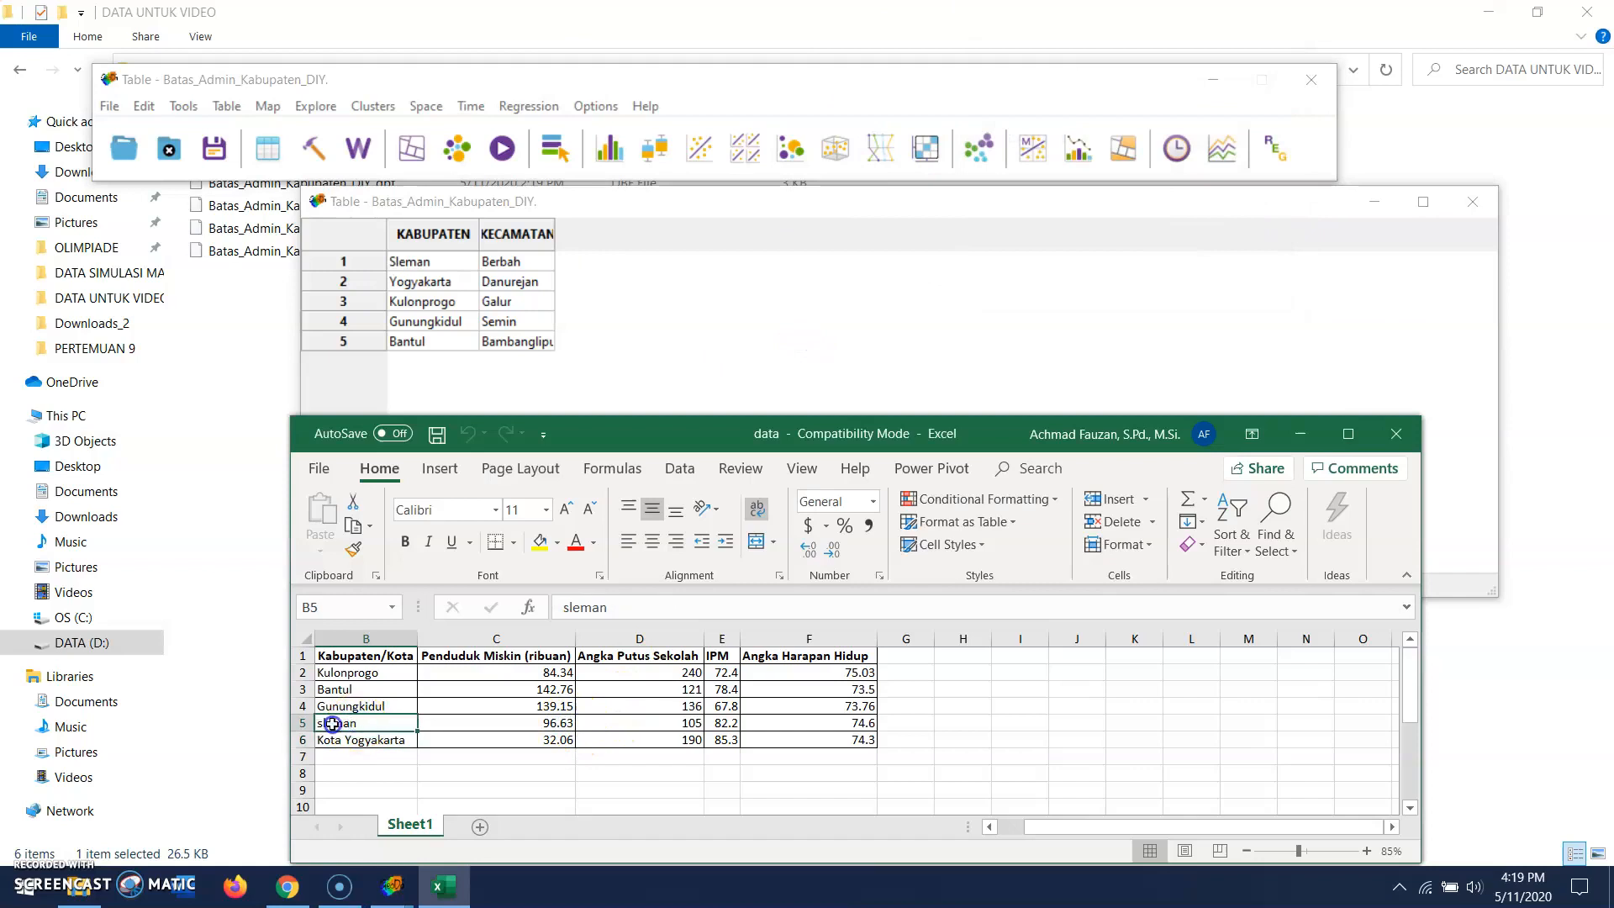
pyautogui.doubleClick(331, 722)
pyautogui.moveTo(325, 723); pyautogui.dragTo(318, 723)
pyautogui.write('S')
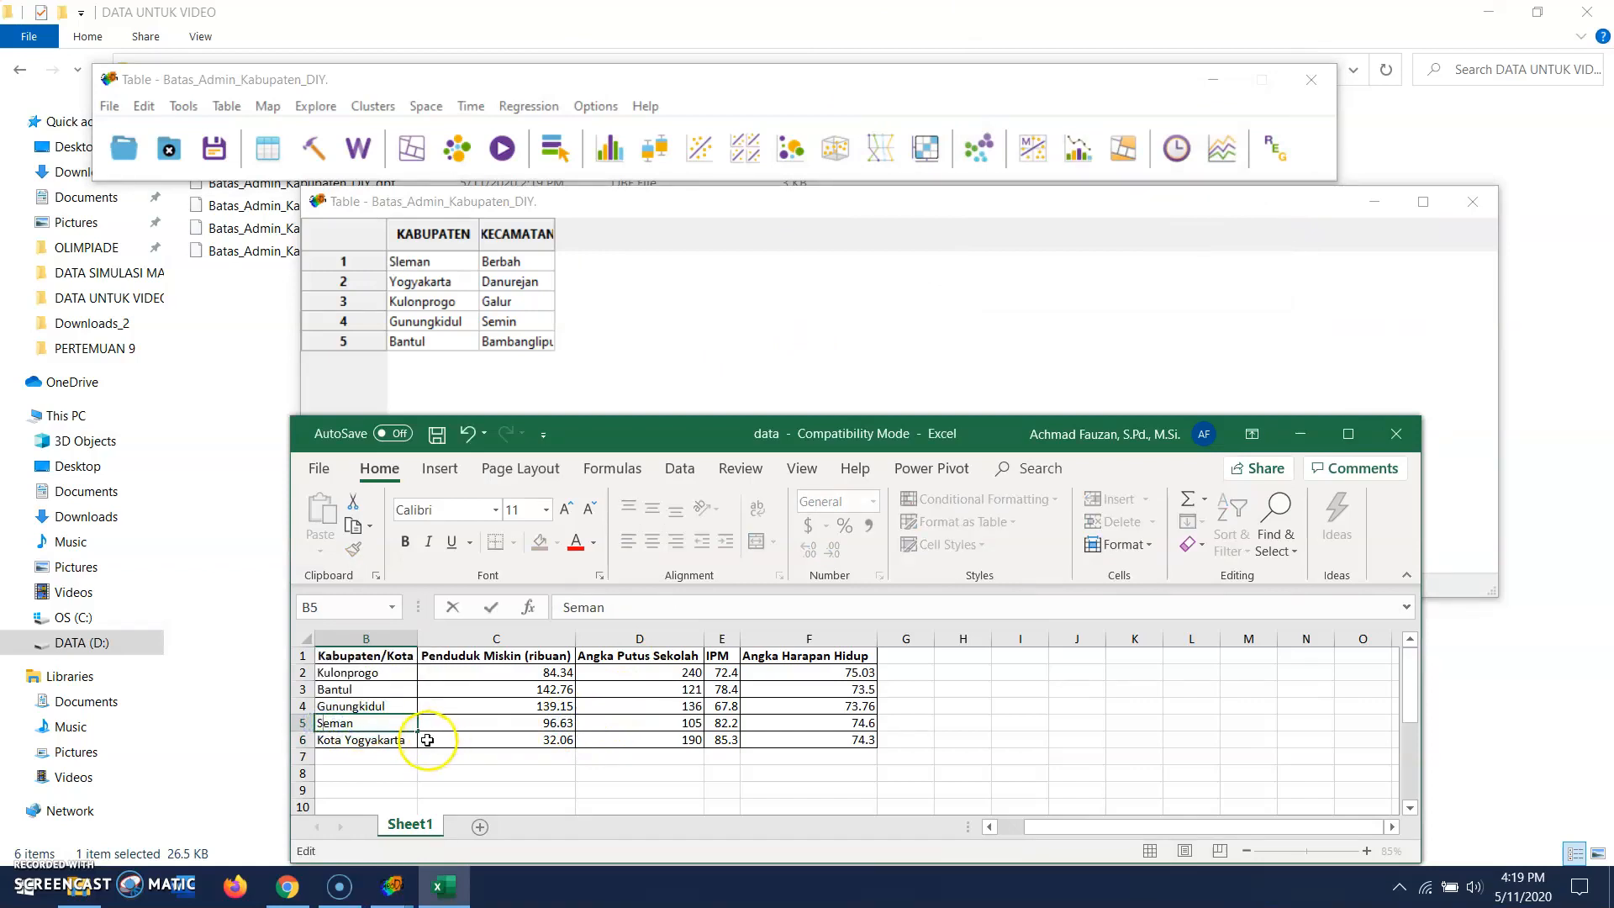
pyautogui.write('l')
pyautogui.press('Return')
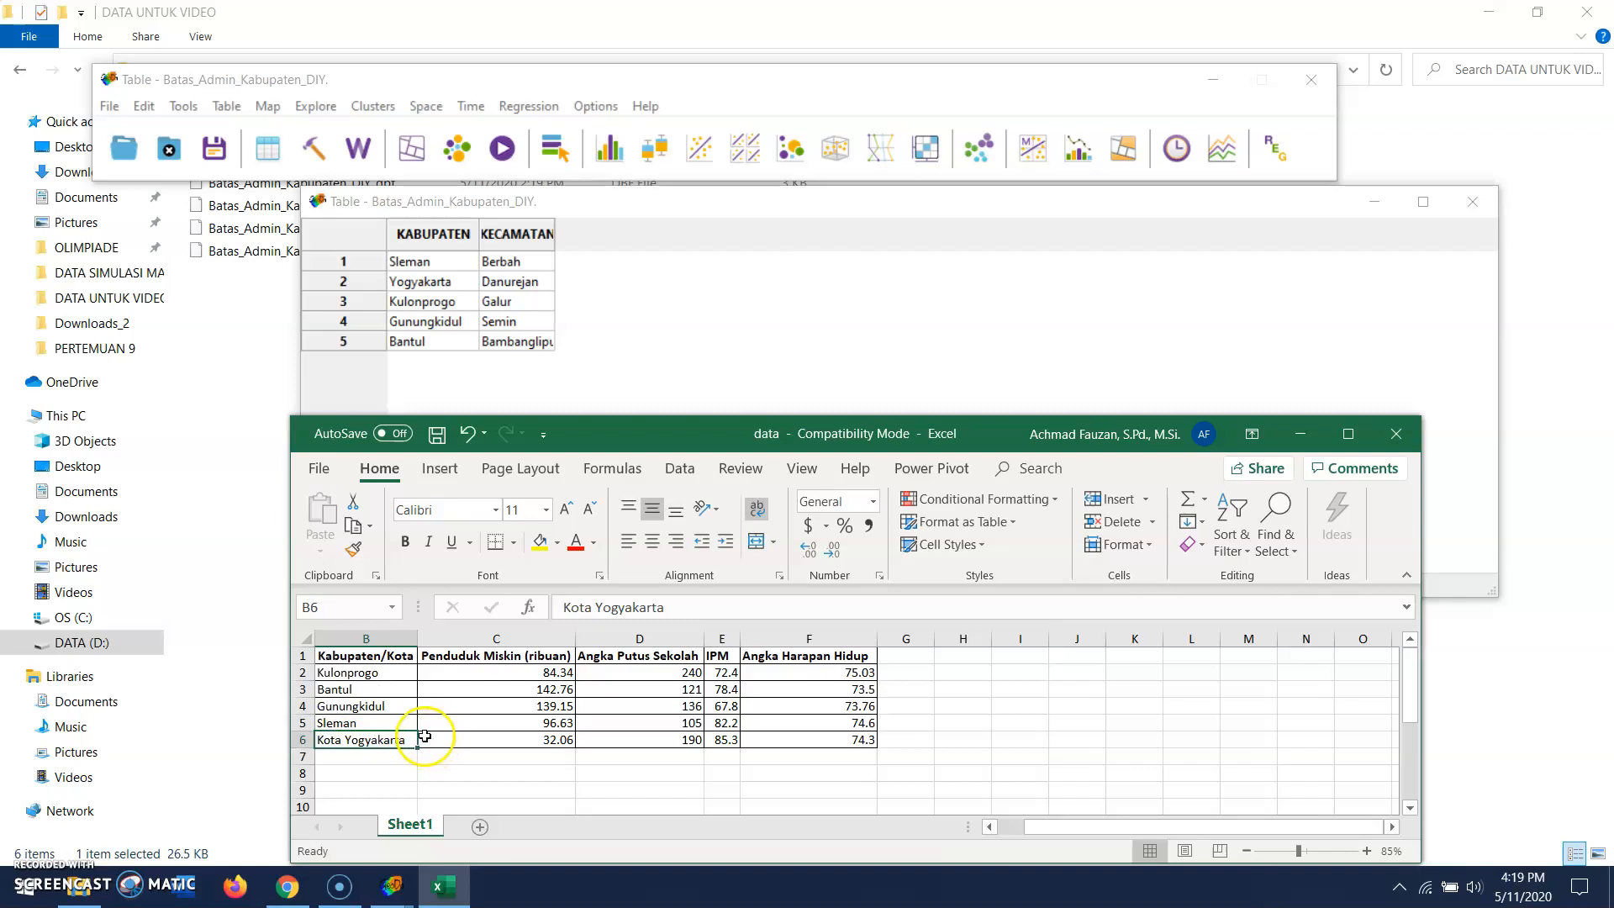
# - Shorten the name in cell B6 to Yogyakarta and try to save the workbook
pyautogui.doubleClick(361, 744)
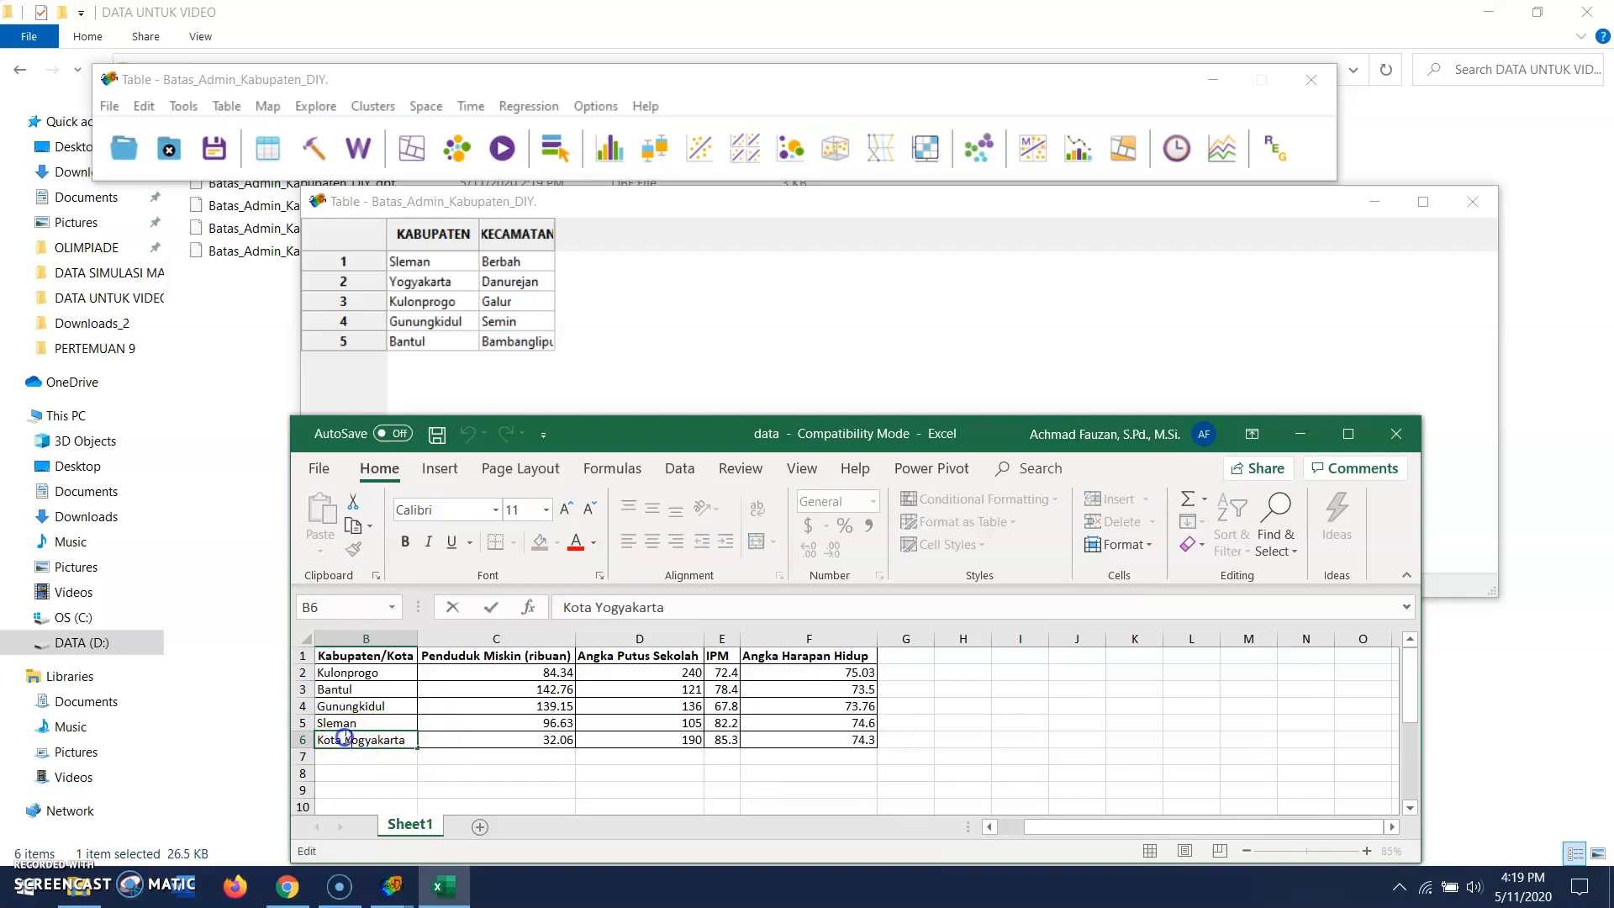
pyautogui.doubleClick(345, 738)
pyautogui.moveTo(354, 739); pyautogui.dragTo(268, 745)
pyautogui.press('BackSpace')
pyautogui.press('Return')
pyautogui.hotkey('ctrl', 's')
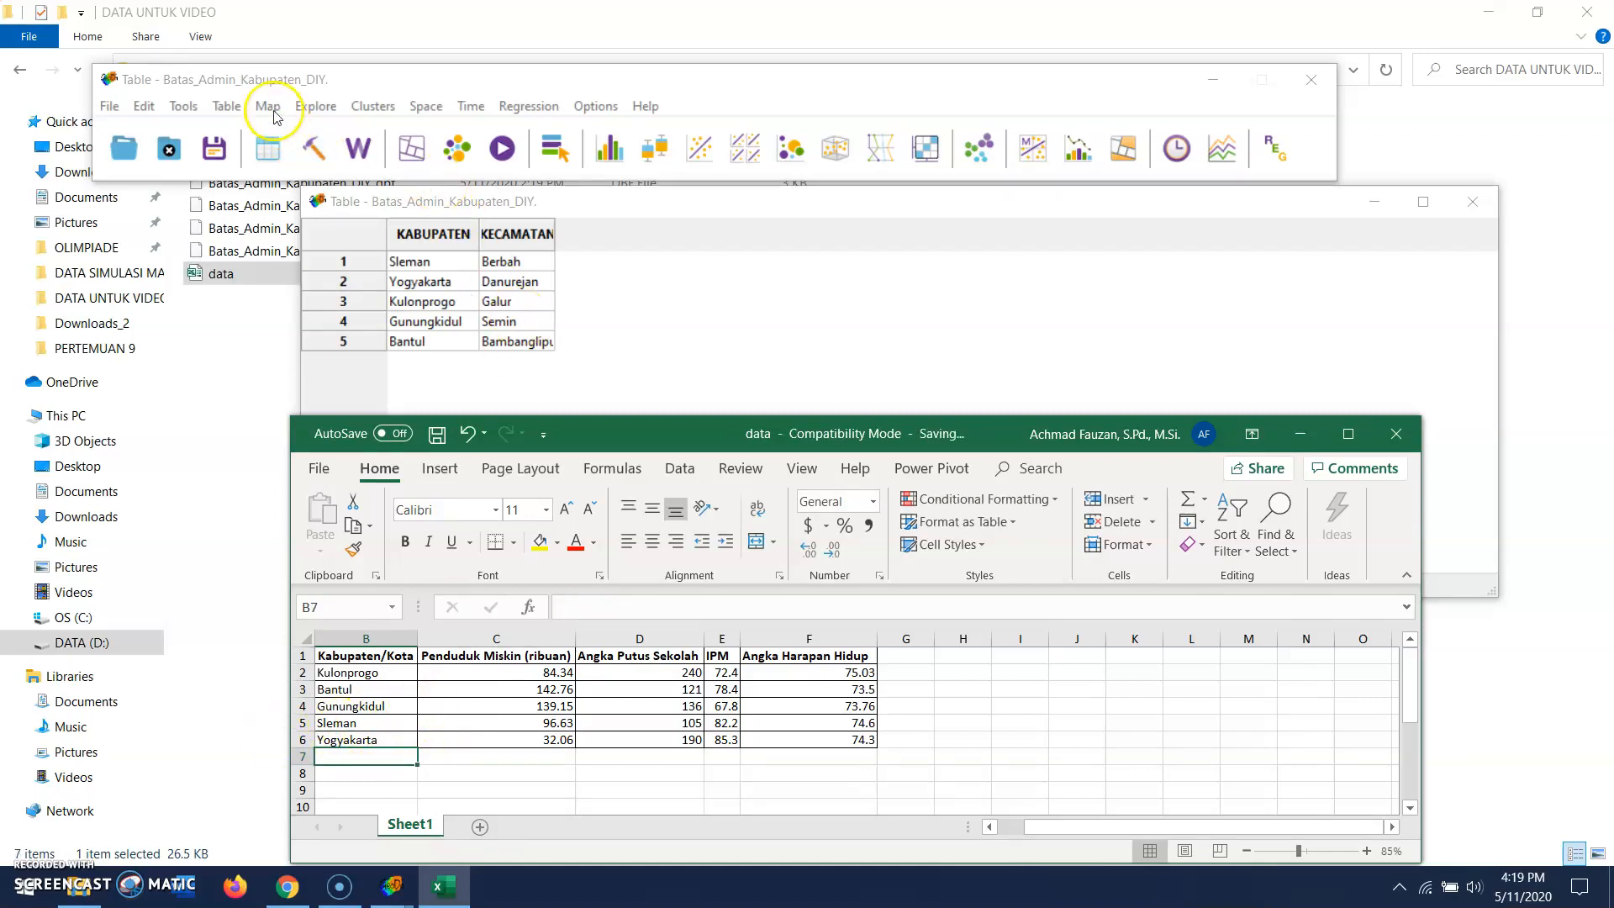
# - Back in GeoDa, start a new table merge with the MS Excel (*.xls) file data as its data source
pyautogui.click(226, 106)
pyautogui.click(261, 148)
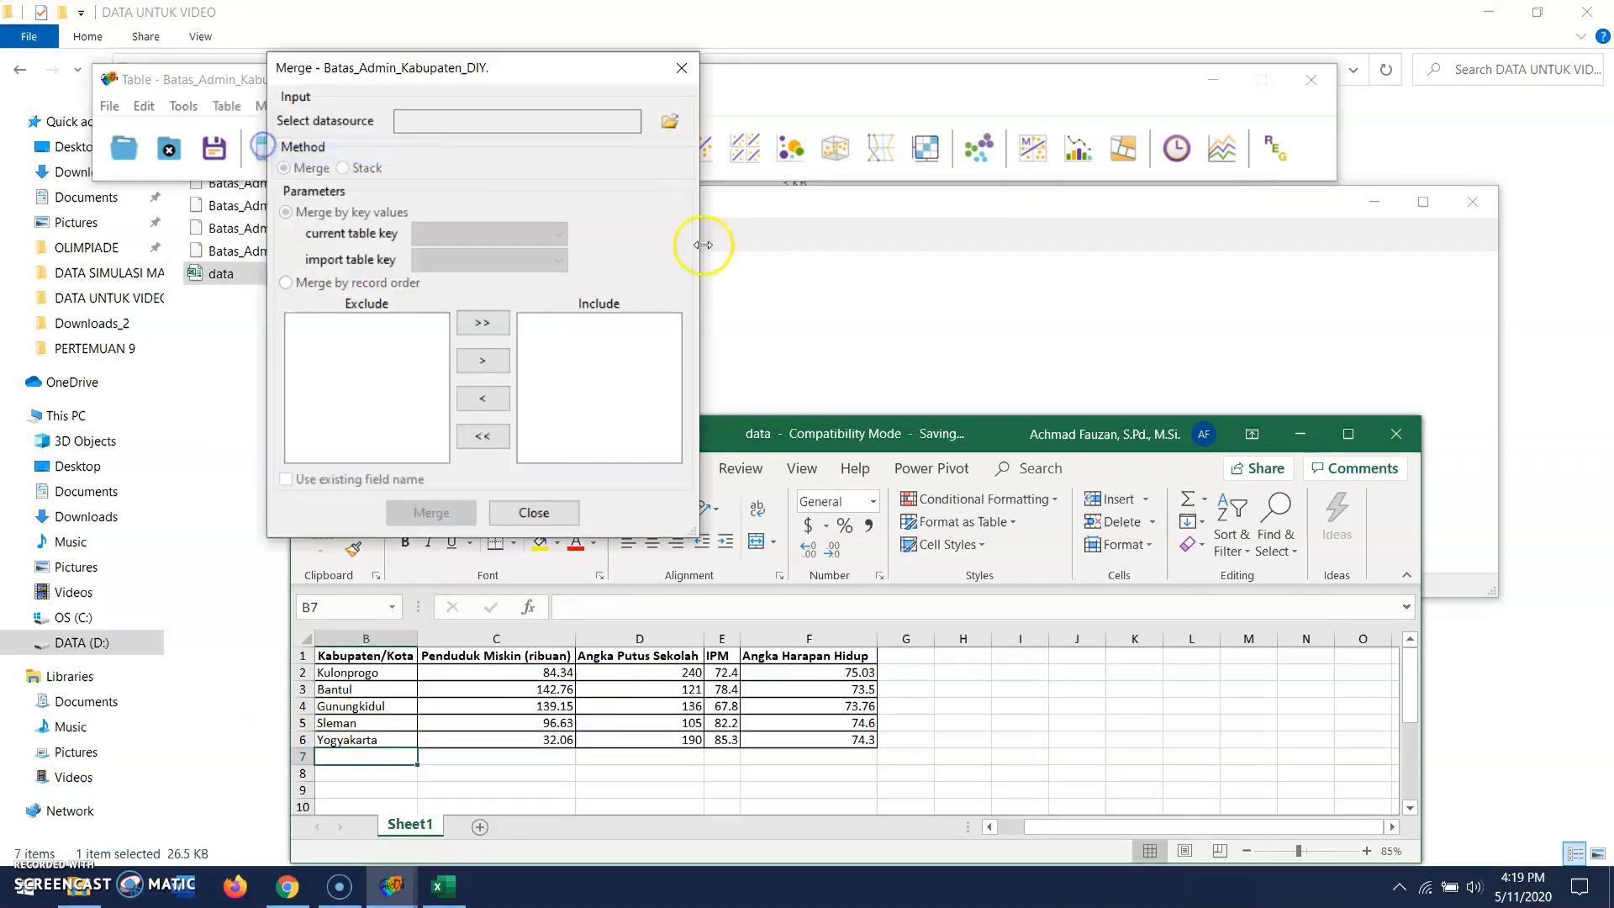
pyautogui.click(670, 121)
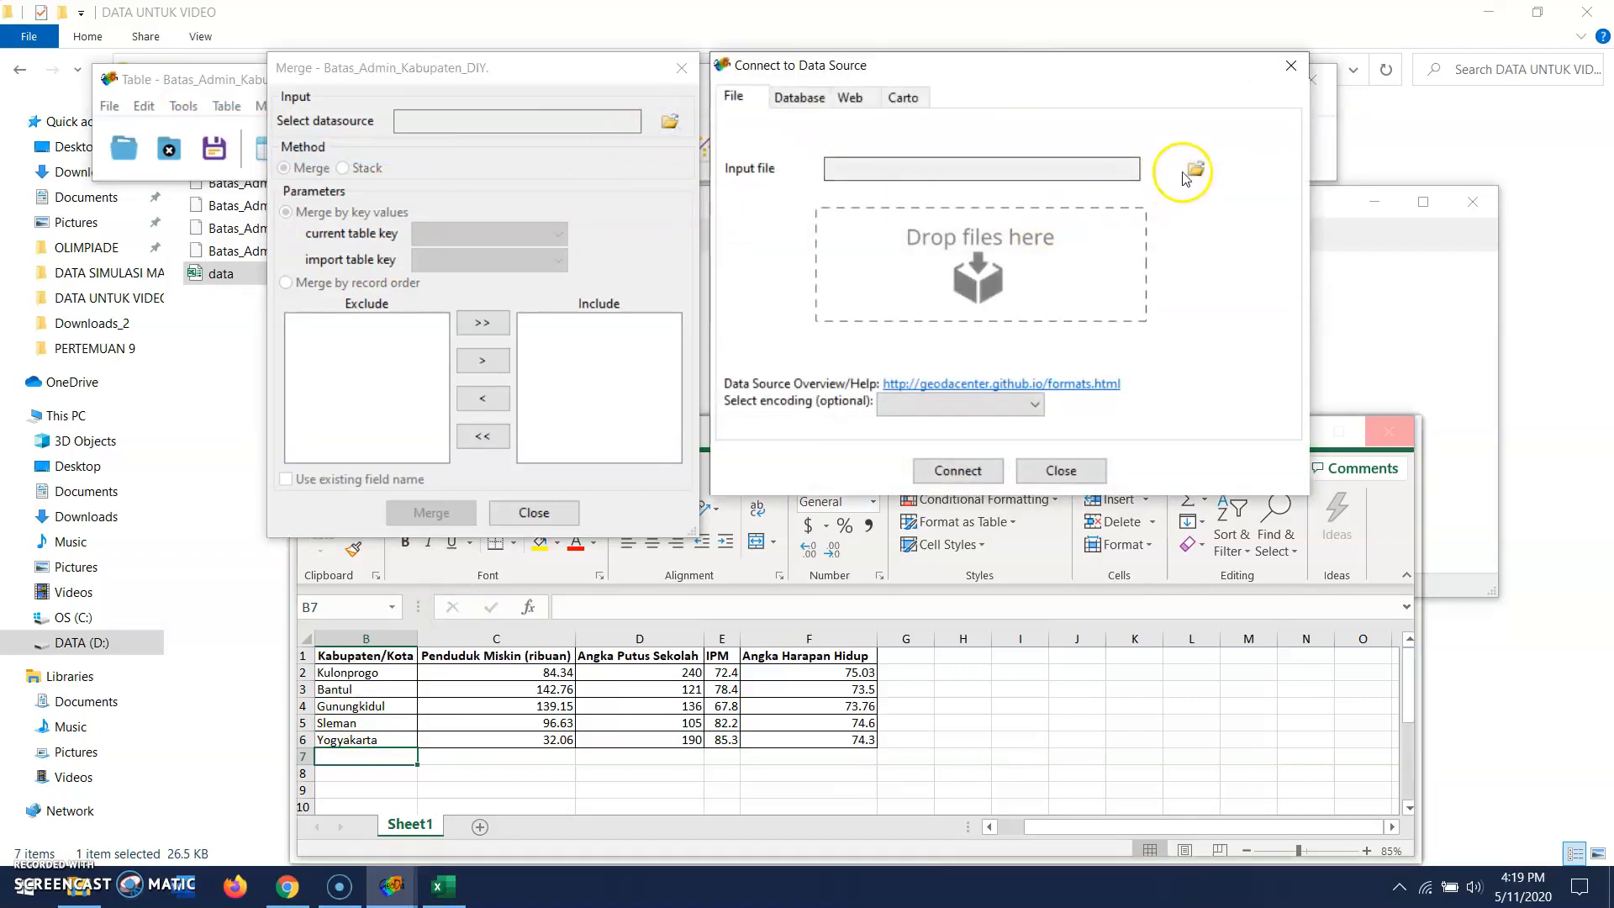
pyautogui.click(1192, 172)
pyautogui.click(1242, 434)
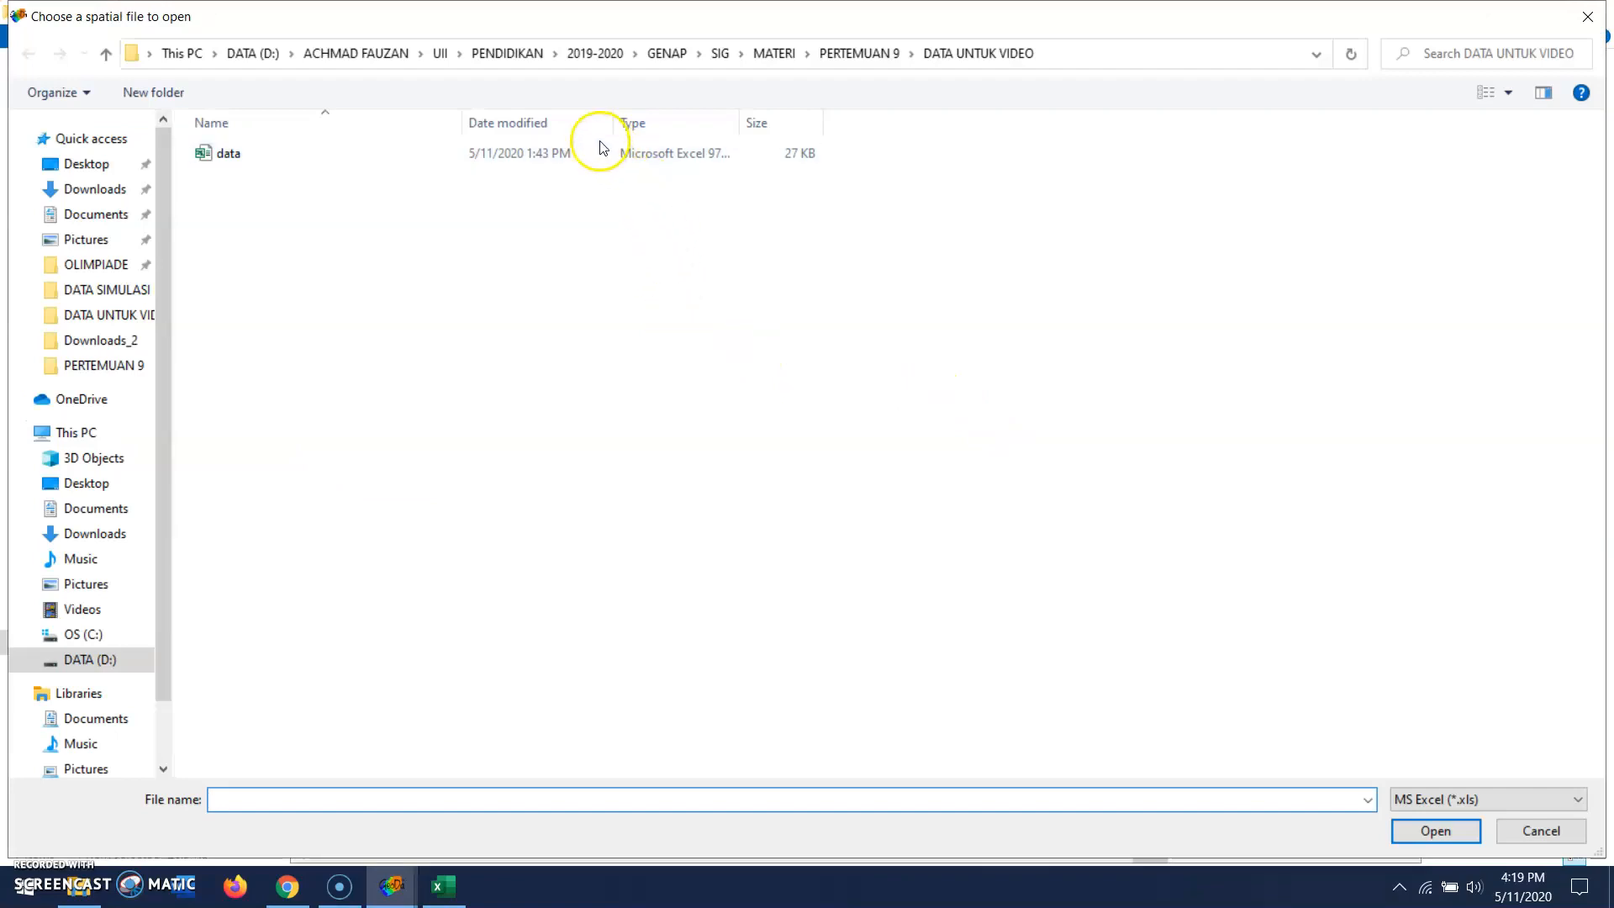
pyautogui.doubleClick(603, 152)
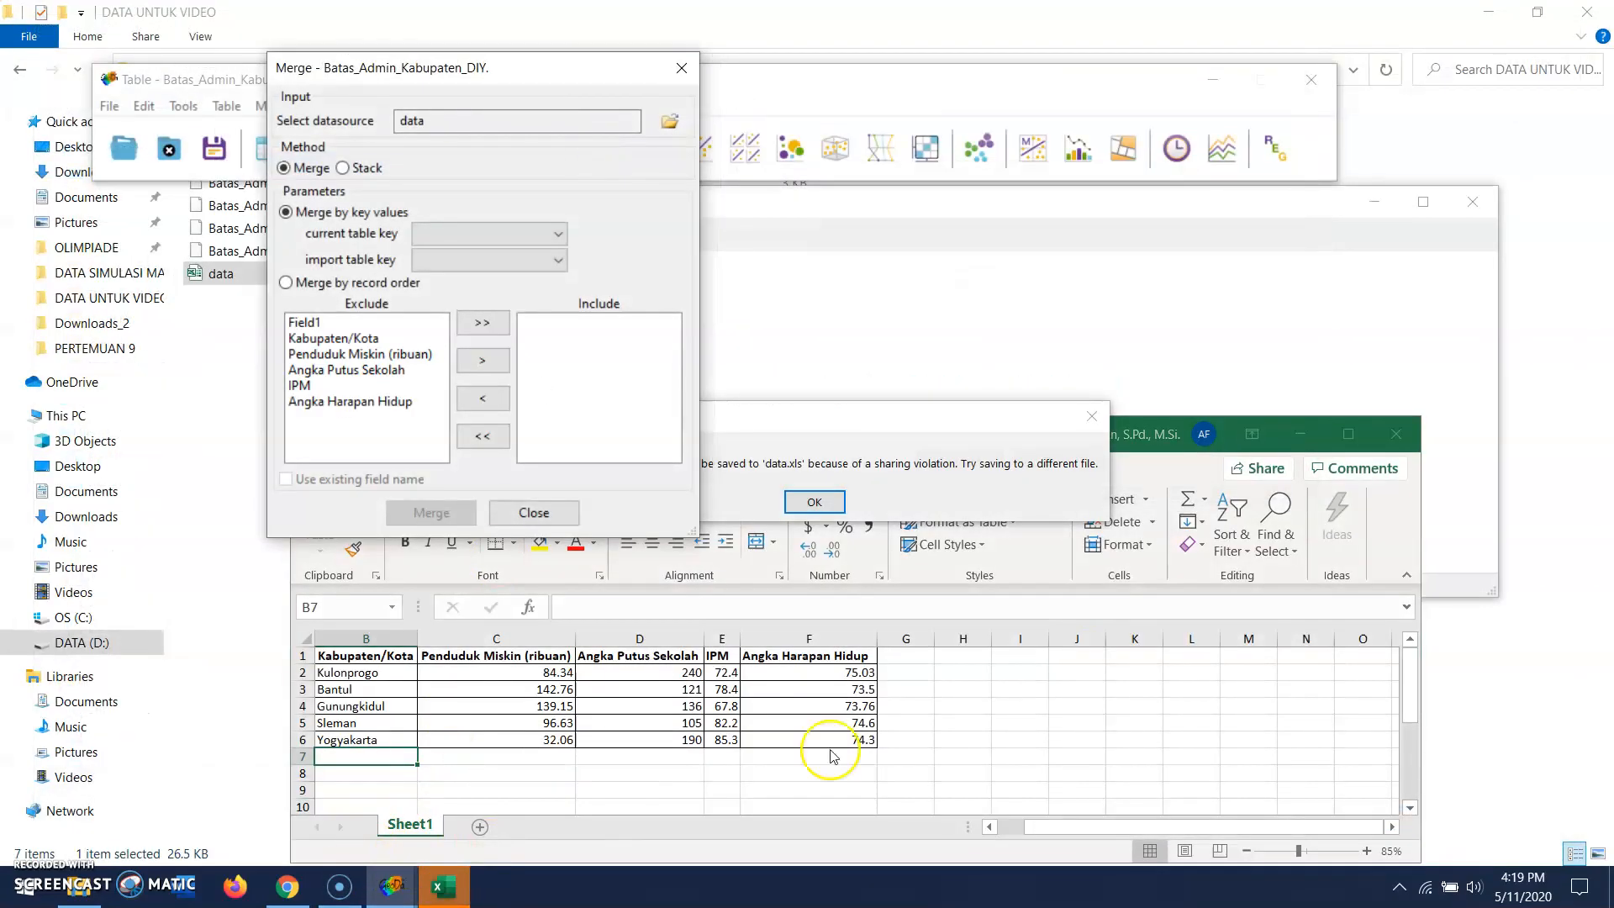
# - Switch to Excel, dismiss the save prompts without opening the temporary copy, and close the workbook
pyautogui.click(845, 660)
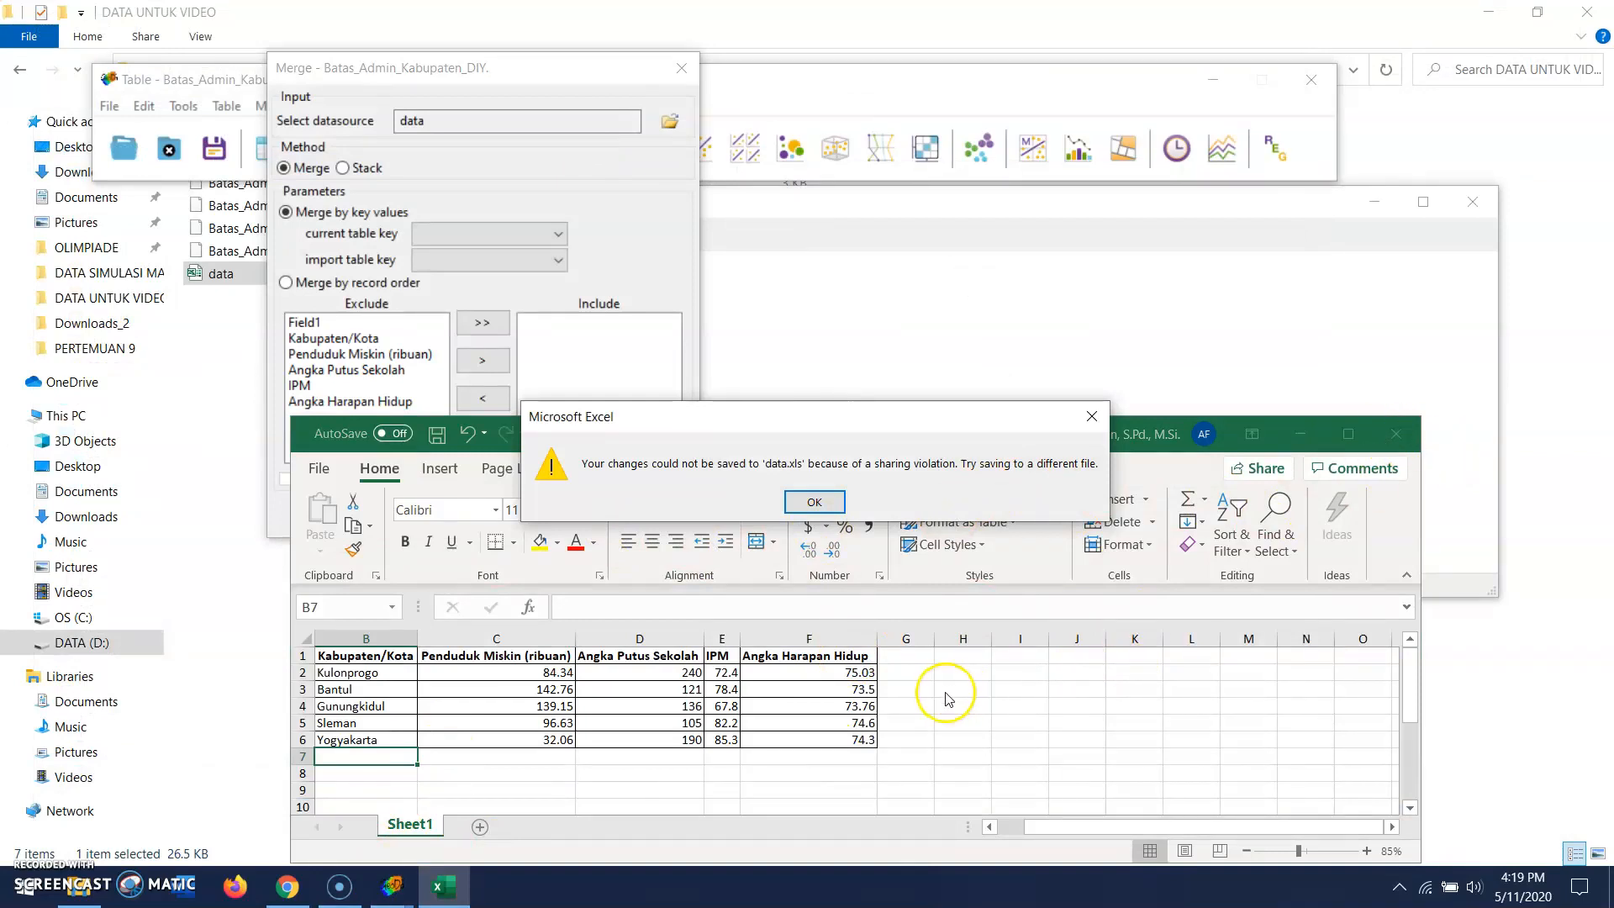
pyautogui.click(833, 502)
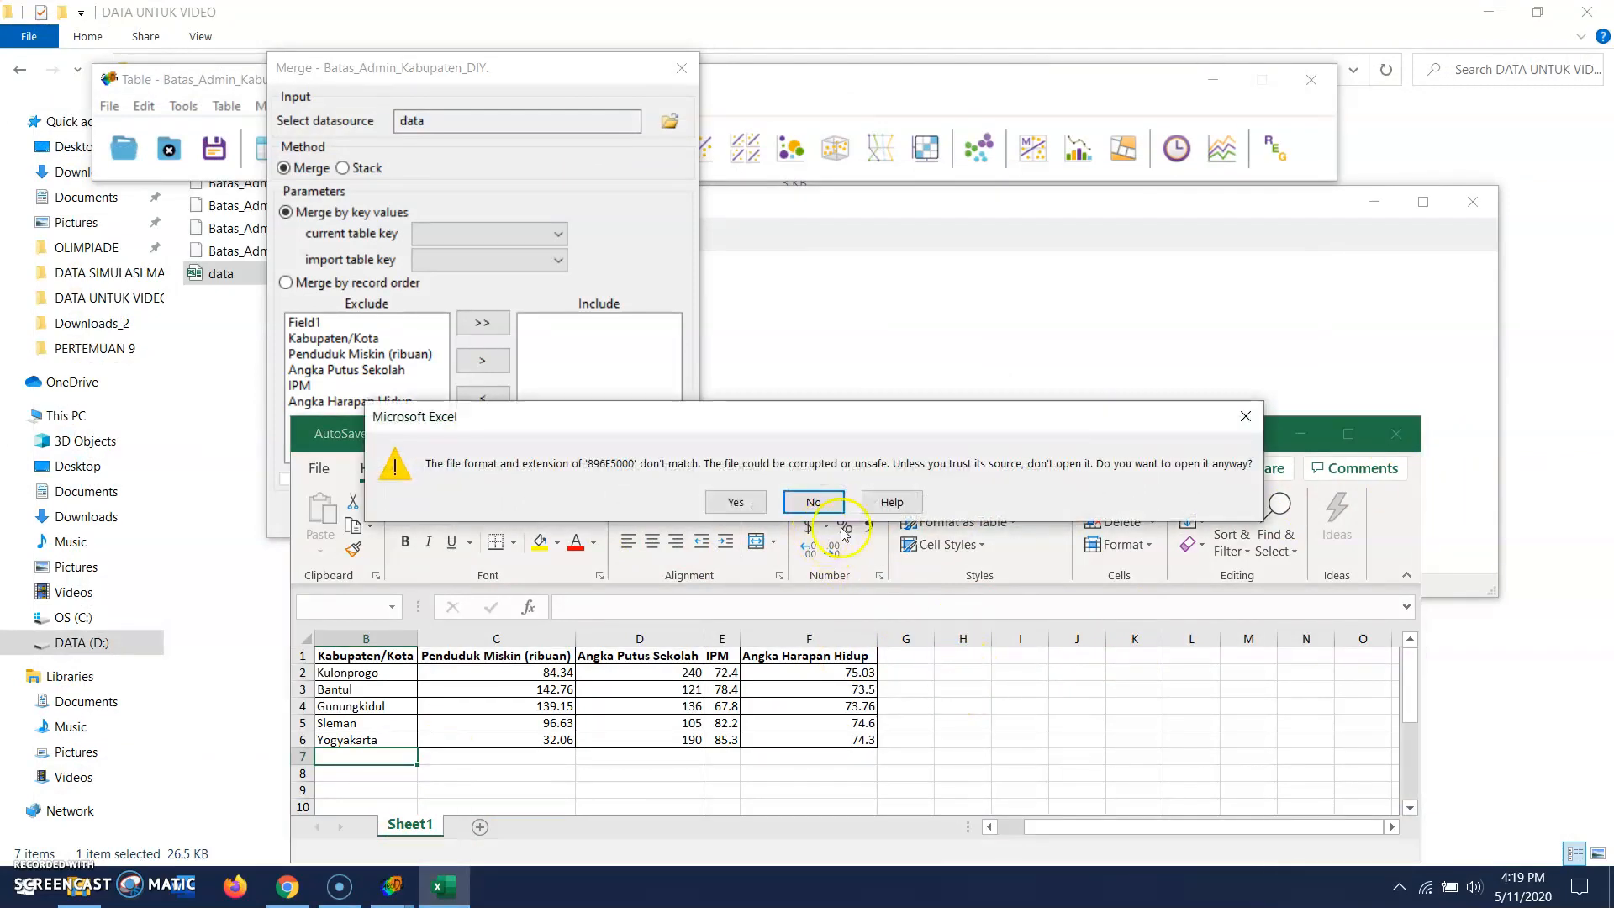
pyautogui.click(828, 503)
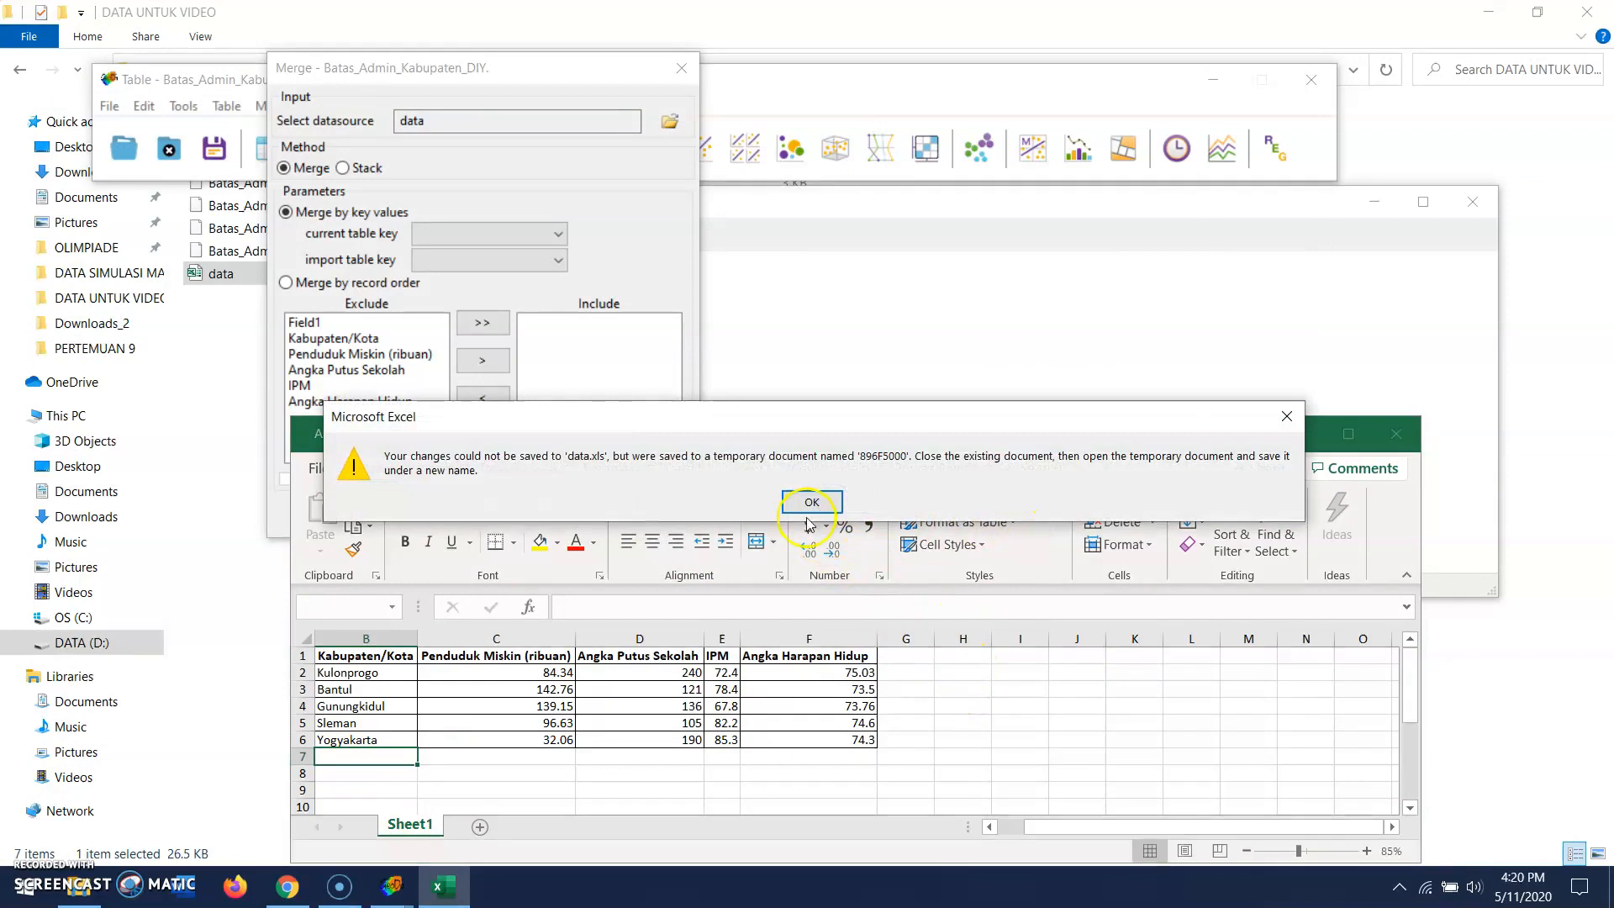
pyautogui.click(828, 504)
pyautogui.click(1396, 433)
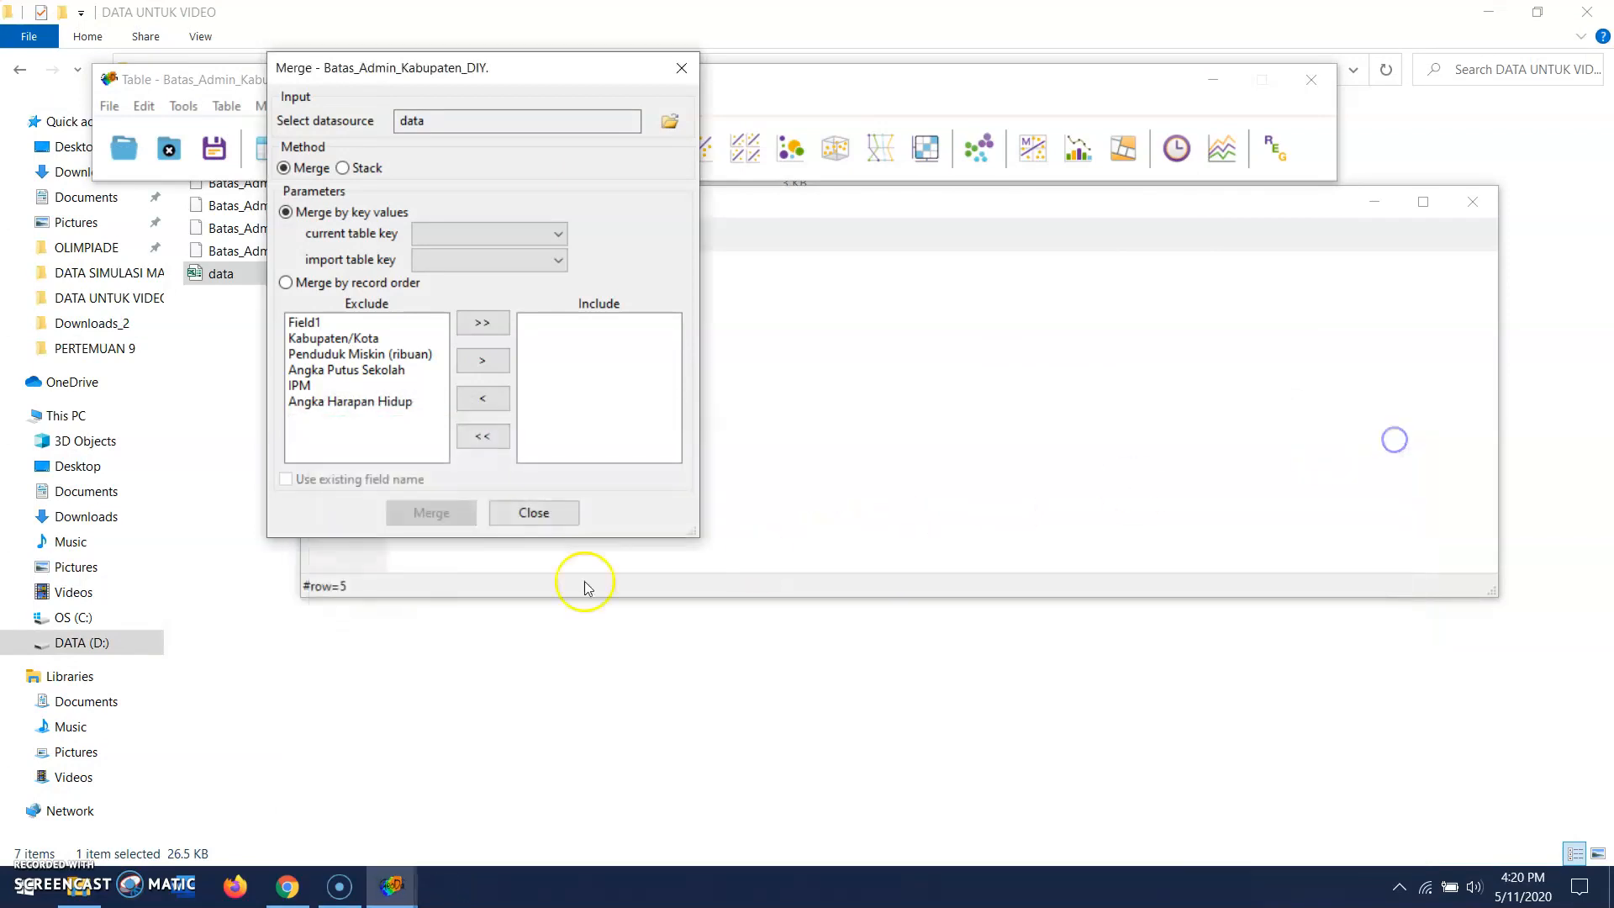
# - Reopen the data workbook from its folder and shorten the regency name in cell B6 to Yogyakarta
pyautogui.click(216, 353)
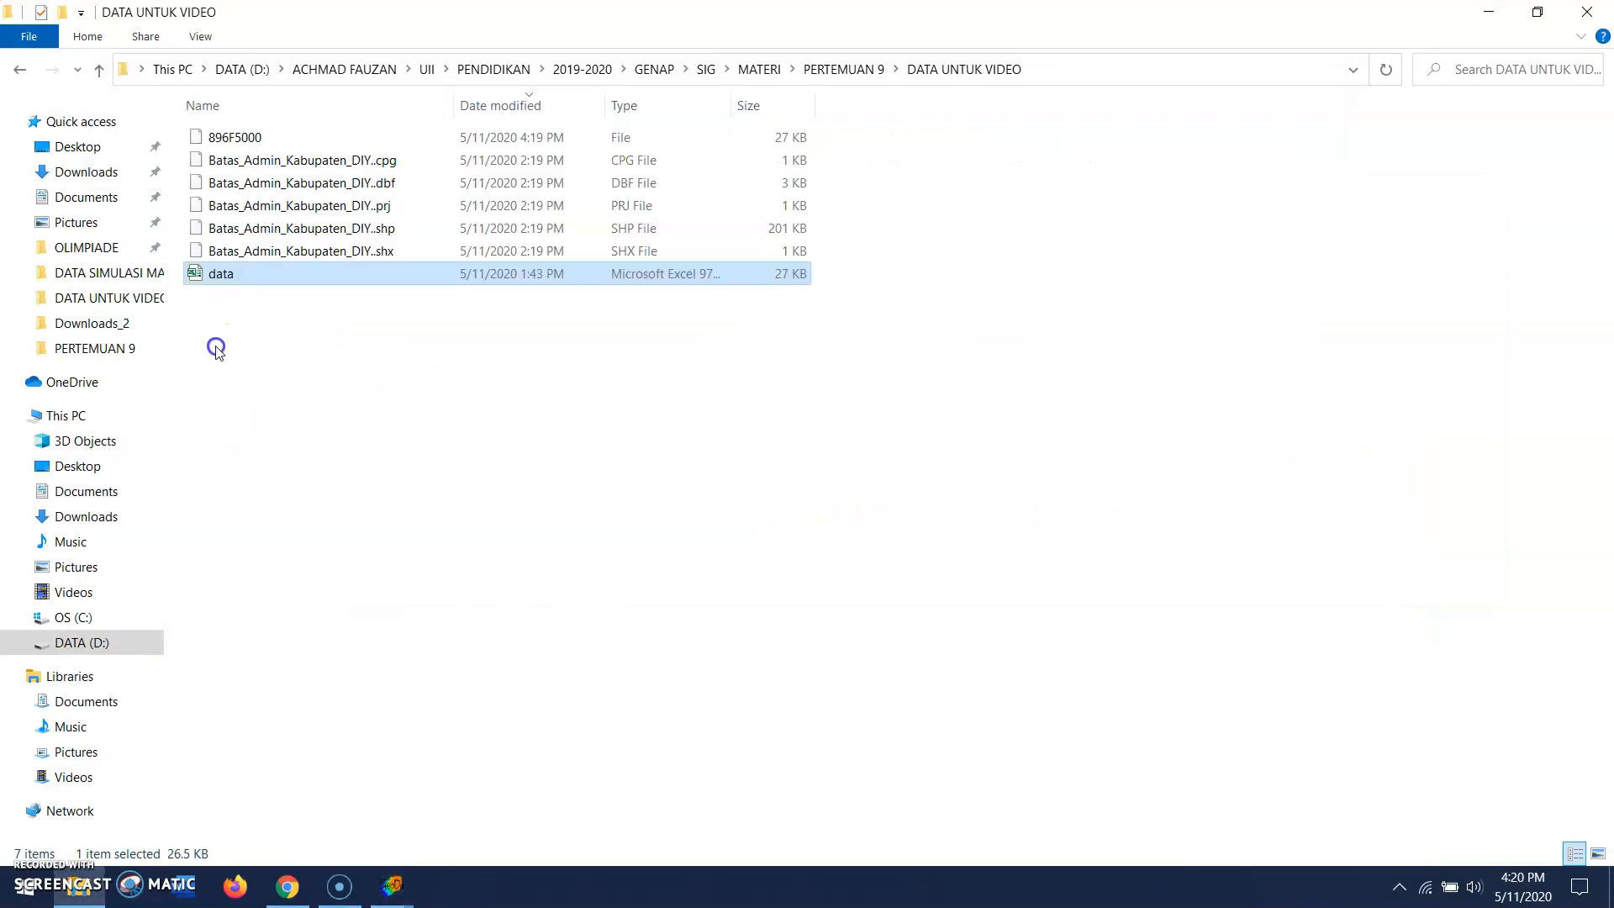
pyautogui.doubleClick(286, 275)
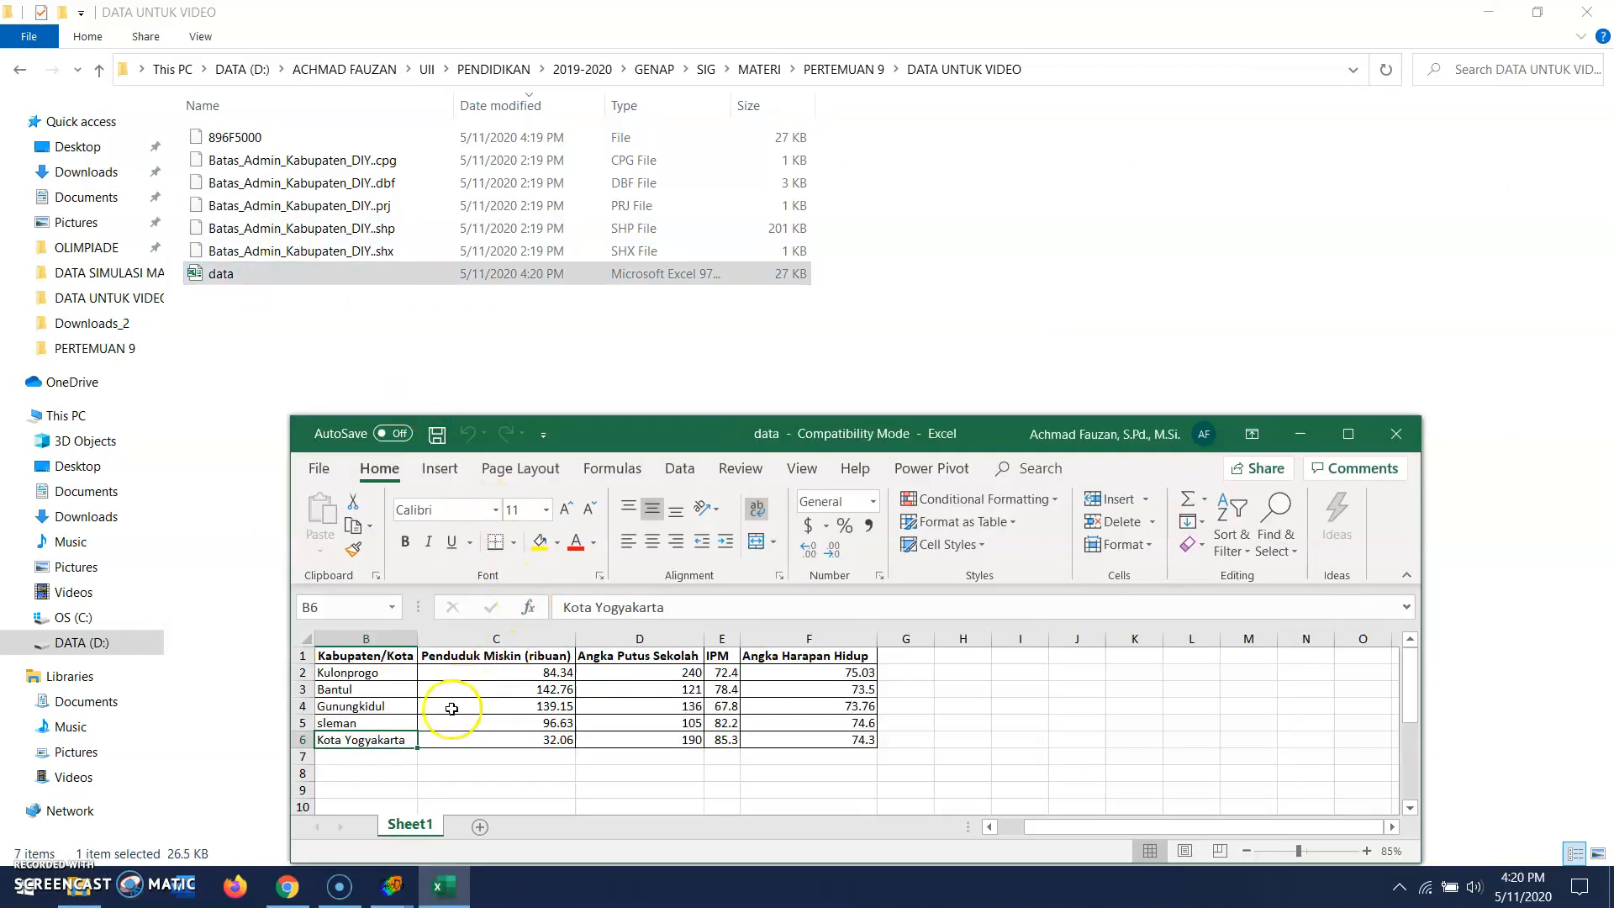
pyautogui.doubleClick(367, 743)
pyautogui.moveTo(336, 738); pyautogui.dragTo(317, 737)
pyautogui.press('BackSpace')
# - Change the regency name in cell B5 to Sleman with a capital S and try to save the workbook
pyautogui.click(342, 723)
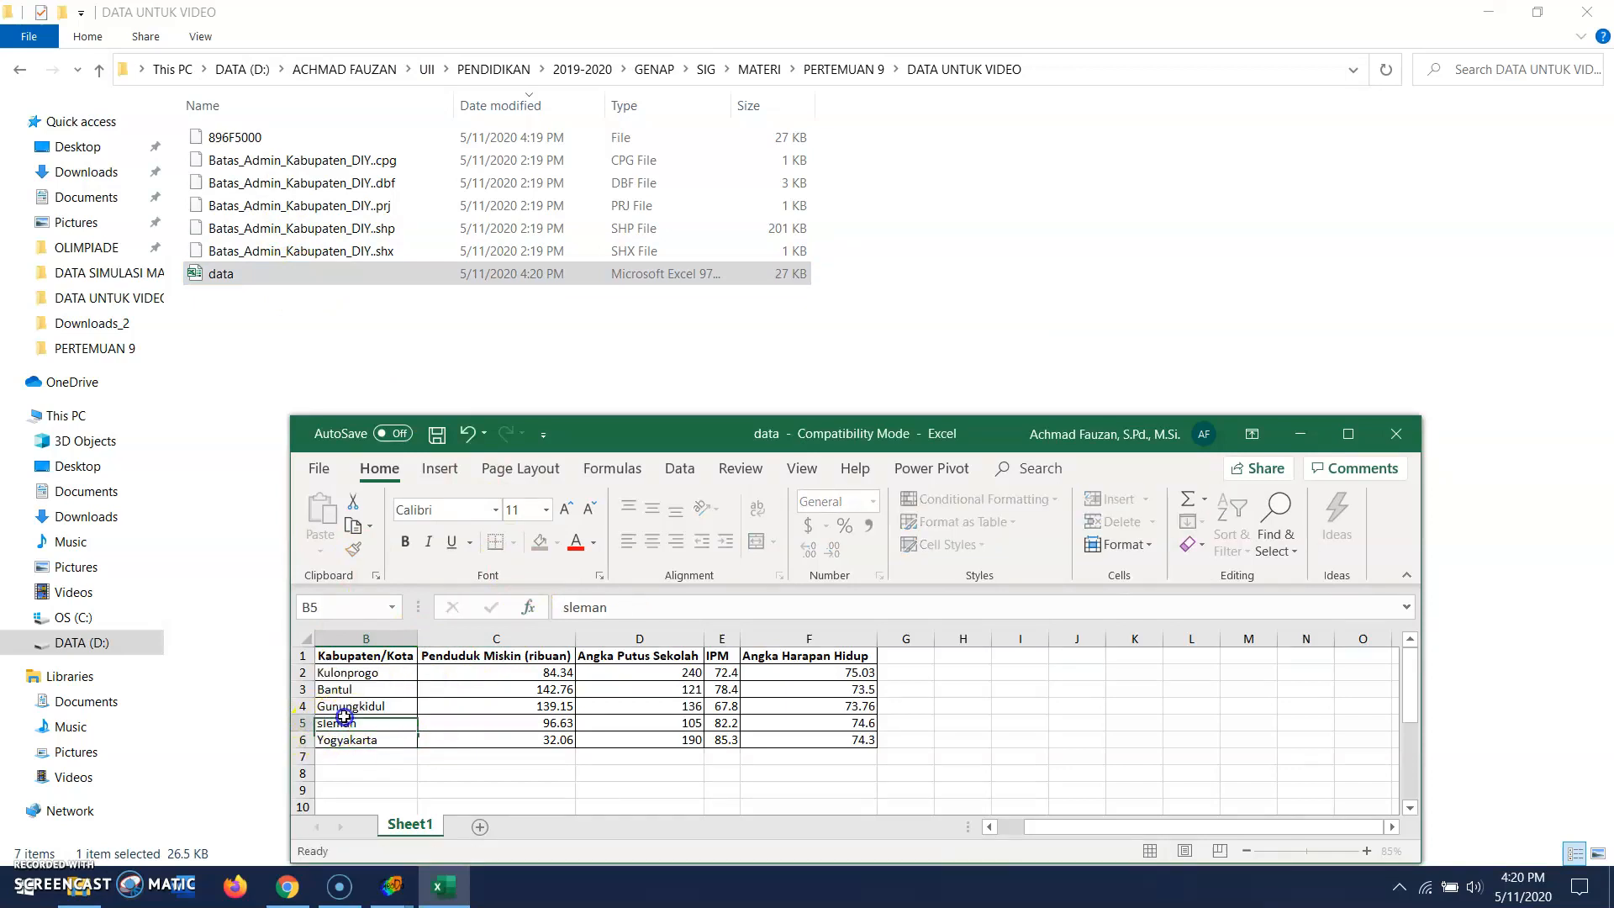
pyautogui.press('Delete')
pyautogui.write('S')
pyautogui.click(496, 759)
pyautogui.hotkey('ctrl', 's')
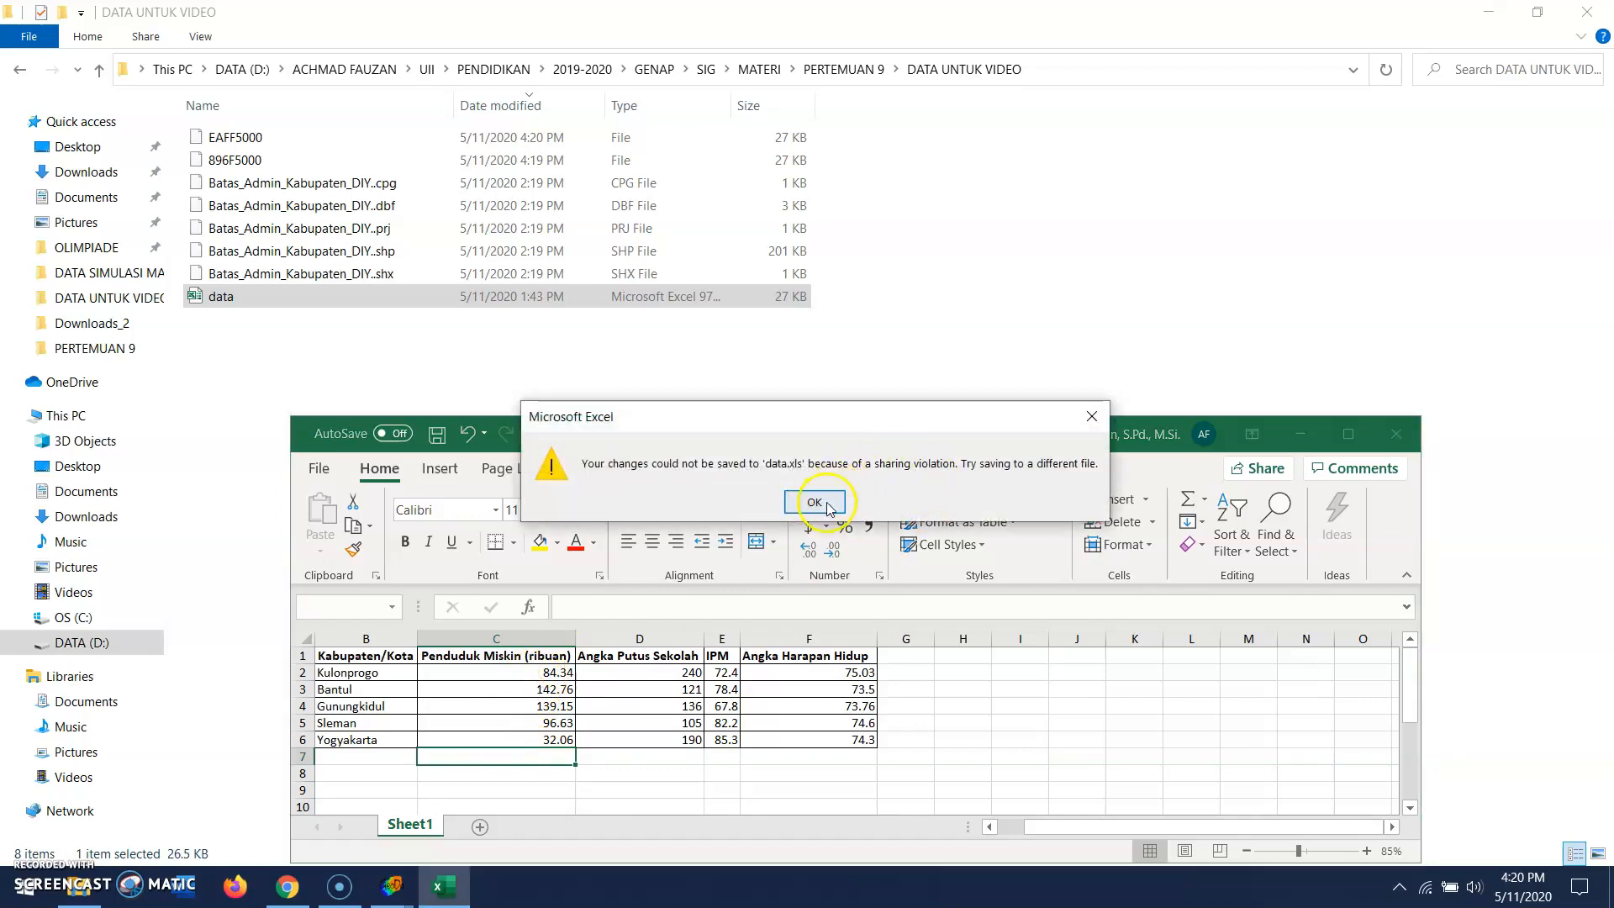
pyautogui.click(814, 503)
pyautogui.click(1247, 414)
pyautogui.click(828, 502)
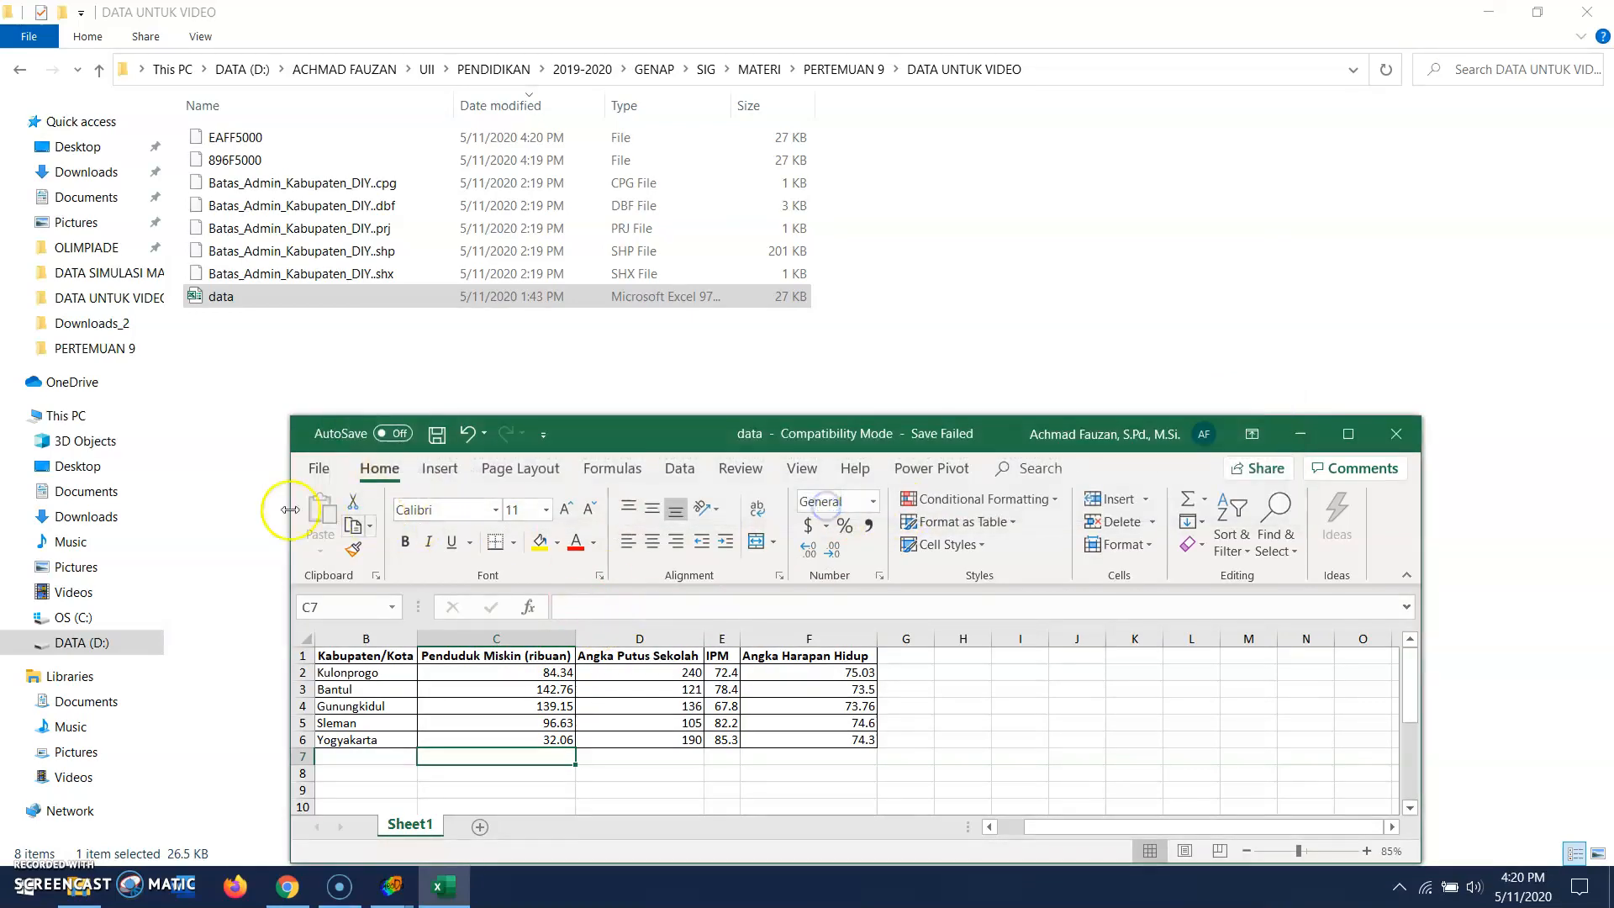
# - Save the workbook under the new name data2 as an Excel 97-2003 Workbook (*.xls) in the same folder and close it
pyautogui.click(319, 468)
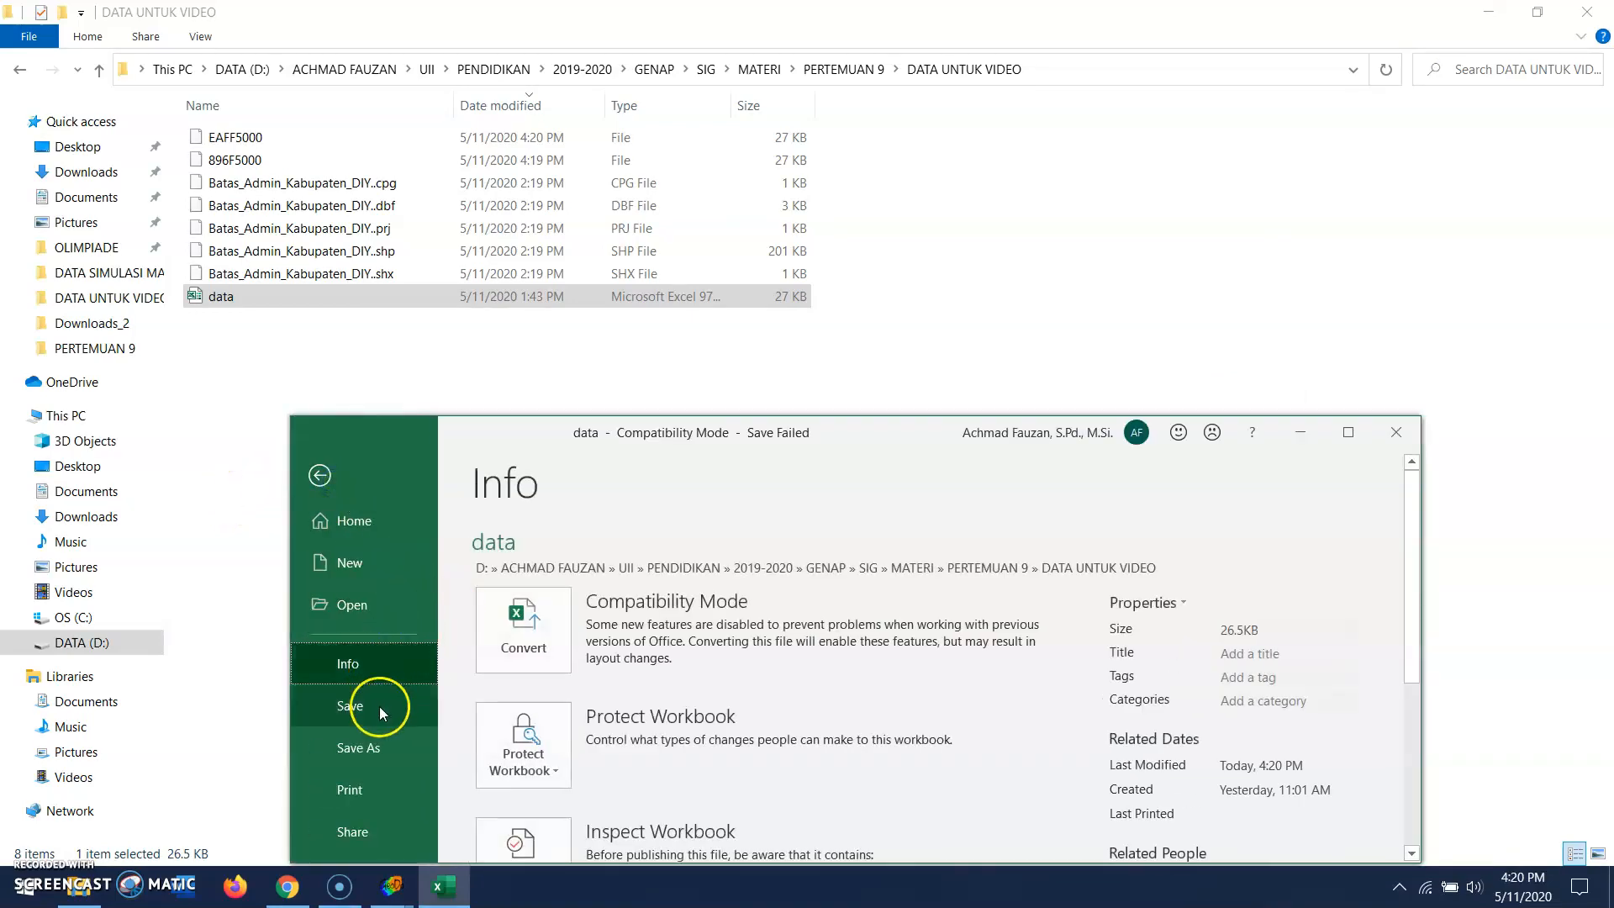
pyautogui.click(395, 747)
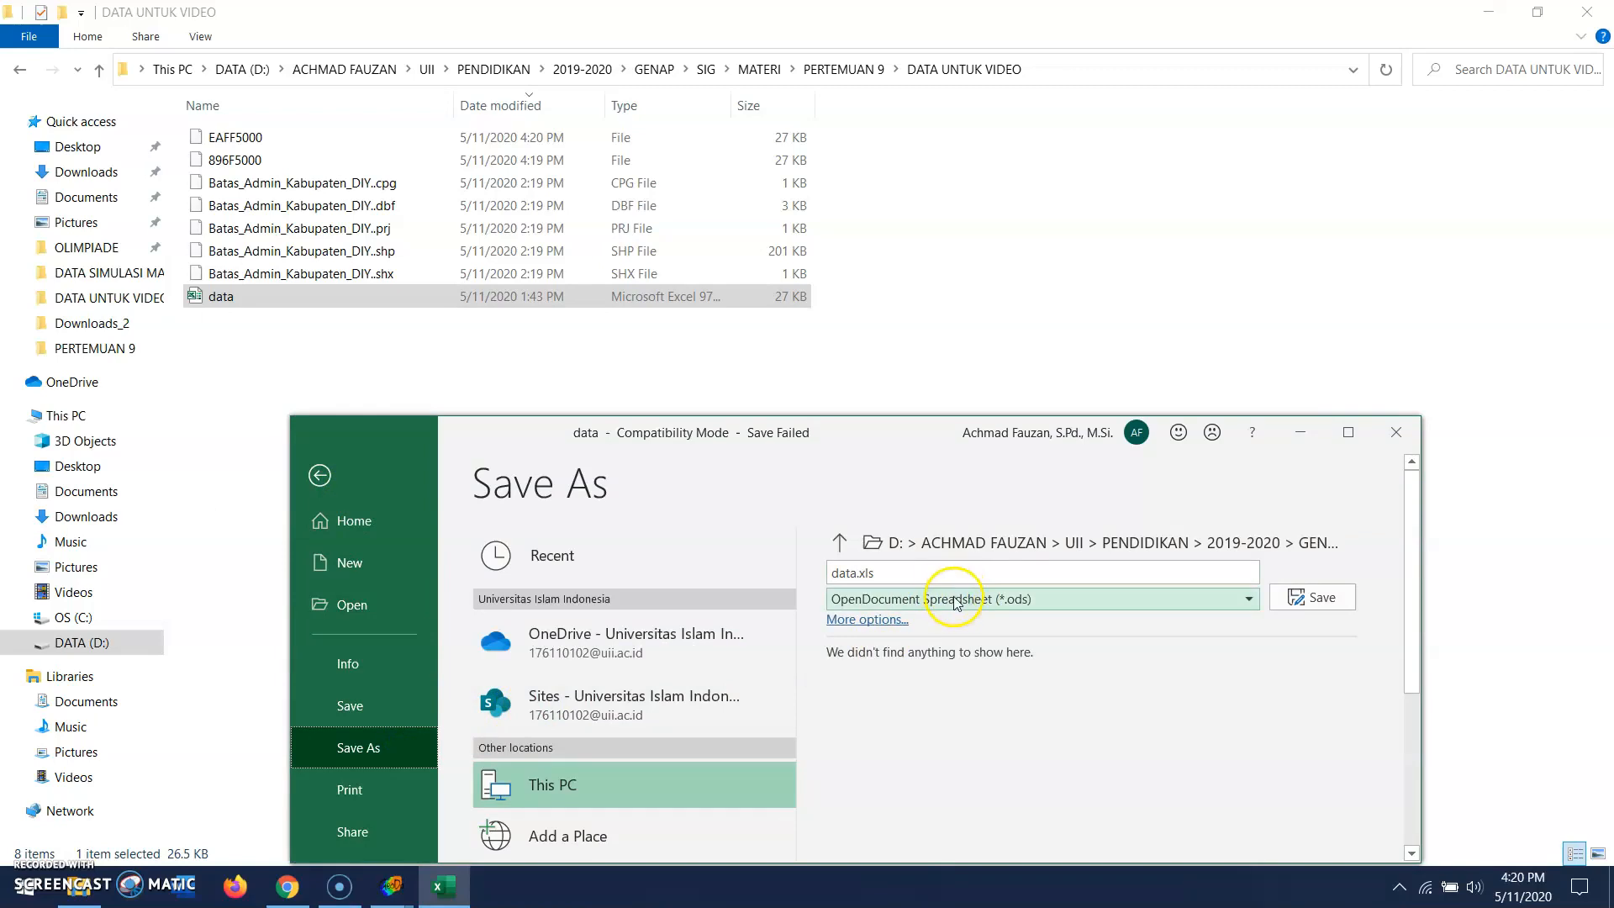
pyautogui.click(955, 603)
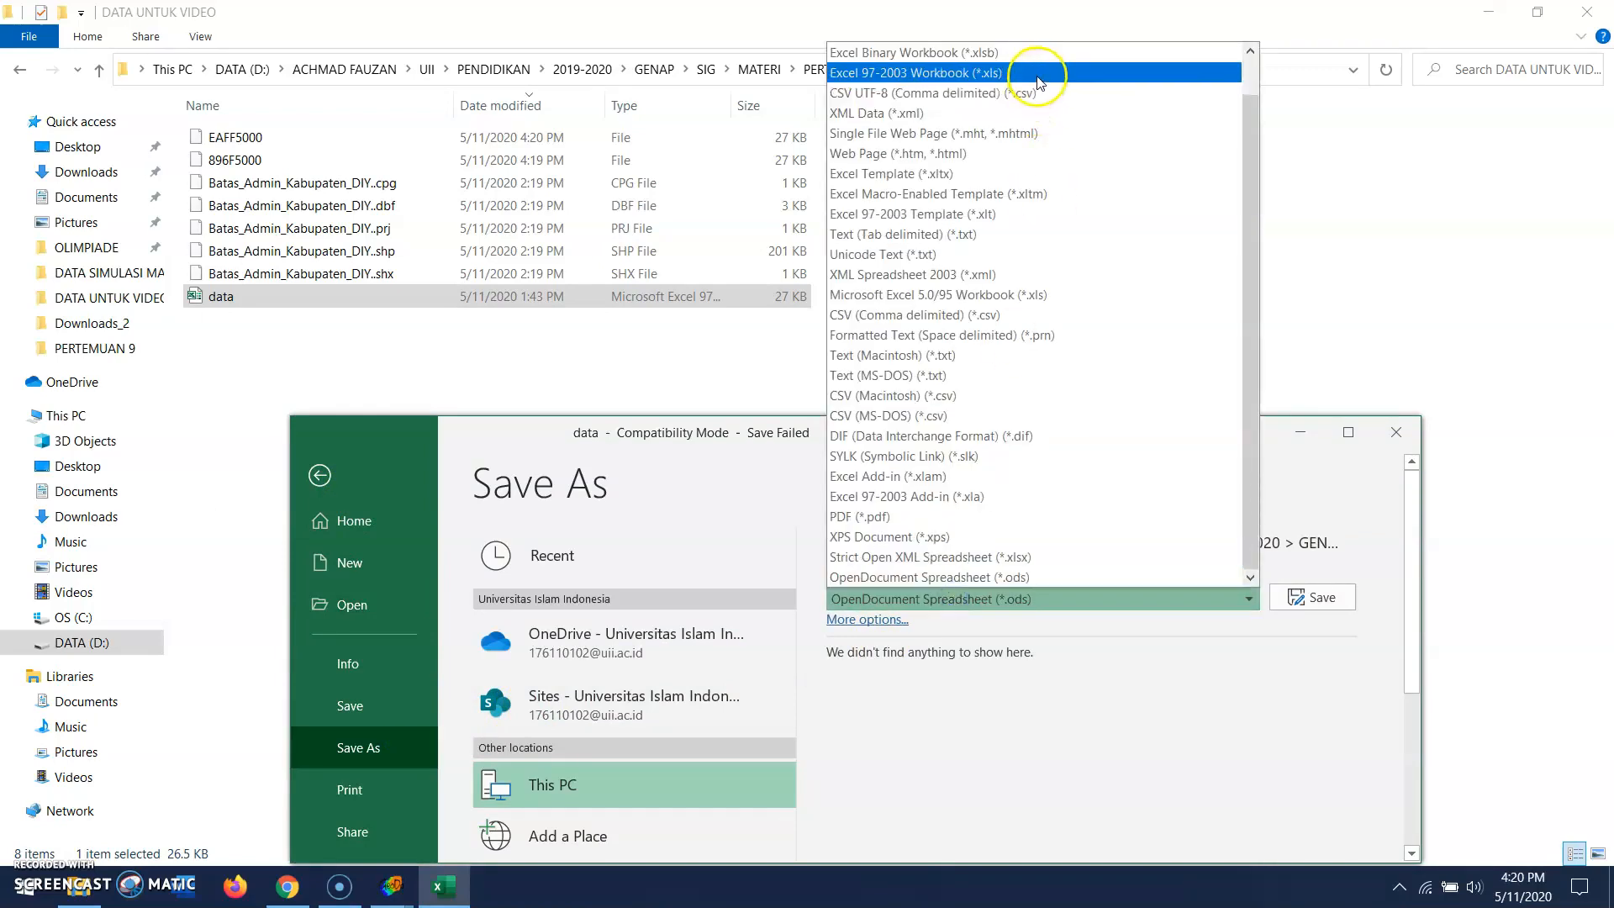
pyautogui.click(1039, 76)
pyautogui.click(919, 573)
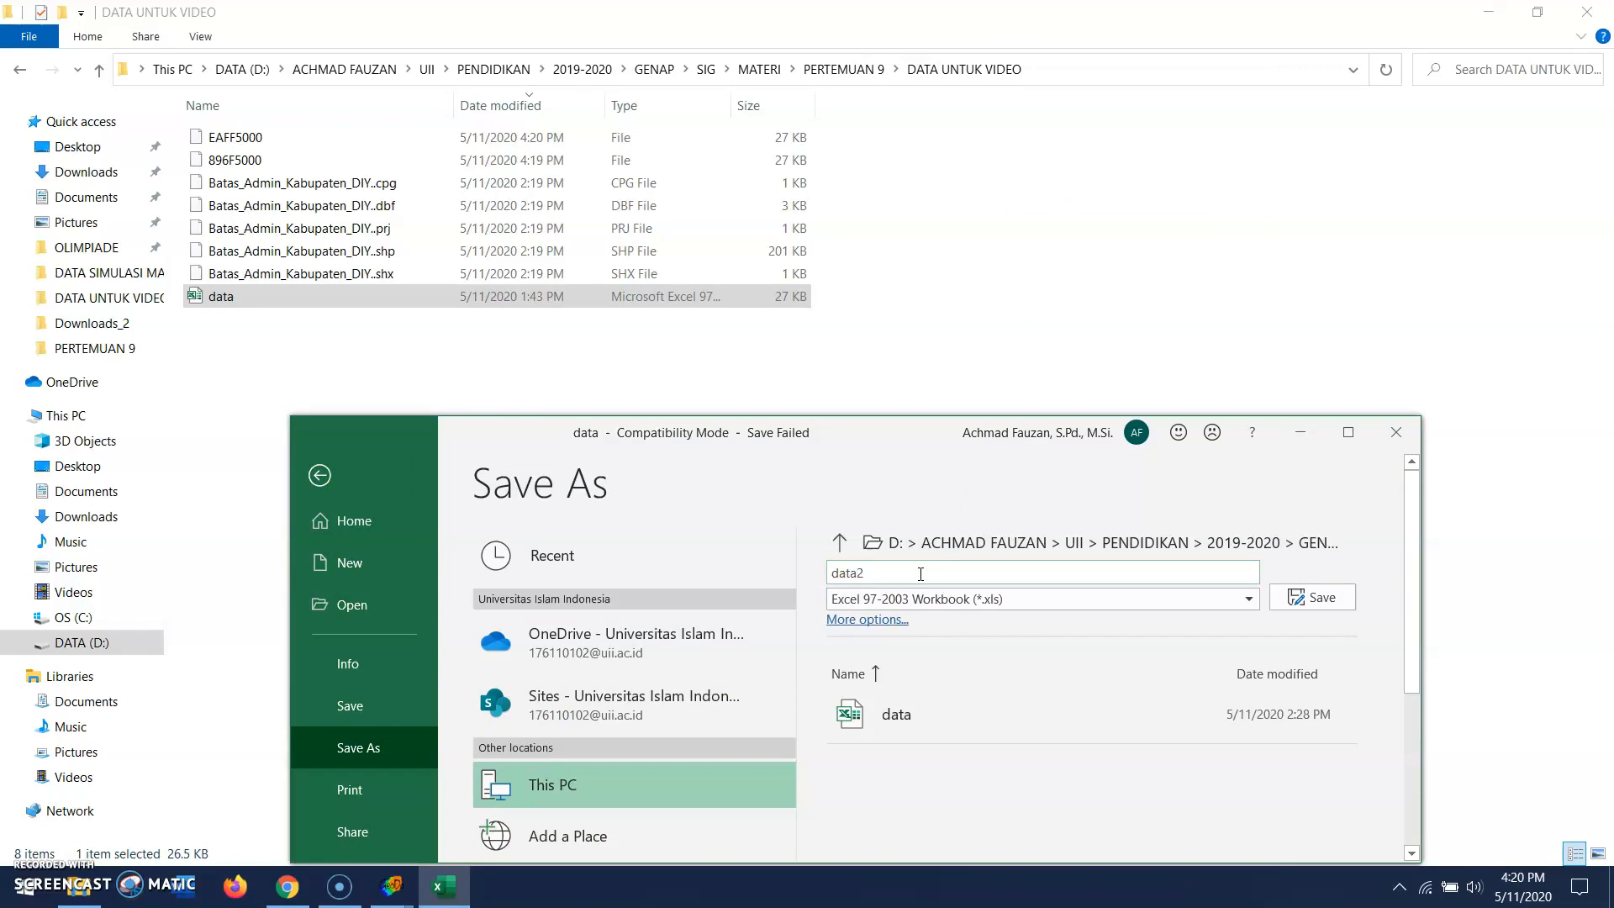
pyautogui.write('data2')
pyautogui.press('Return')
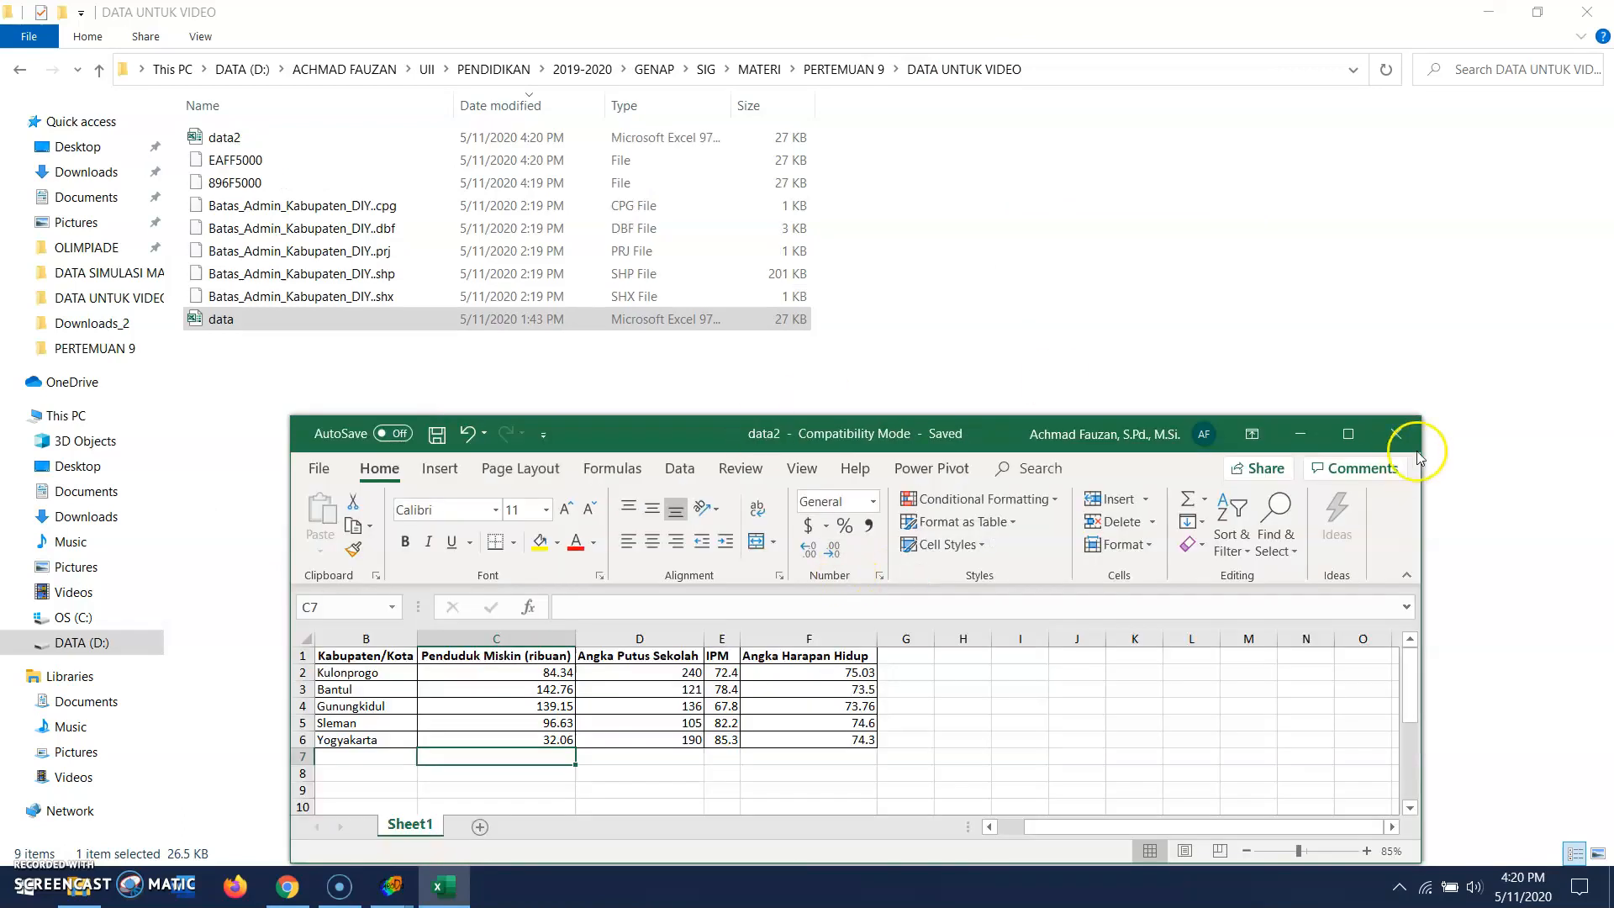
pyautogui.click(1414, 446)
# - Reopen the data2 workbook to check its regency names, and close it again
pyautogui.click(330, 134)
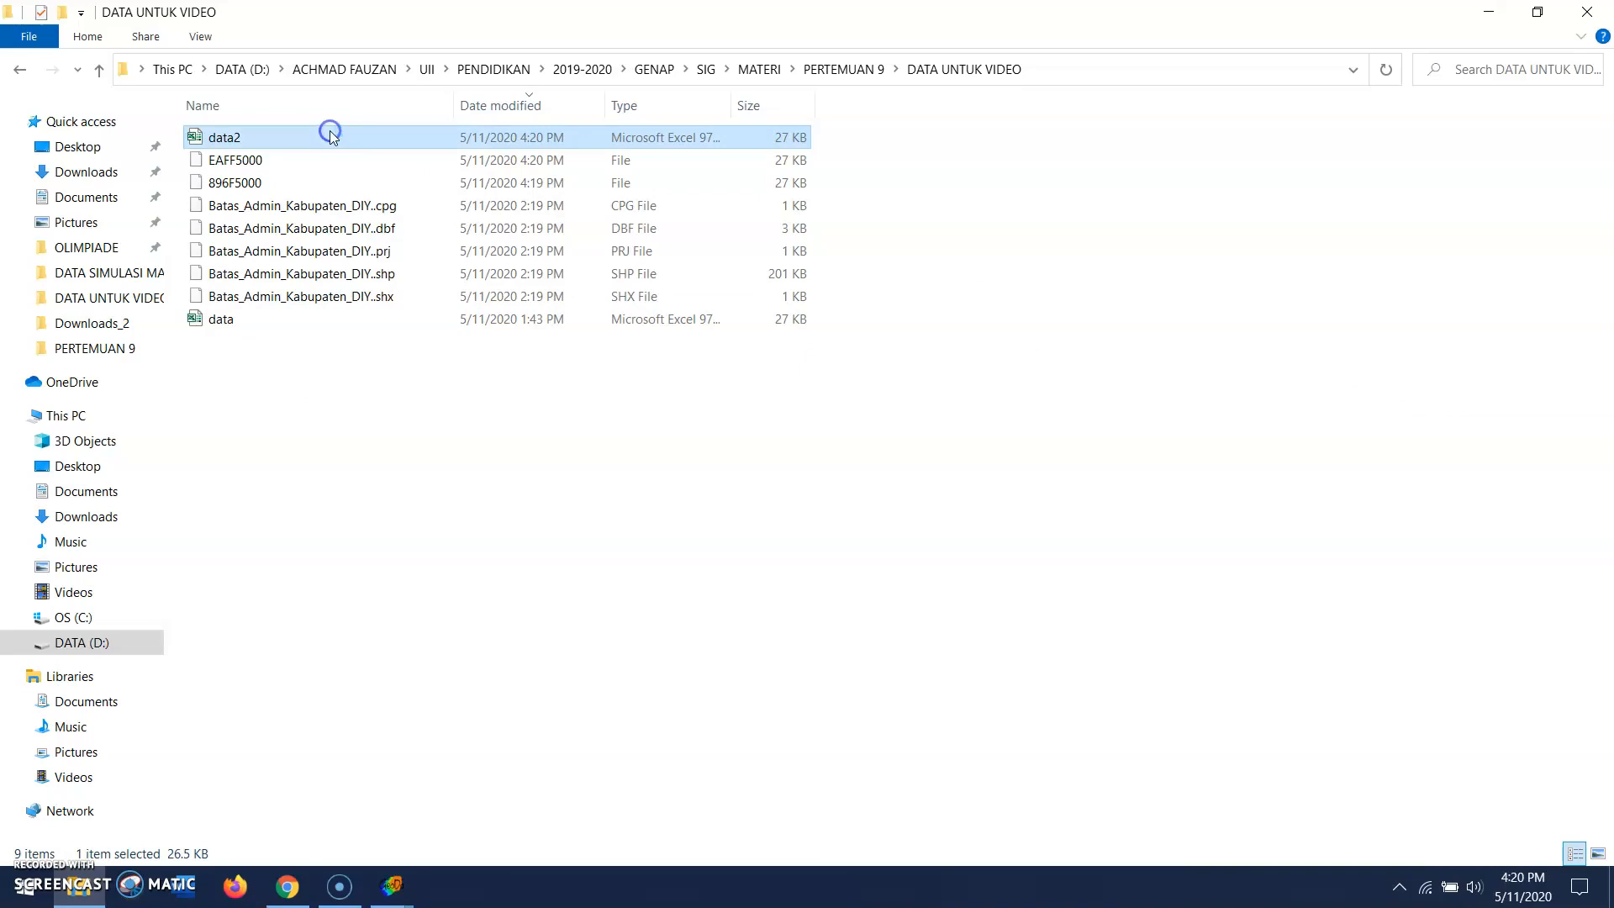
pyautogui.doubleClick(330, 134)
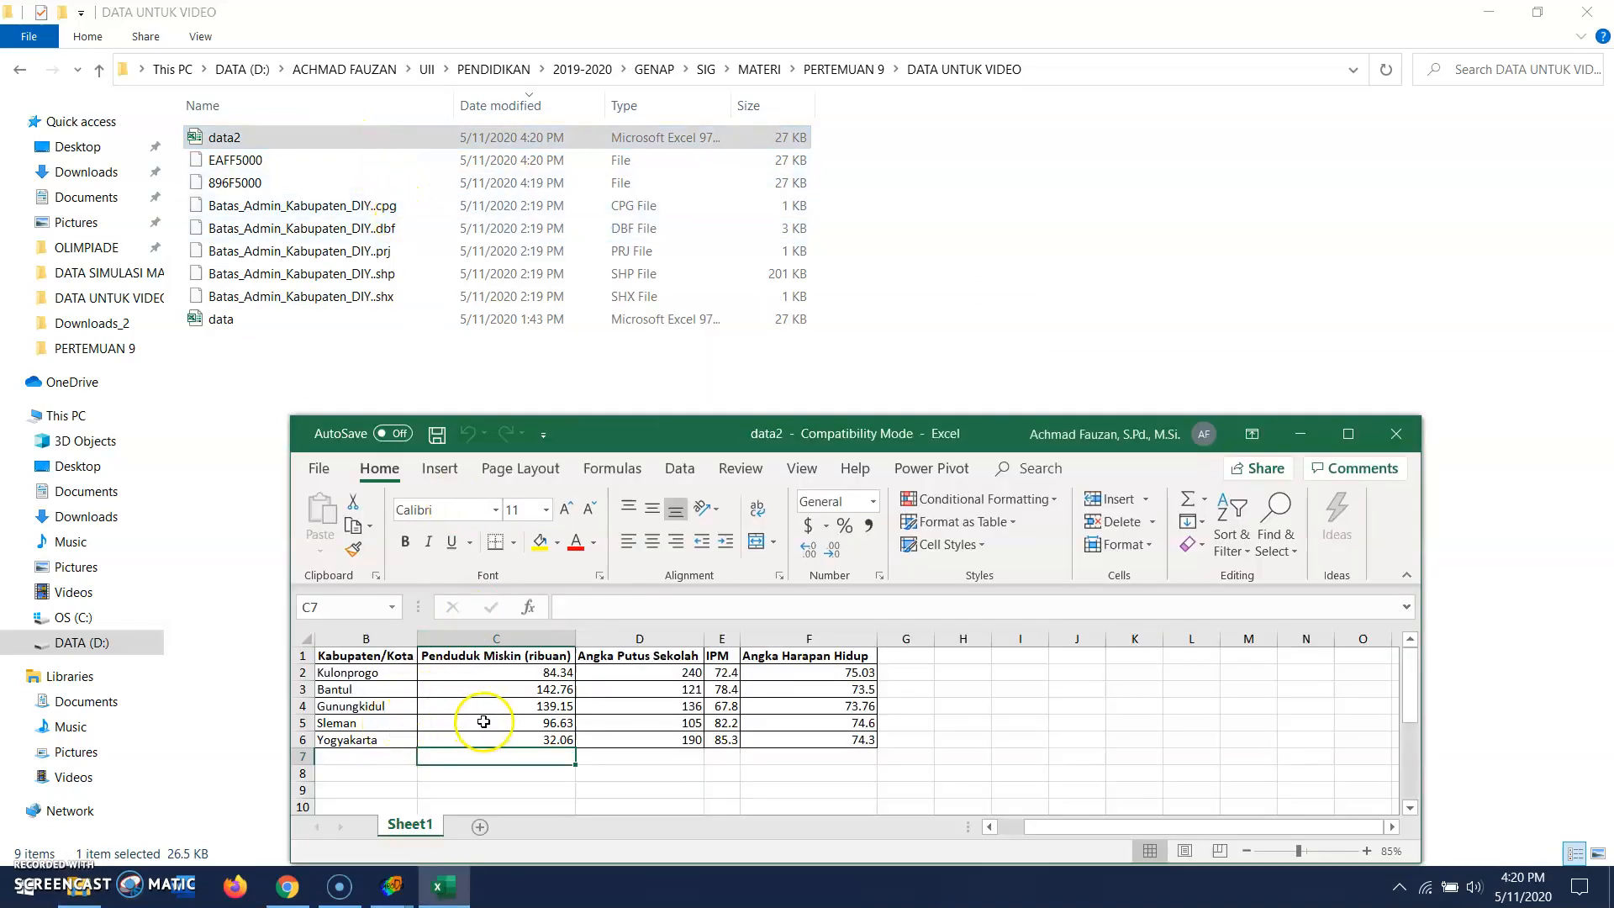
pyautogui.click(1396, 432)
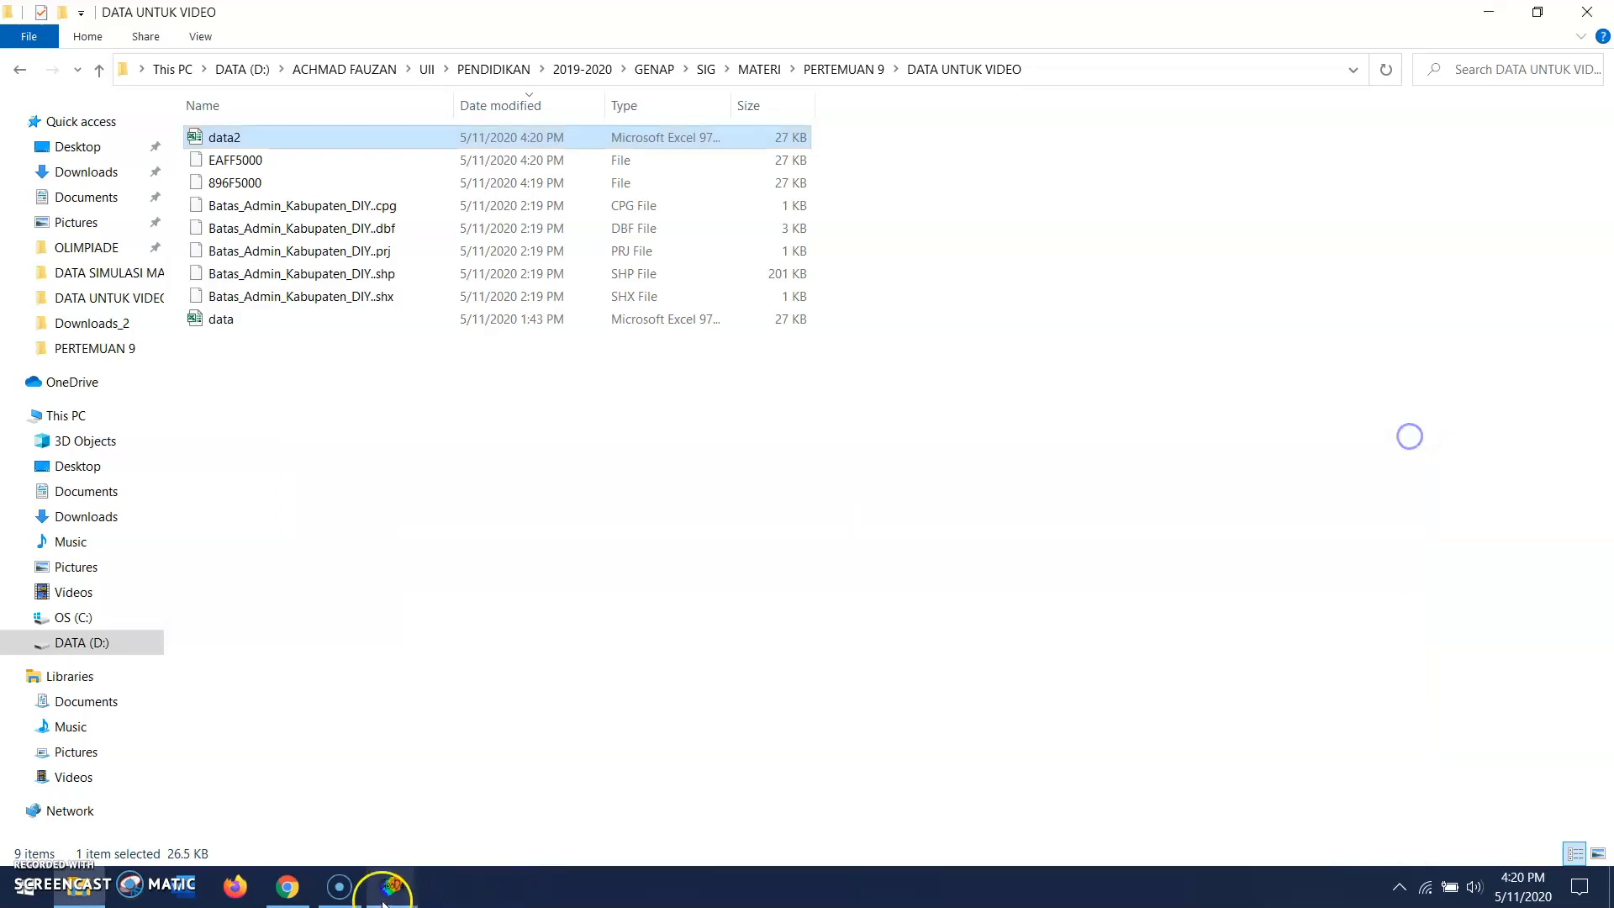
# - Return to GeoDa's Merge dialog and replace the data source with the MS Excel (*.xls) file data2
pyautogui.moveTo(385, 899)
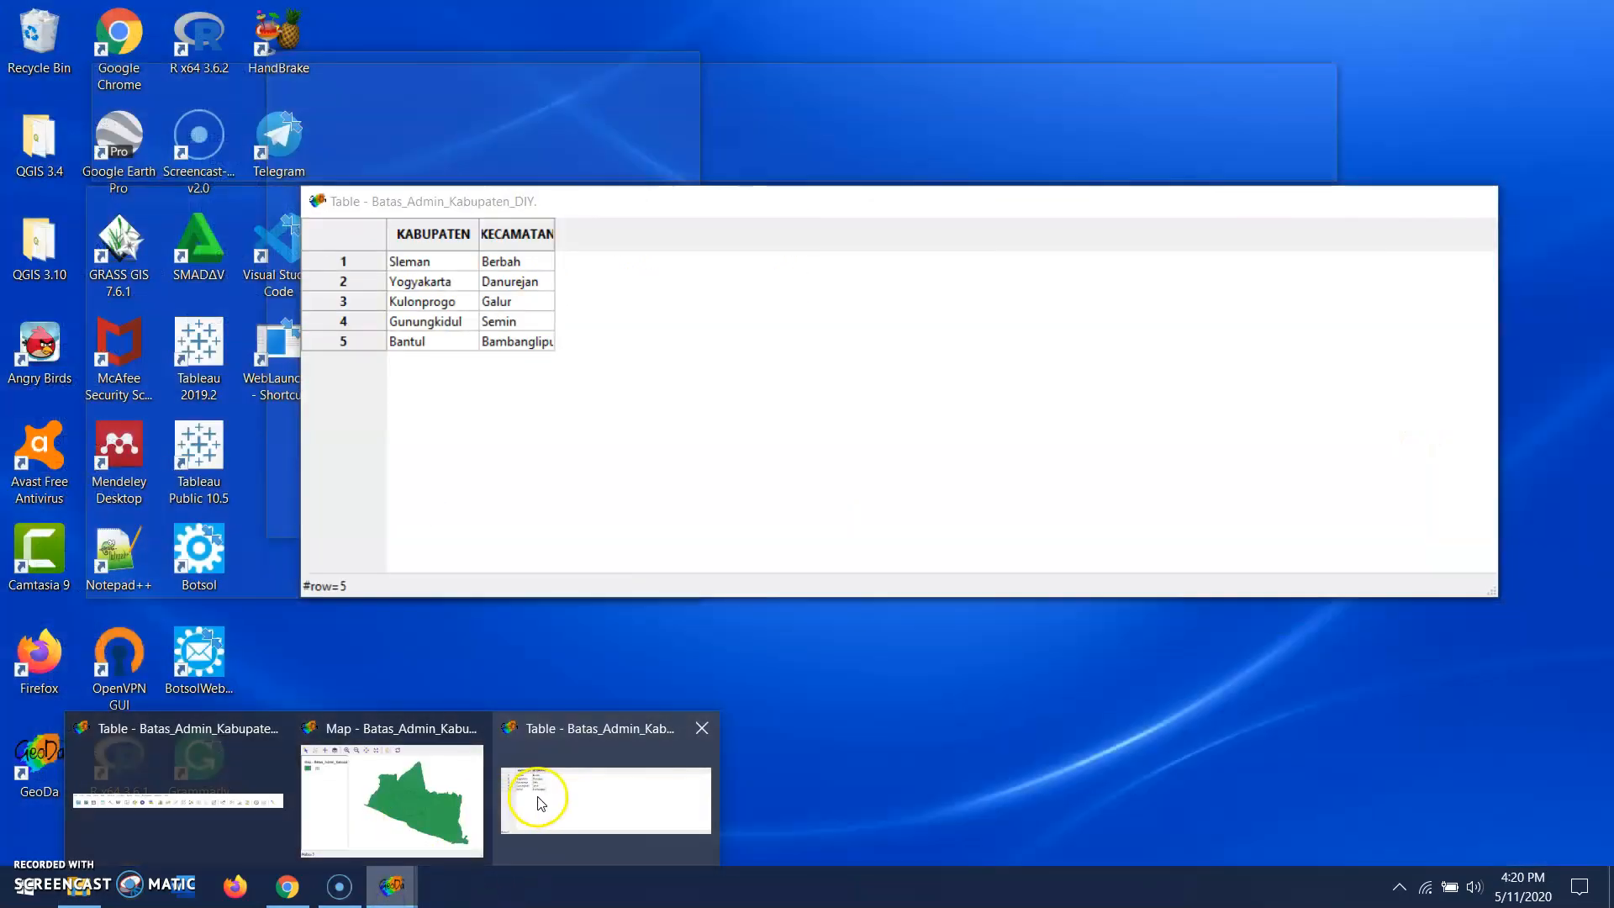
pyautogui.click(538, 803)
pyautogui.click(234, 799)
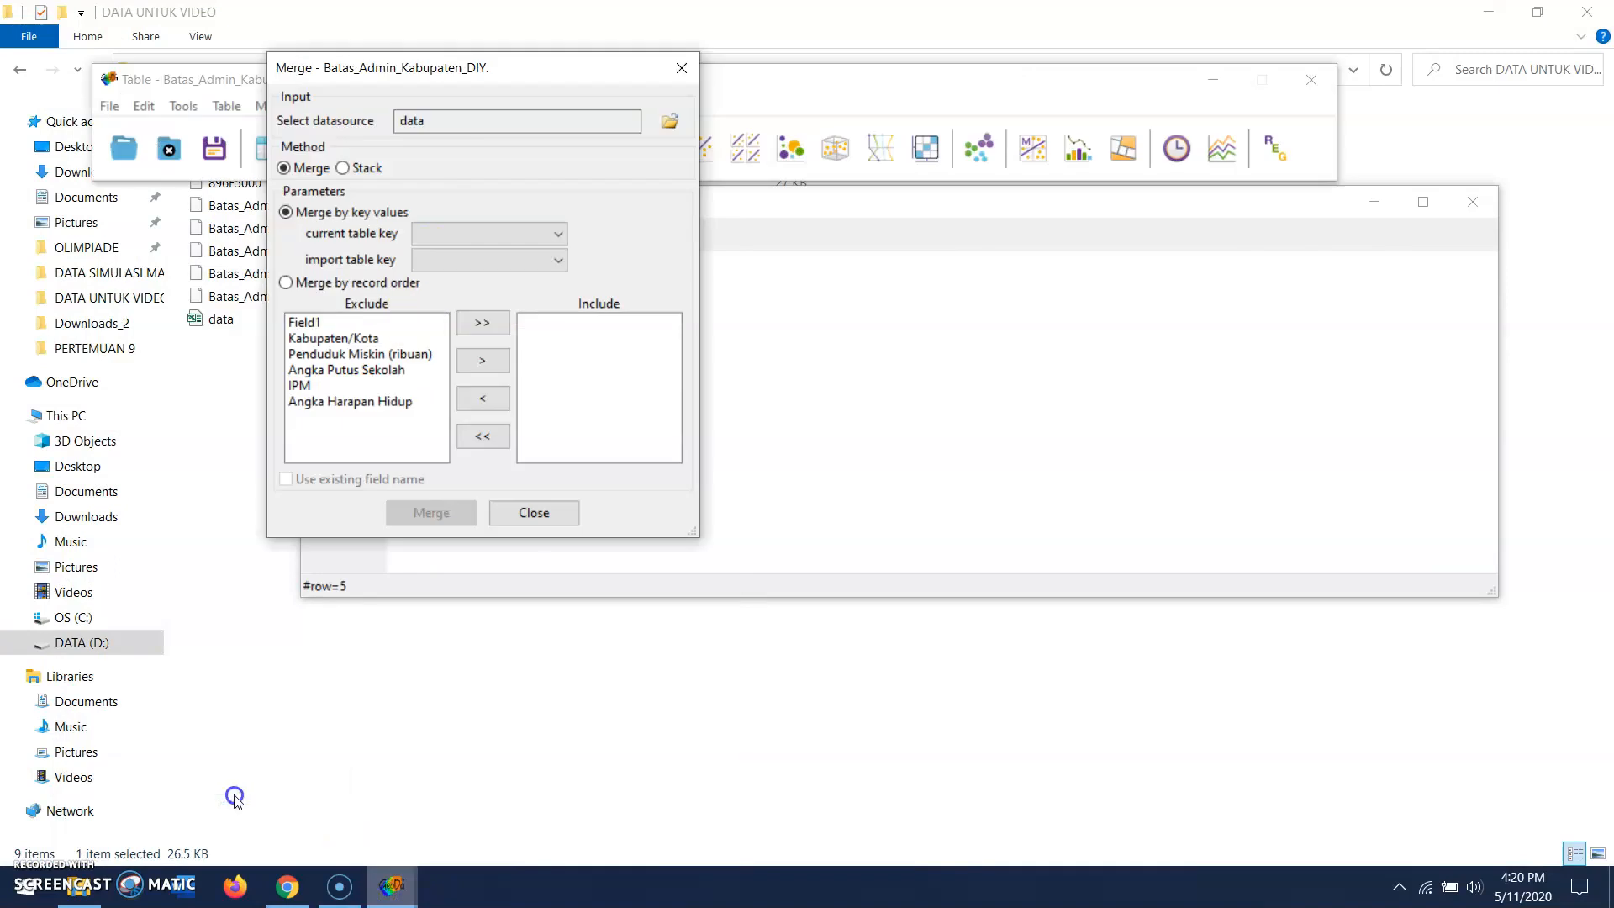
pyautogui.click(673, 121)
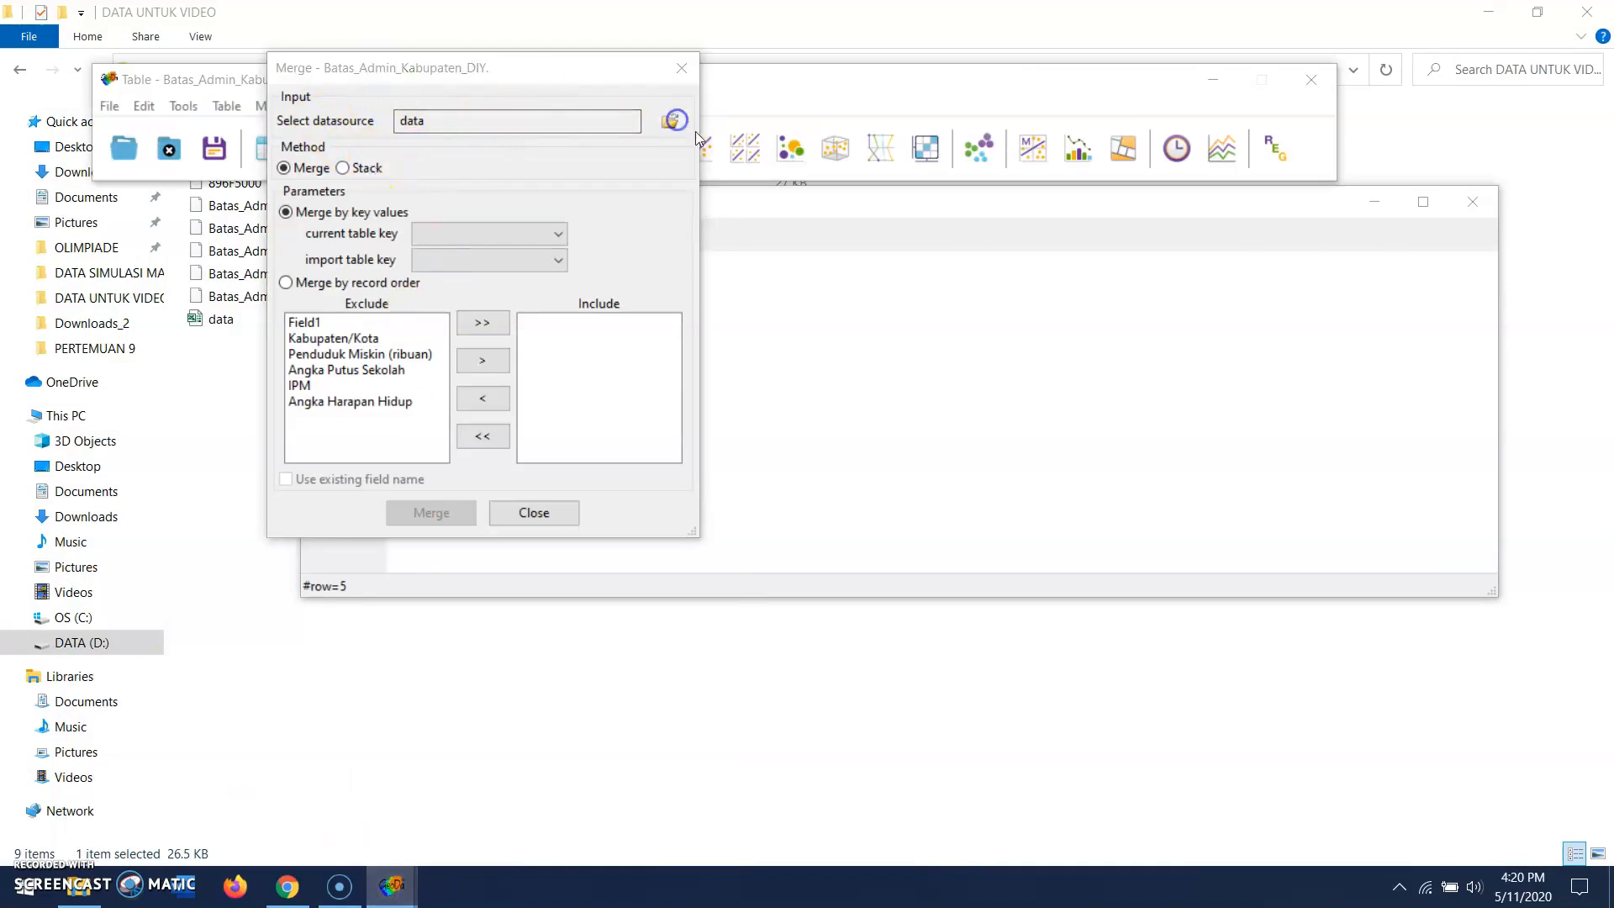
pyautogui.click(1196, 168)
pyautogui.click(1269, 184)
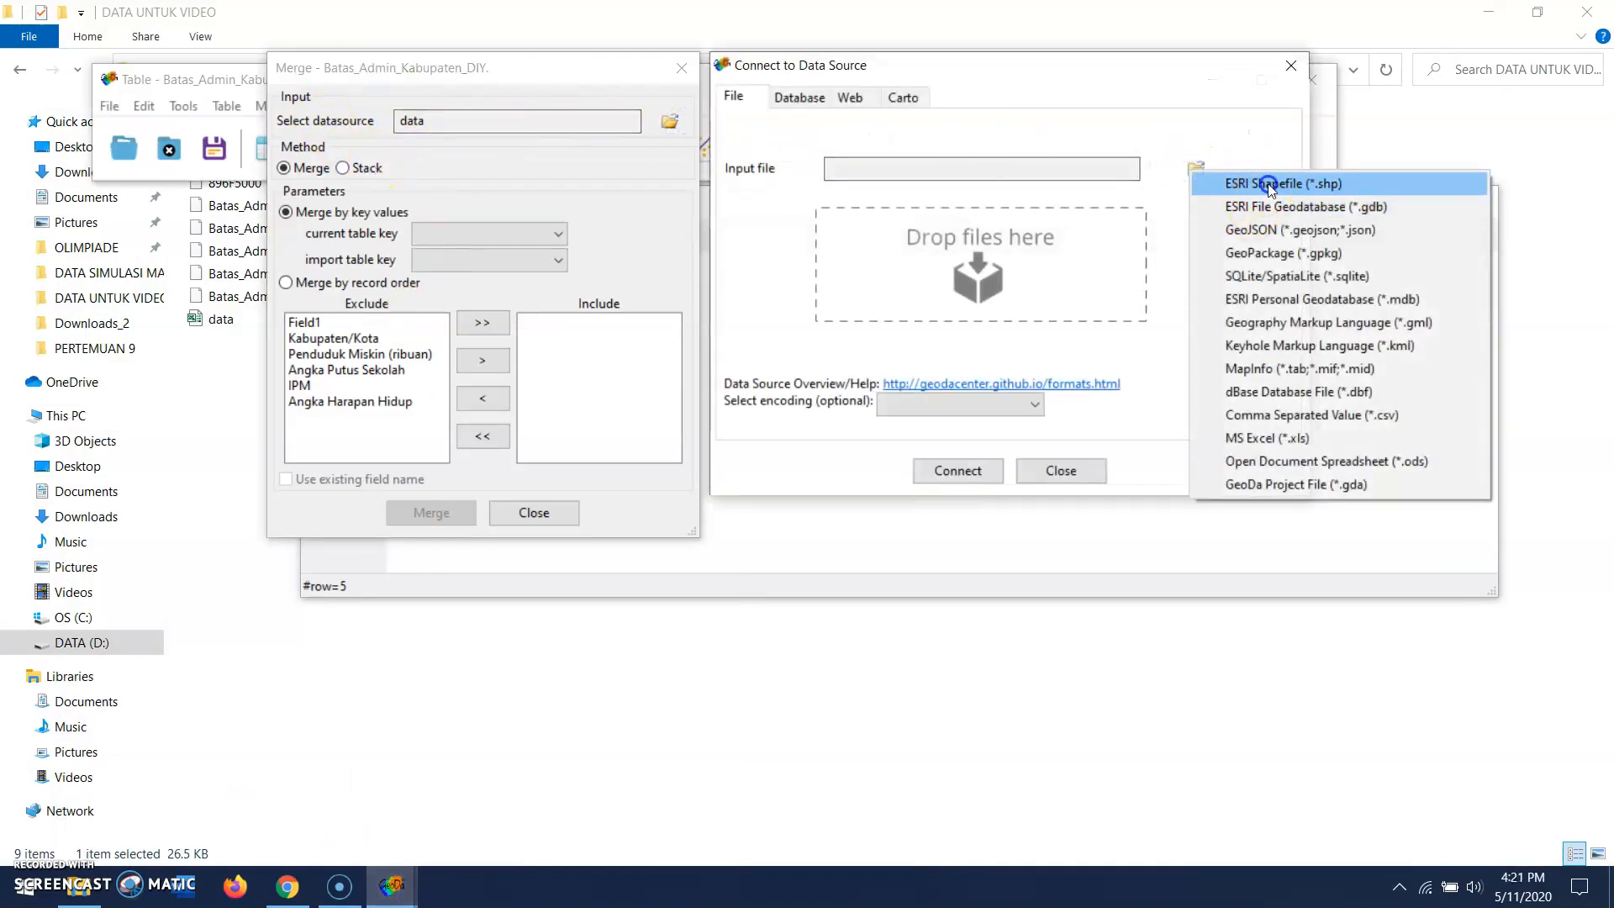
pyautogui.click(1269, 438)
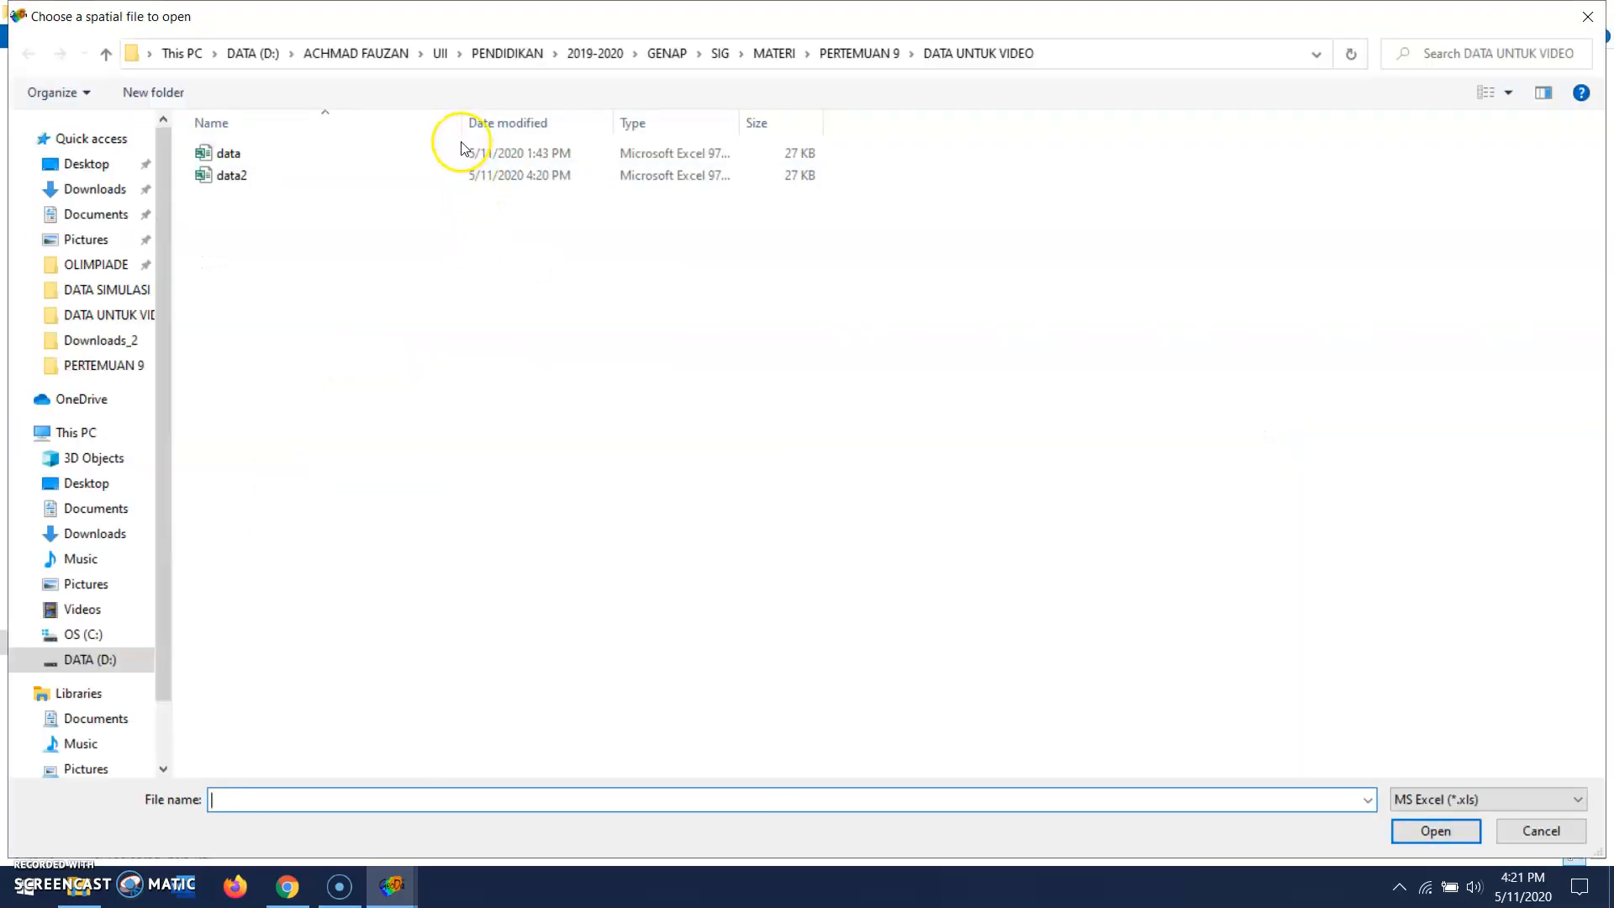
pyautogui.doubleClick(353, 175)
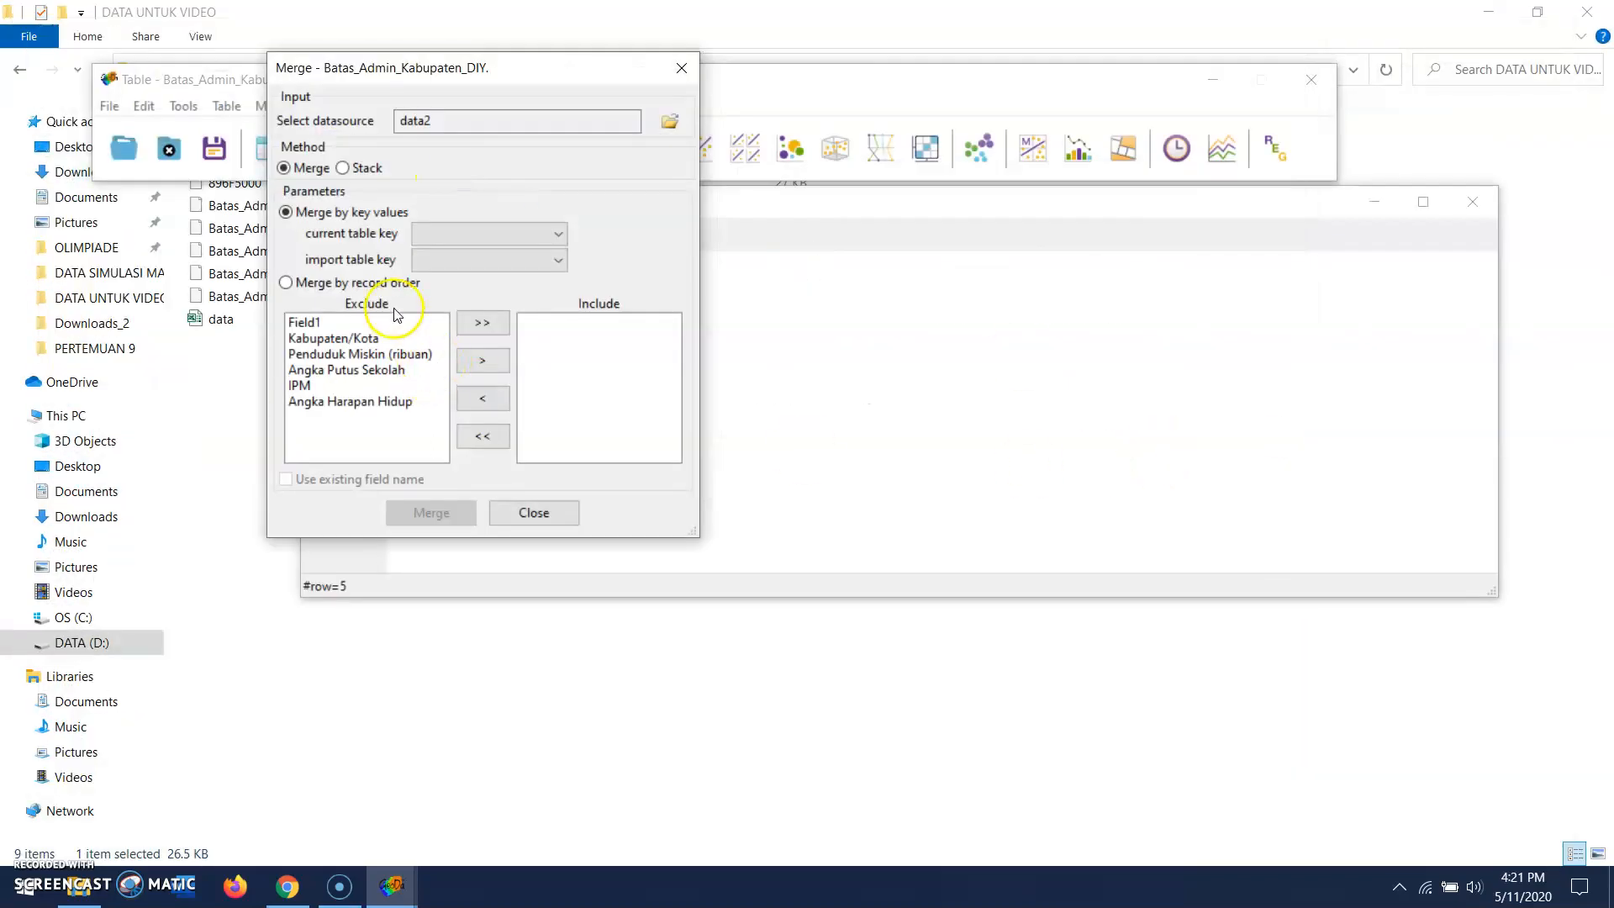
# - Set the merge keys to KABUPATEN for the current table and Kabupaten/Kota for the imported table
pyautogui.click(440, 234)
pyautogui.click(341, 892)
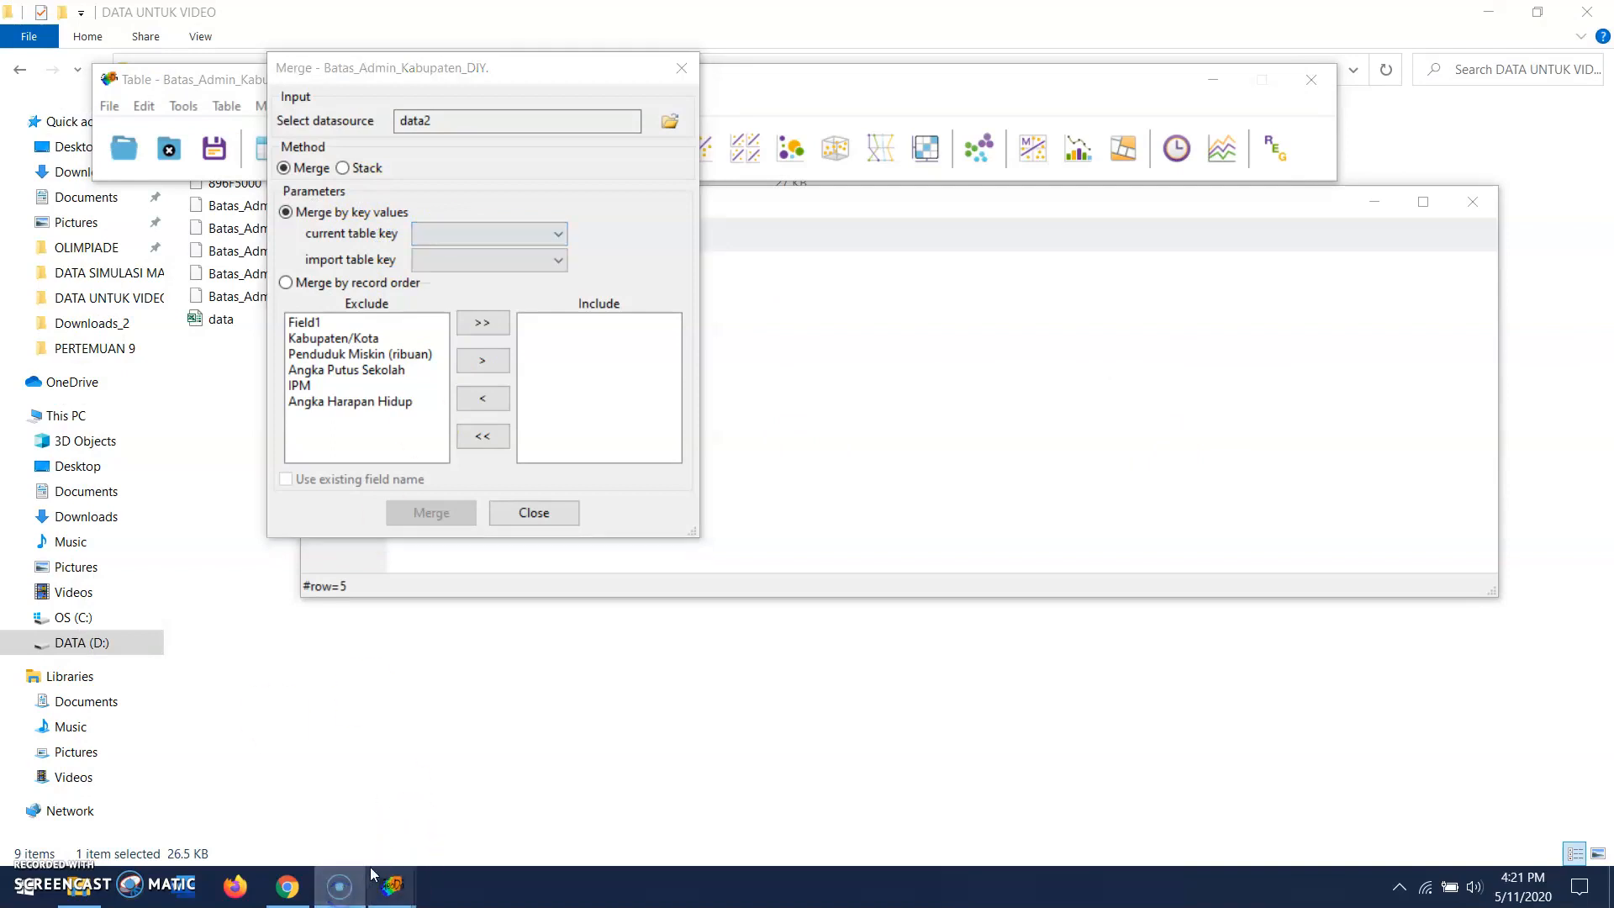
pyautogui.click(429, 241)
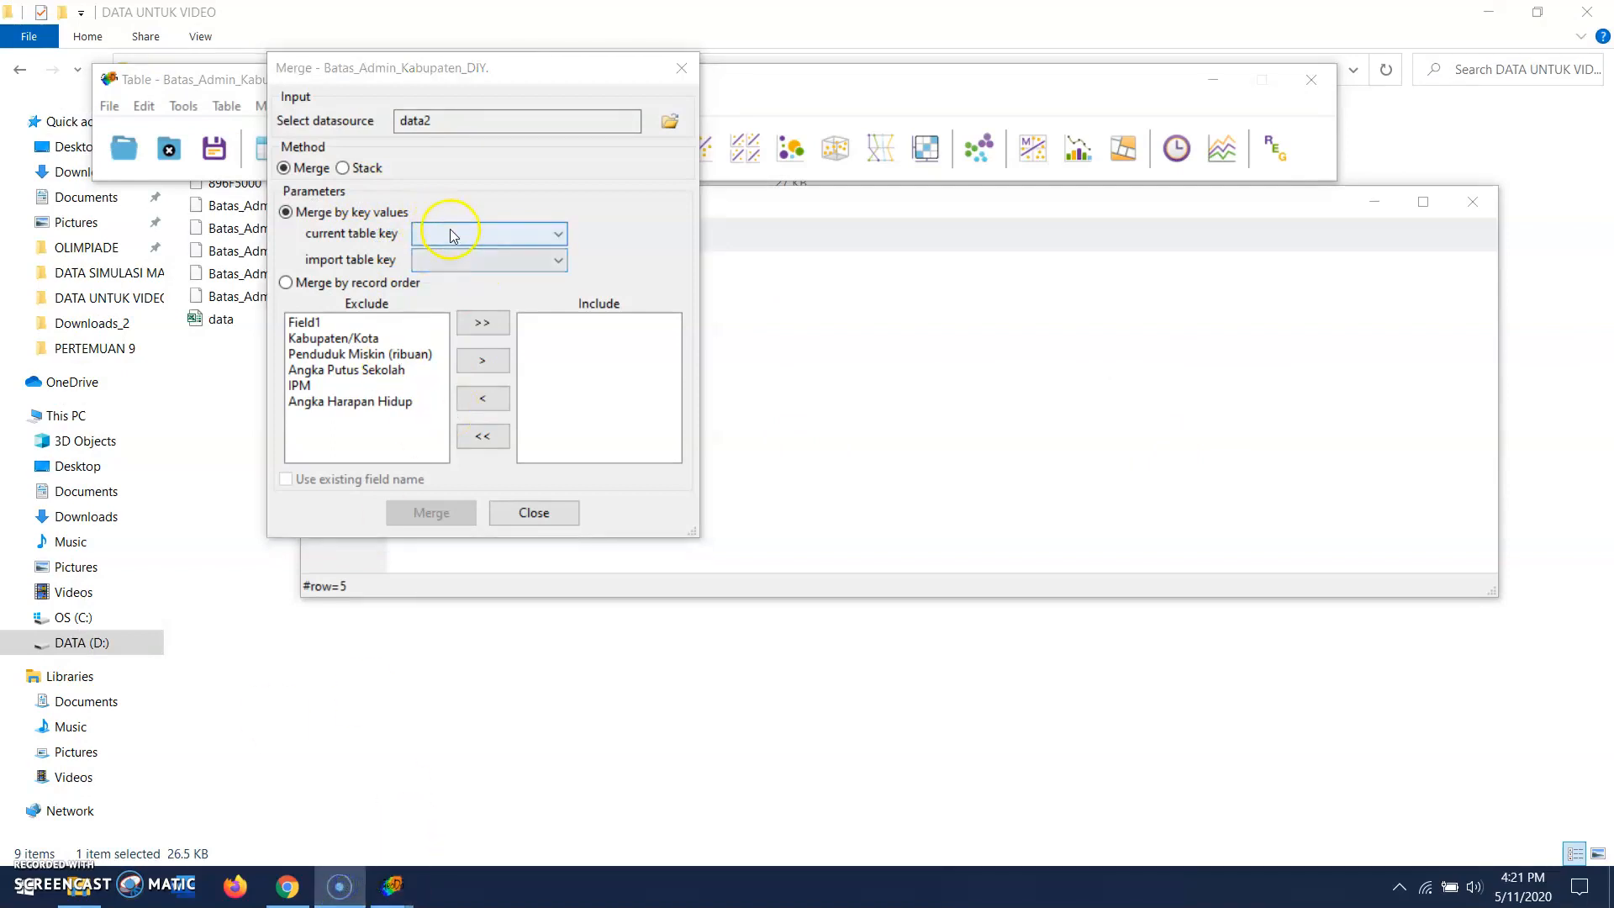
pyautogui.click(443, 239)
pyautogui.click(458, 251)
pyautogui.click(424, 265)
pyautogui.click(446, 294)
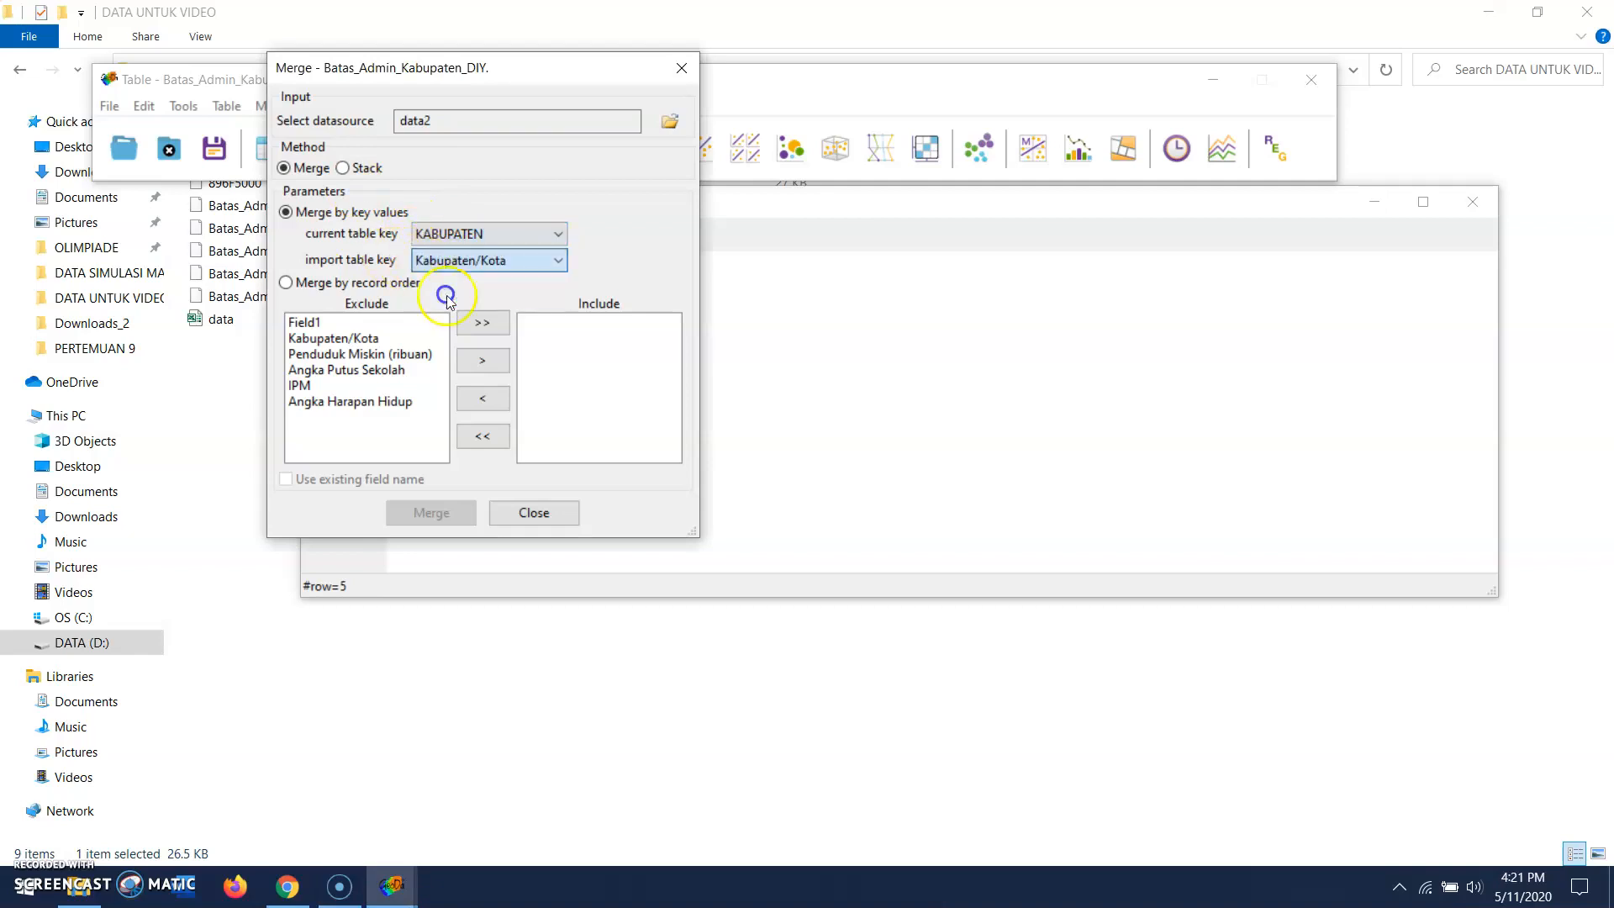
# - Include the fields Penduduk Miskin (ribuan), Angka Putus Sekolah, IPM and Angka Harapan Hidup in the merge
pyautogui.click(387, 356)
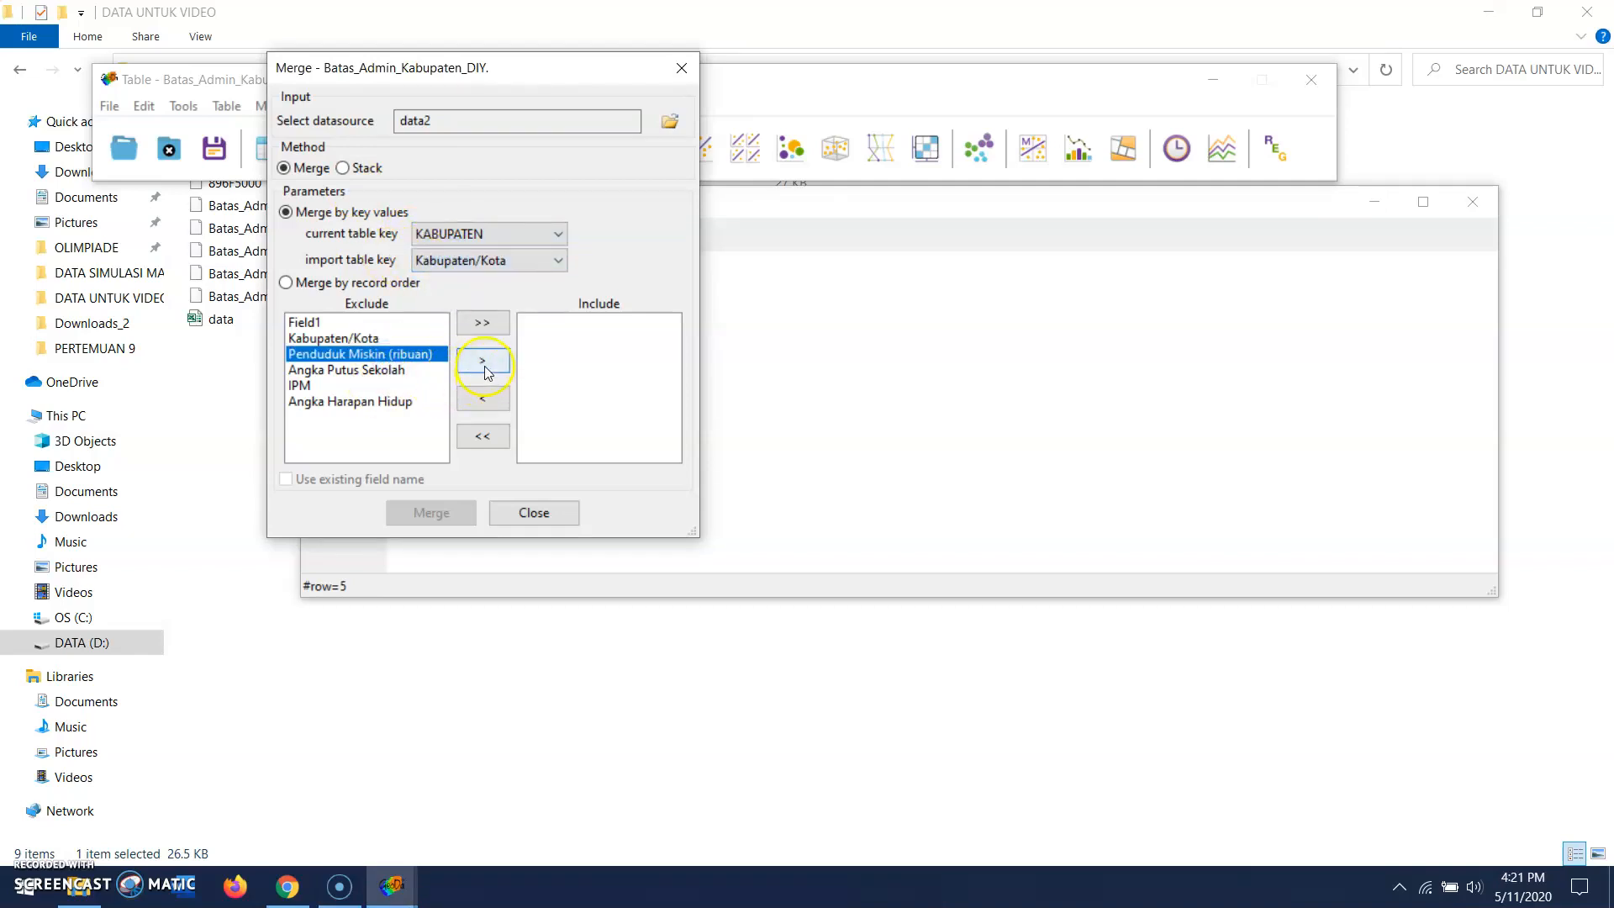
pyautogui.click(485, 361)
pyautogui.click(397, 355)
pyautogui.click(482, 361)
pyautogui.click(397, 354)
pyautogui.click(482, 362)
pyautogui.click(432, 356)
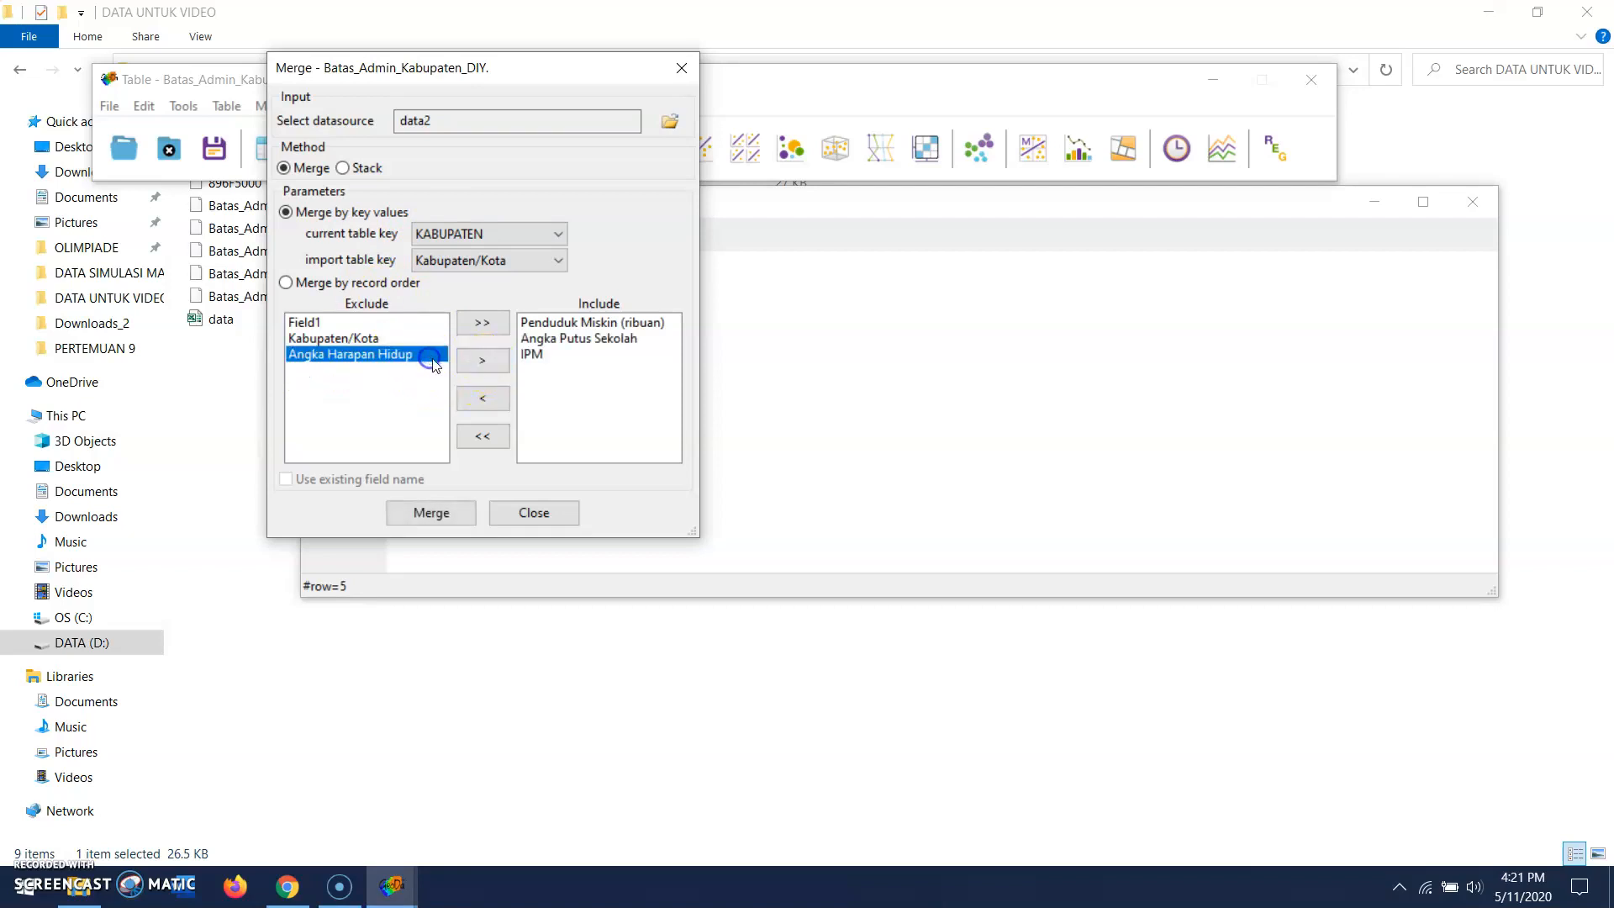
pyautogui.click(483, 362)
# - Run the merge, renaming the invalid fields Angka Harapan Hidup to AHP, Angka Putus Sekolah to APS and Penduduk Miskin (ribuan) to miskin
pyautogui.click(427, 509)
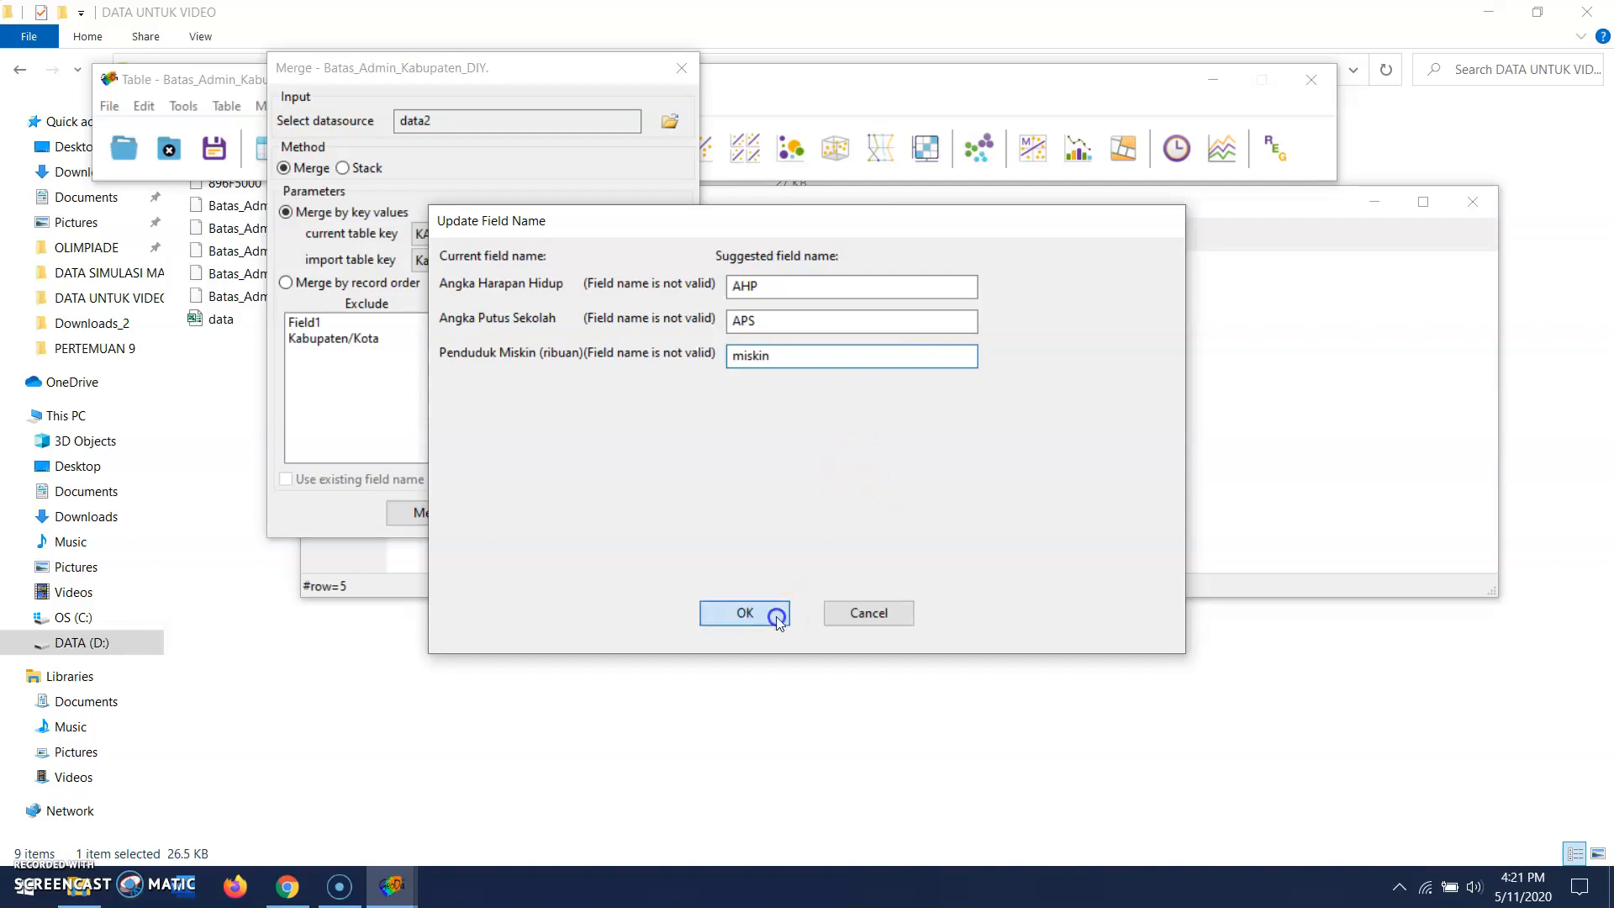
pyautogui.click(745, 613)
pyautogui.click(620, 308)
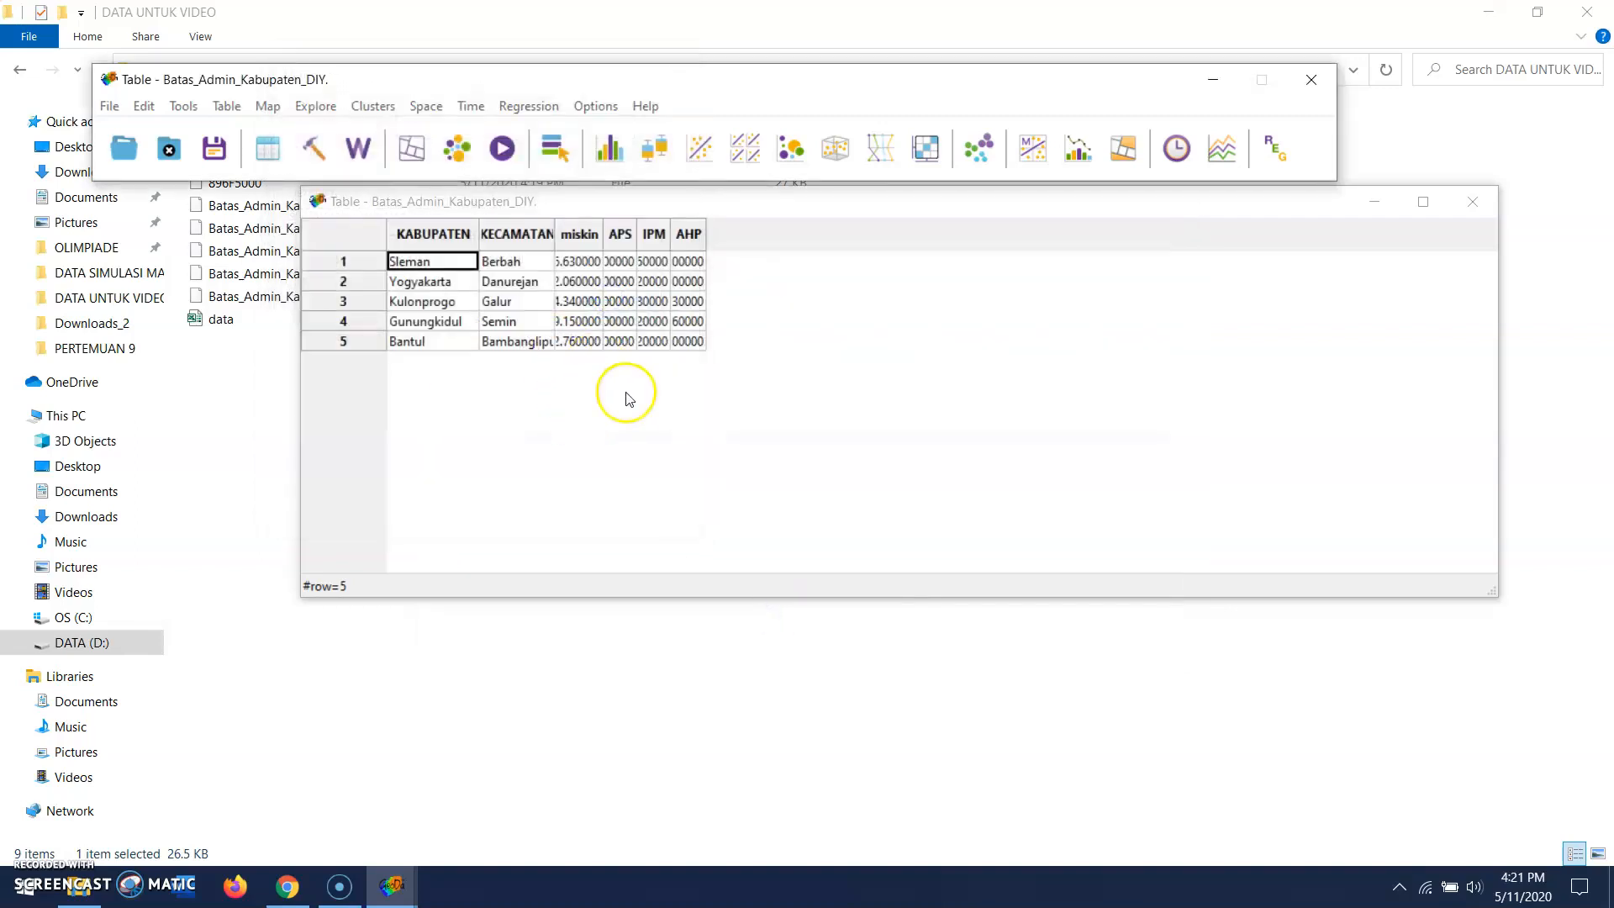
# - Widen the miskin, APS, IPM and AHP columns of the table so their full values can be read
pyautogui.moveTo(706, 234); pyautogui.dragTo(822, 236)
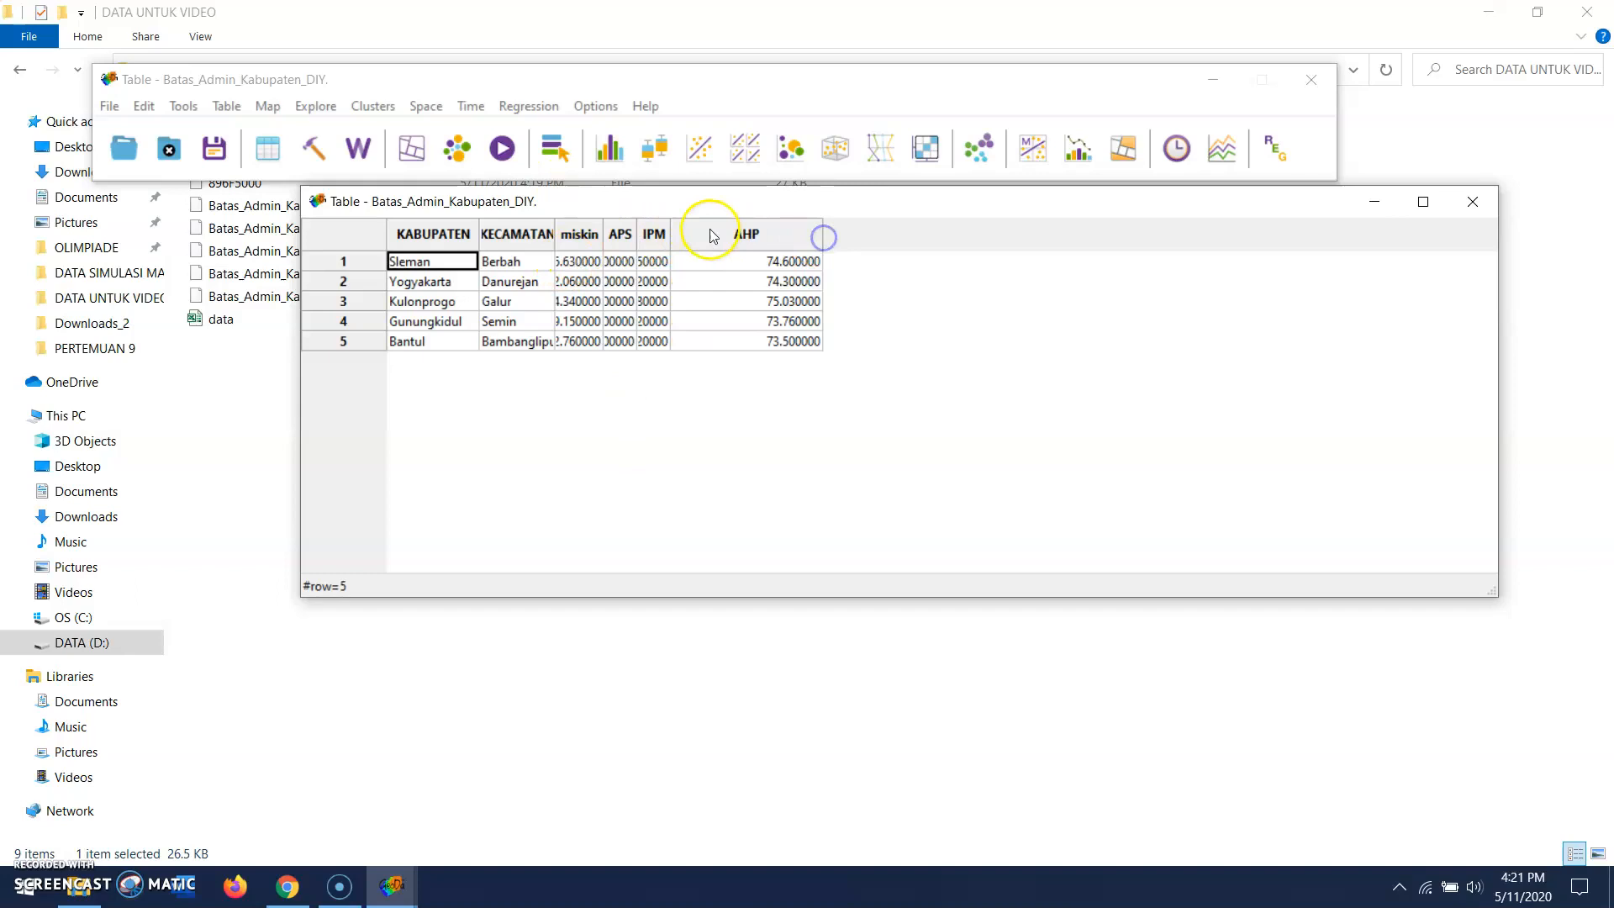
pyautogui.moveTo(671, 236); pyautogui.dragTo(757, 239)
pyautogui.moveTo(638, 231)
pyautogui.mouseDown()
pyautogui.moveTo(695, 237)
pyautogui.moveTo(623, 235)
pyautogui.mouseUp()
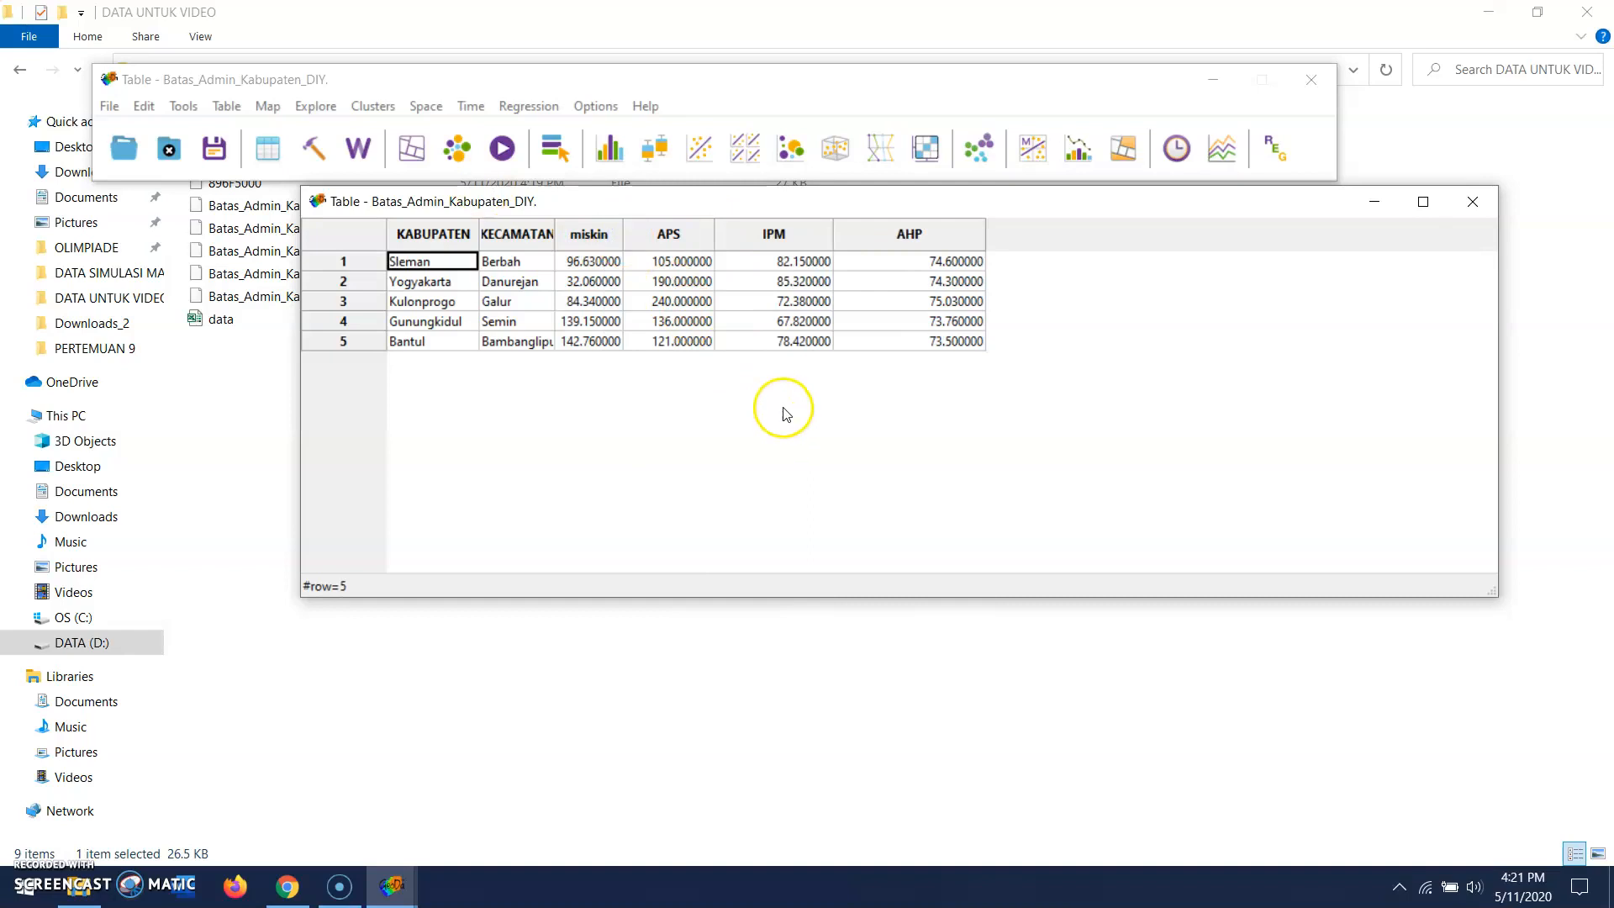
# - Open the variable properties of the merged table and widen the window to show the maximum possible column
pyautogui.rightClick(660, 302)
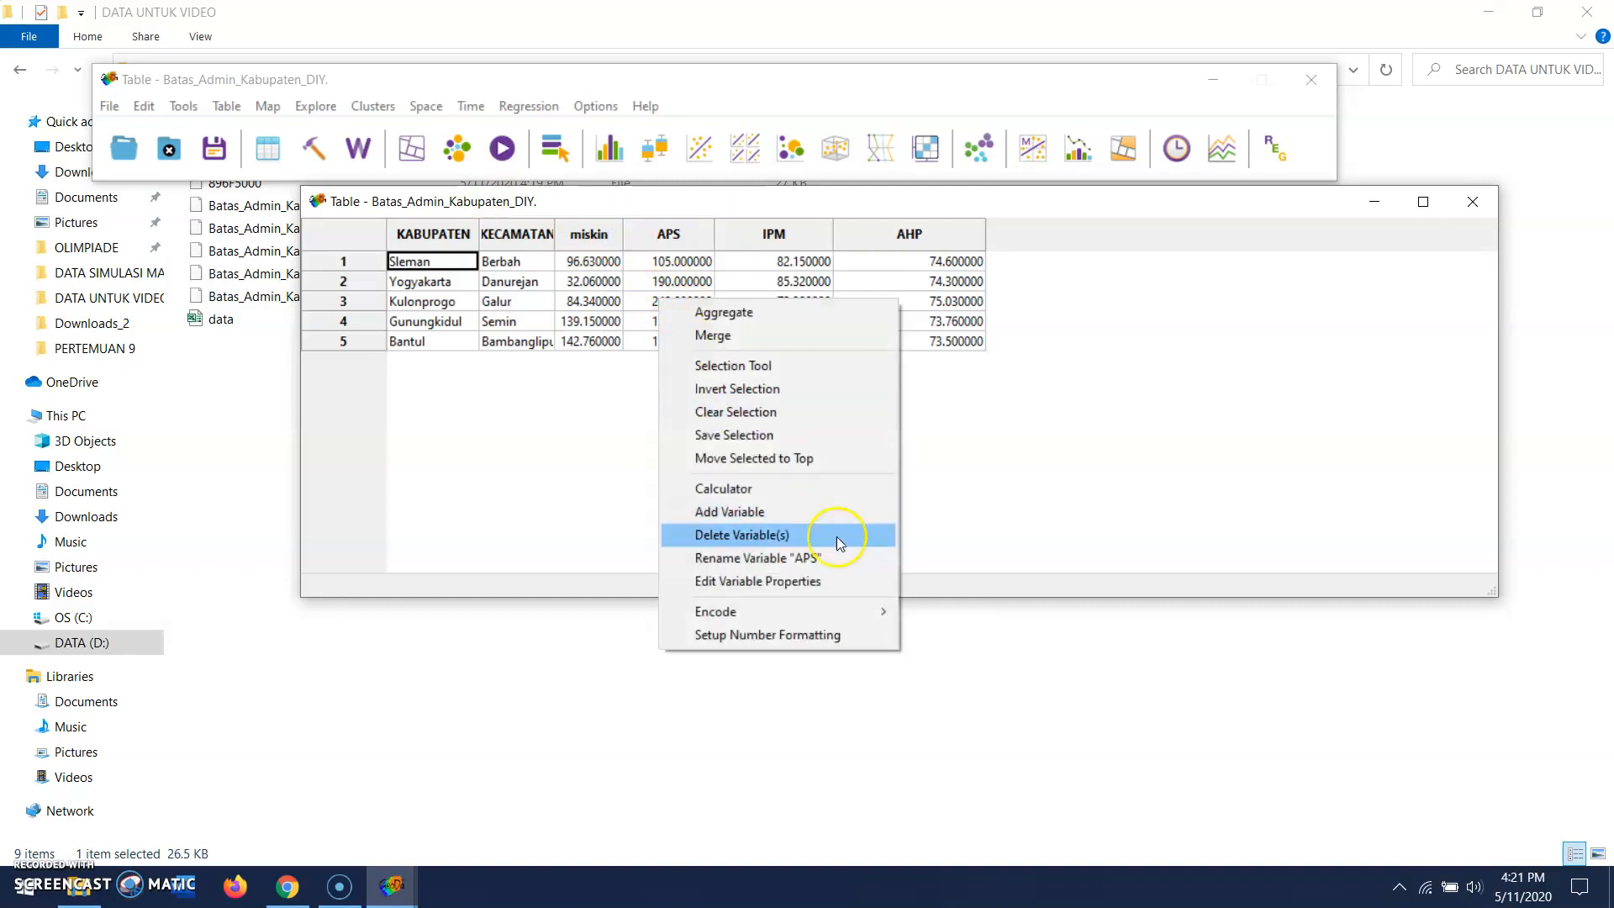
pyautogui.click(838, 581)
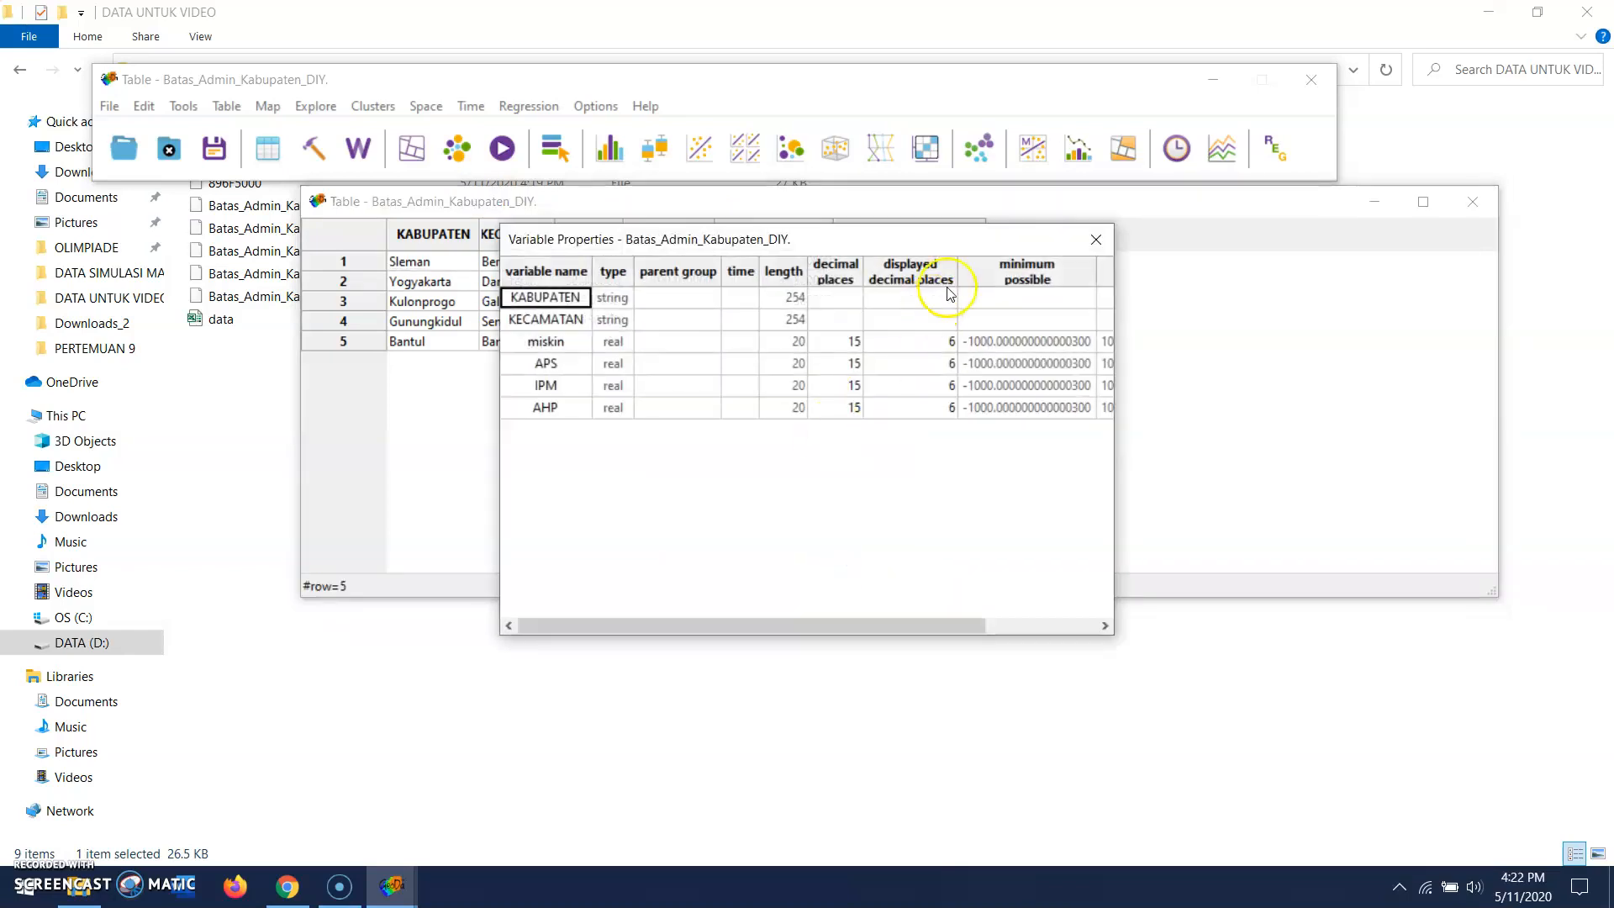
pyautogui.moveTo(1114, 465); pyautogui.dragTo(1493, 484)
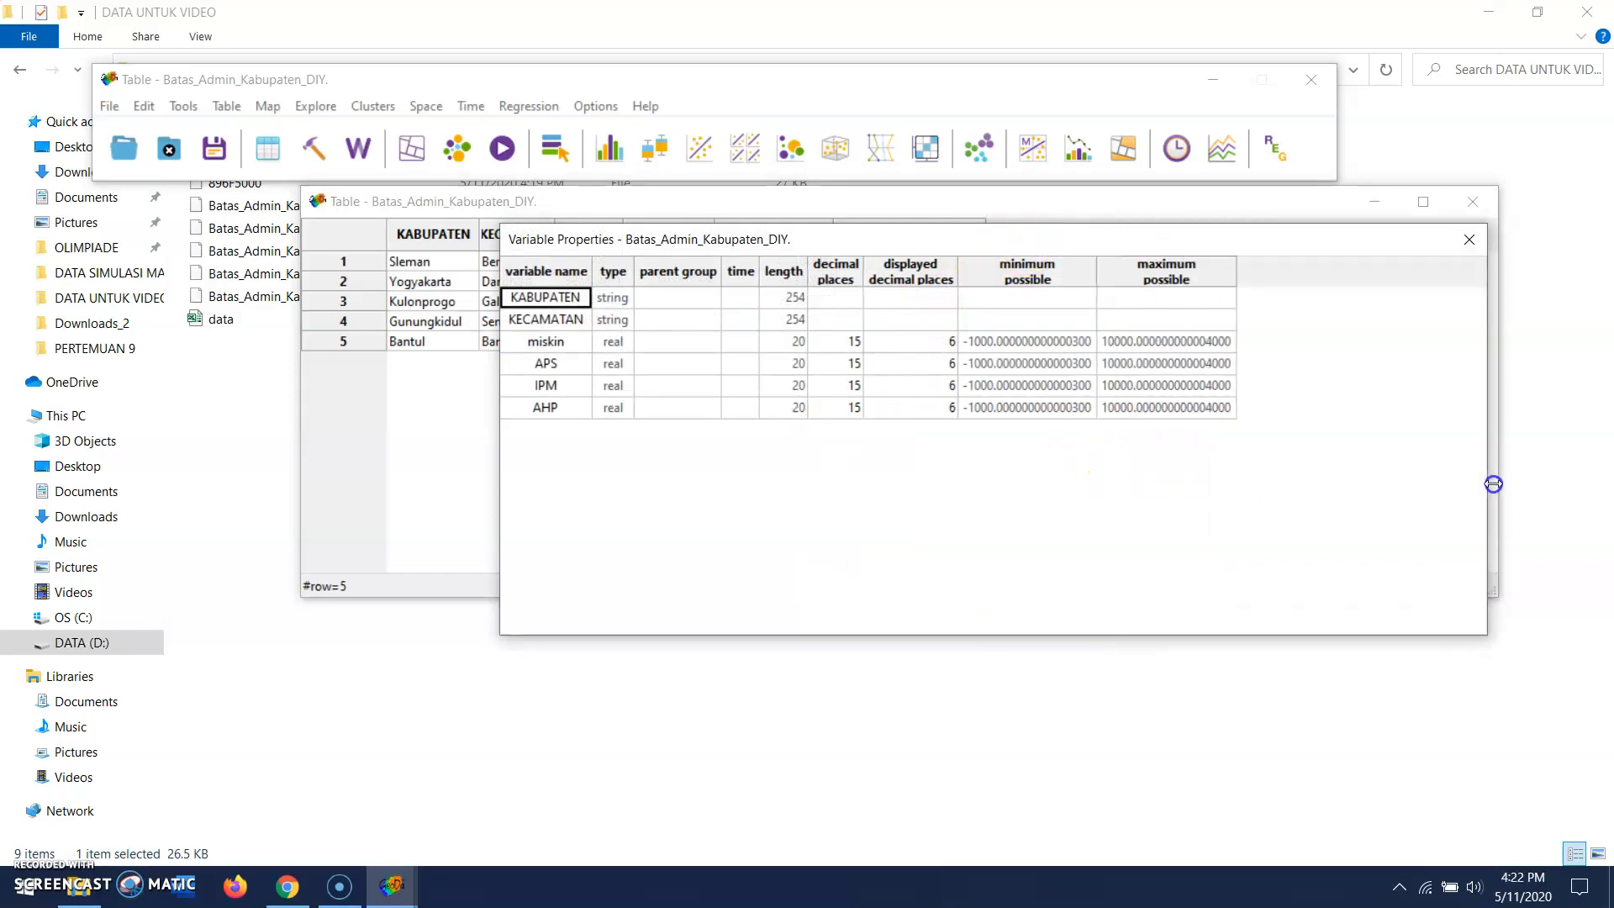
# - Check the data type options available for the miskin variable, keeping it as real
pyautogui.click(612, 346)
pyautogui.click(620, 345)
pyautogui.click(621, 344)
pyautogui.click(620, 344)
pyautogui.click(621, 345)
pyautogui.click(786, 489)
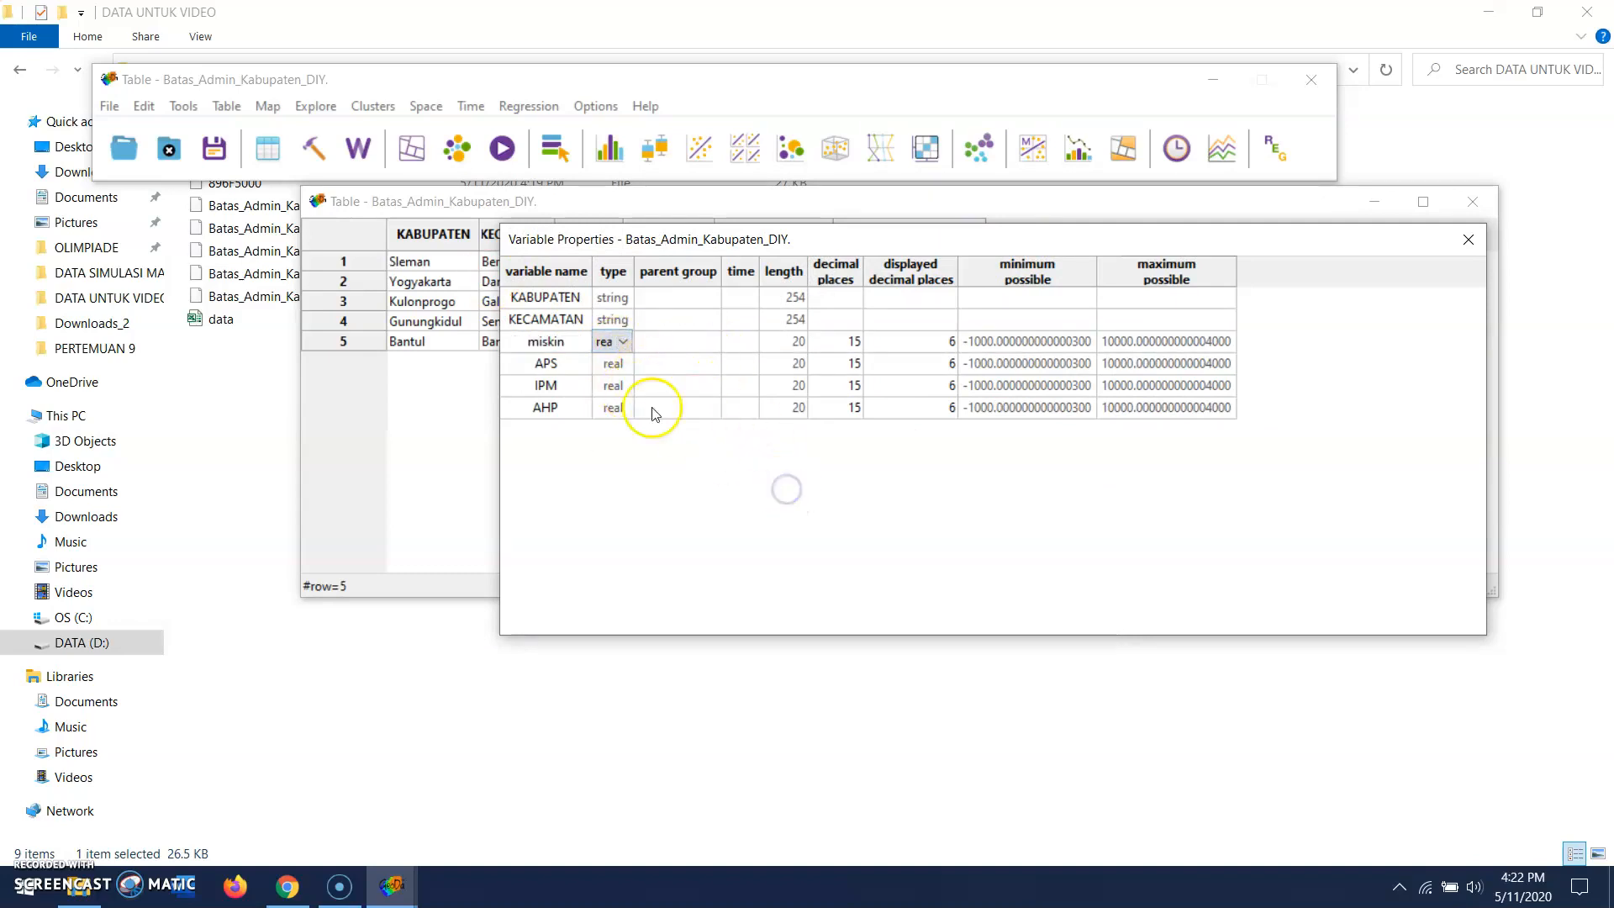
# - Set the decimal places of miskin, APS, IPM and AHP to 2 and close the variable properties
pyautogui.click(846, 351)
pyautogui.click(849, 345)
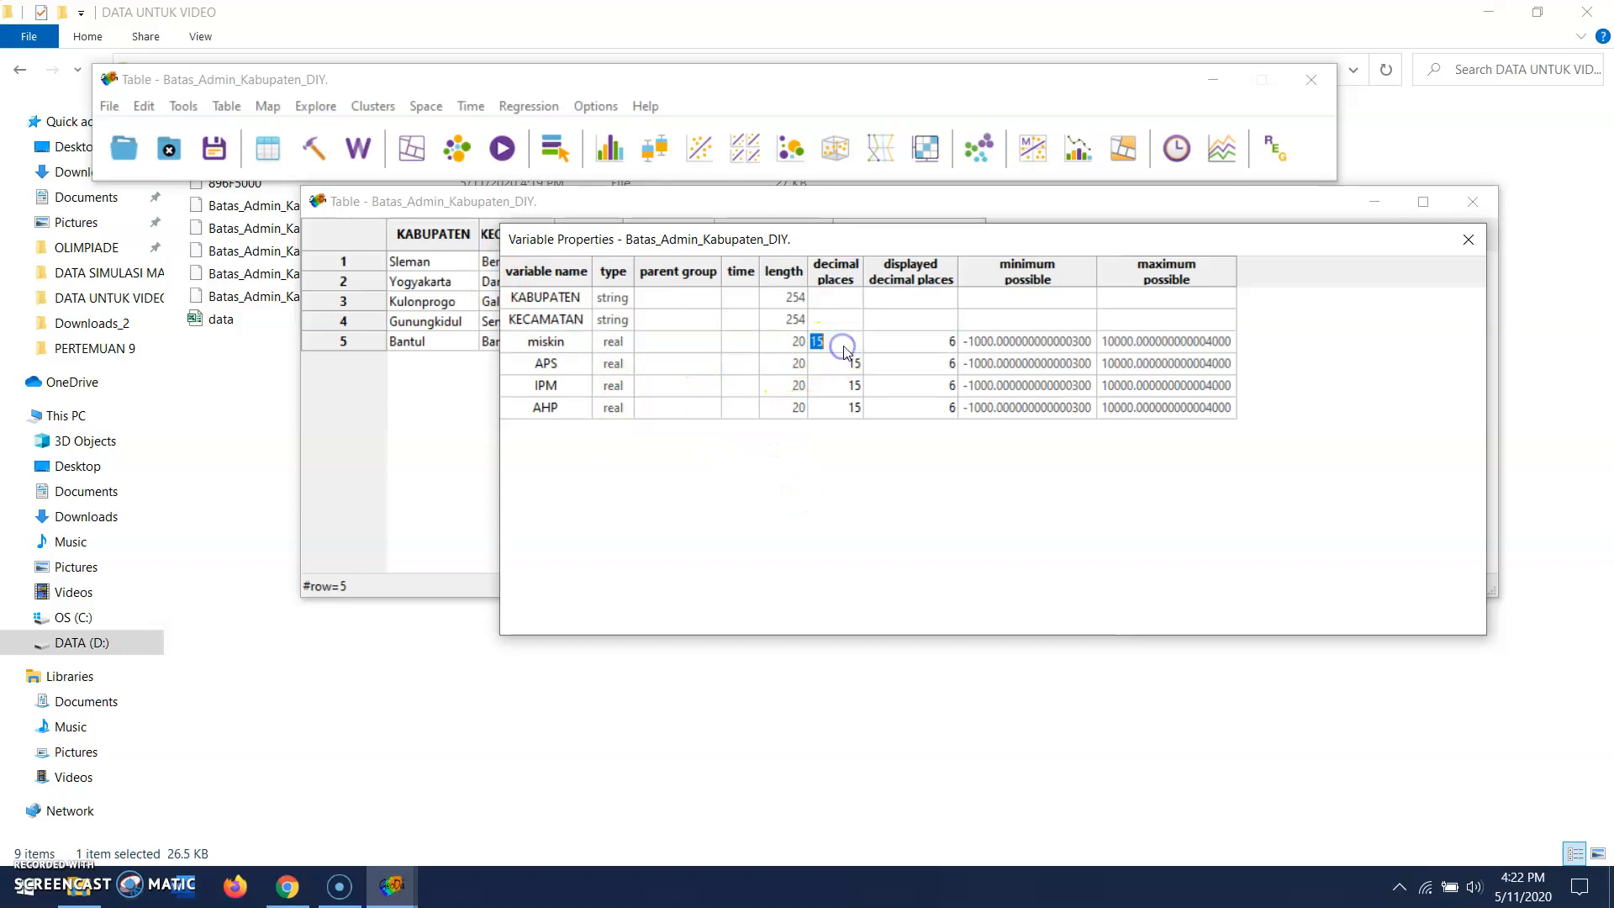
pyautogui.write('2')
pyautogui.click(851, 367)
pyautogui.click(851, 367)
pyautogui.write('2')
pyautogui.click(851, 387)
pyautogui.click(851, 386)
pyautogui.write('2')
pyautogui.click(852, 407)
pyautogui.click(852, 406)
pyautogui.write('2')
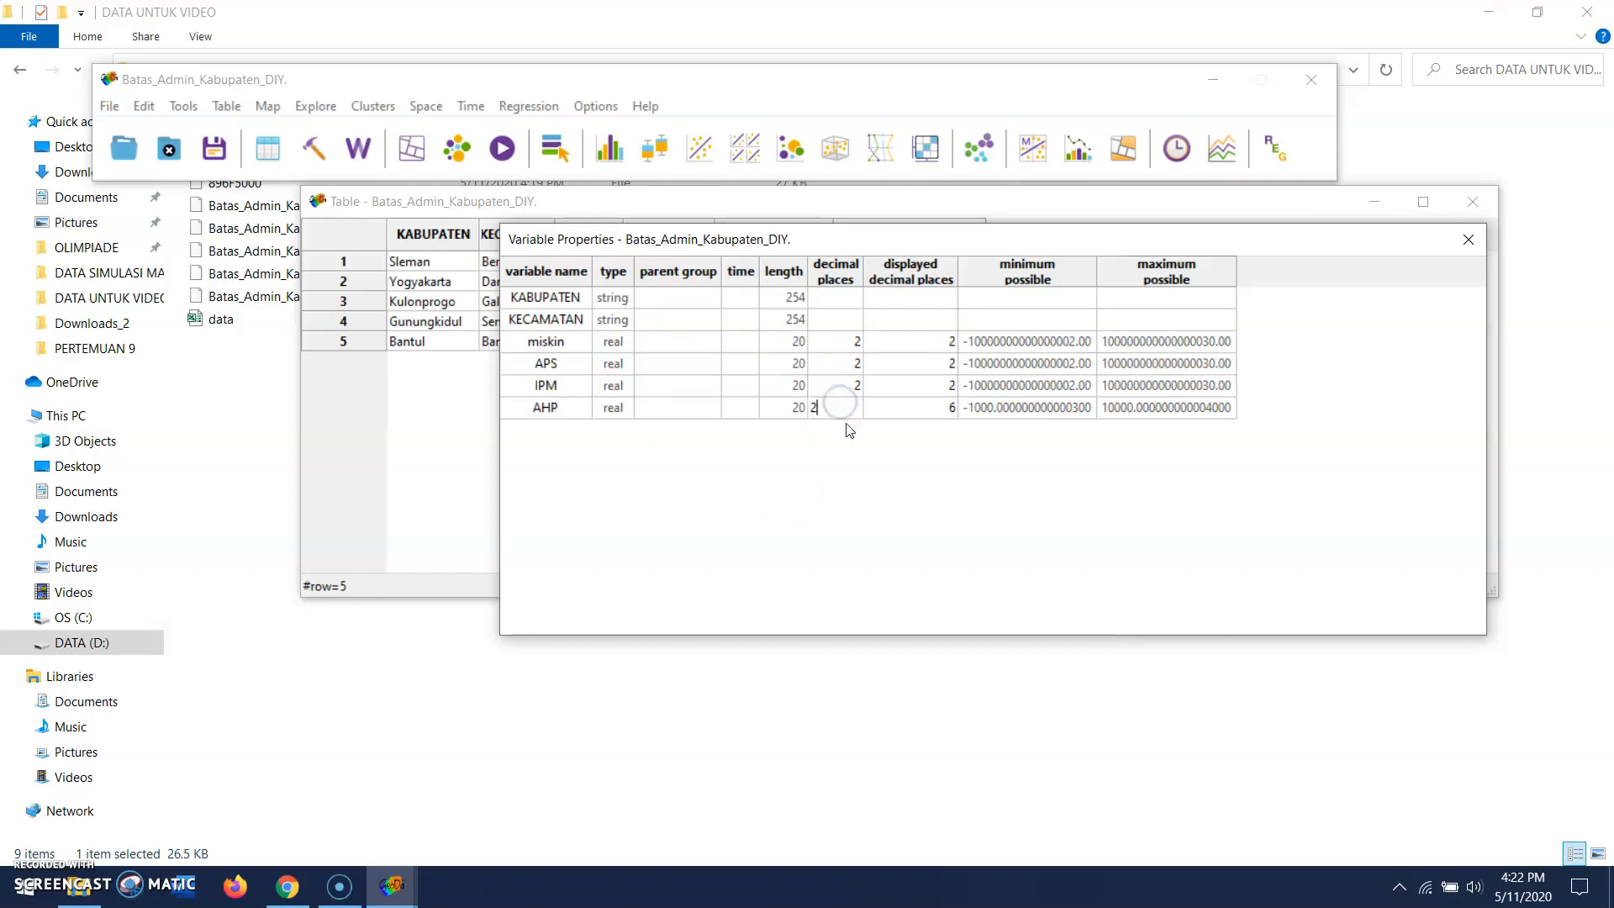
pyautogui.click(1467, 239)
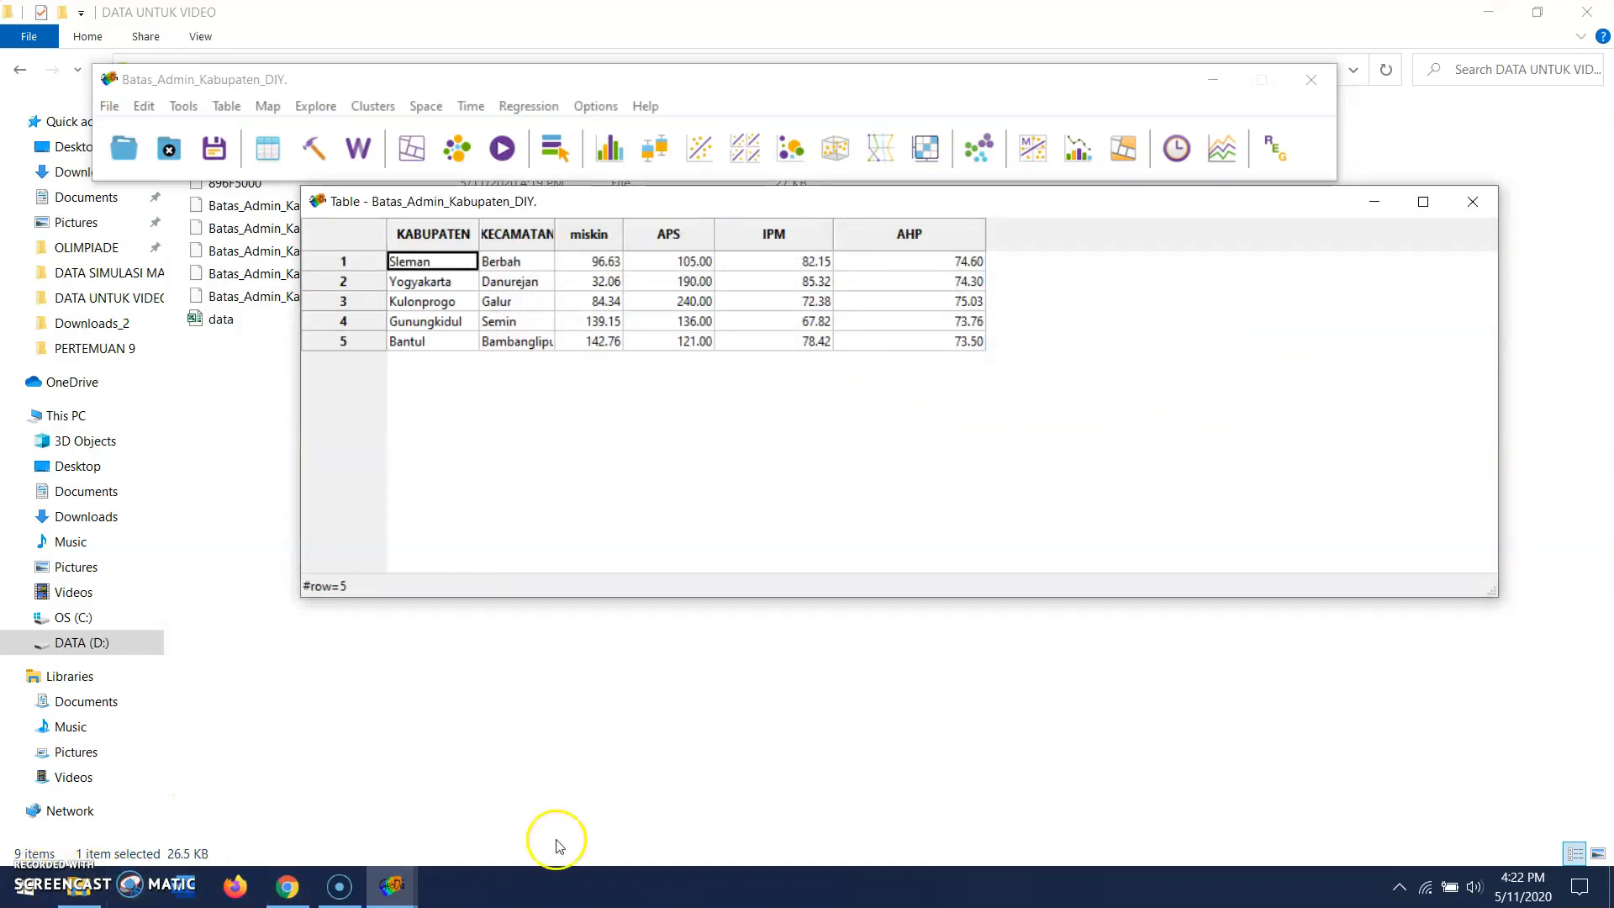
# - Bring the Batas_Admin_Kabupaten_DIY map to the front and move the table beside it so both can be seen
pyautogui.click(348, 897)
pyautogui.moveTo(395, 891)
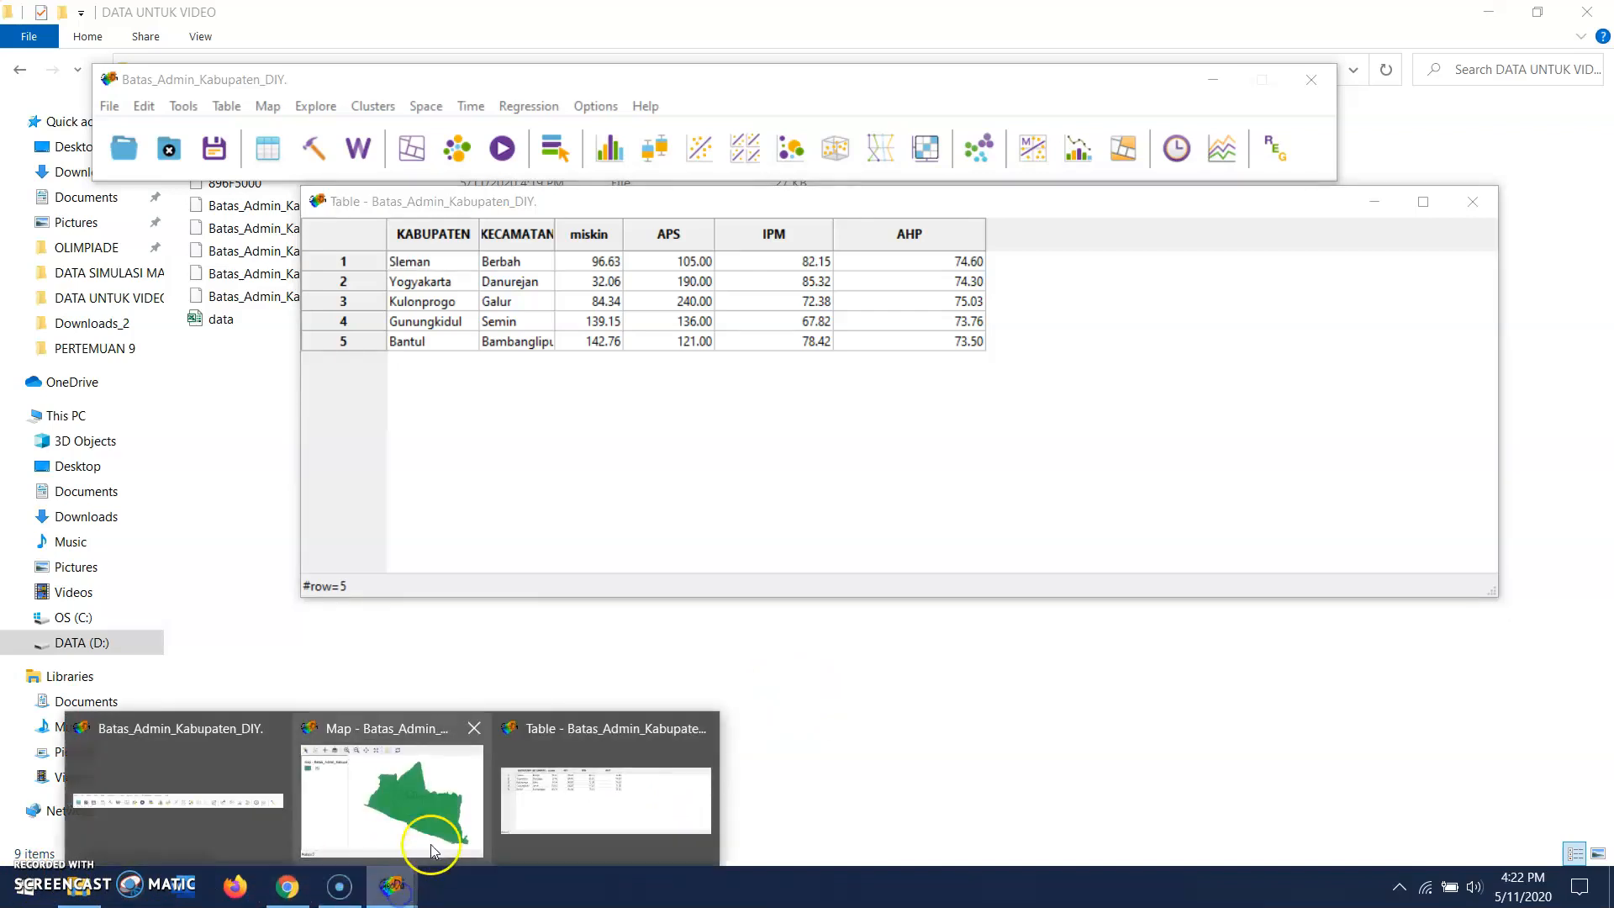
pyautogui.click(429, 794)
pyautogui.moveTo(785, 202); pyautogui.dragTo(1150, 229)
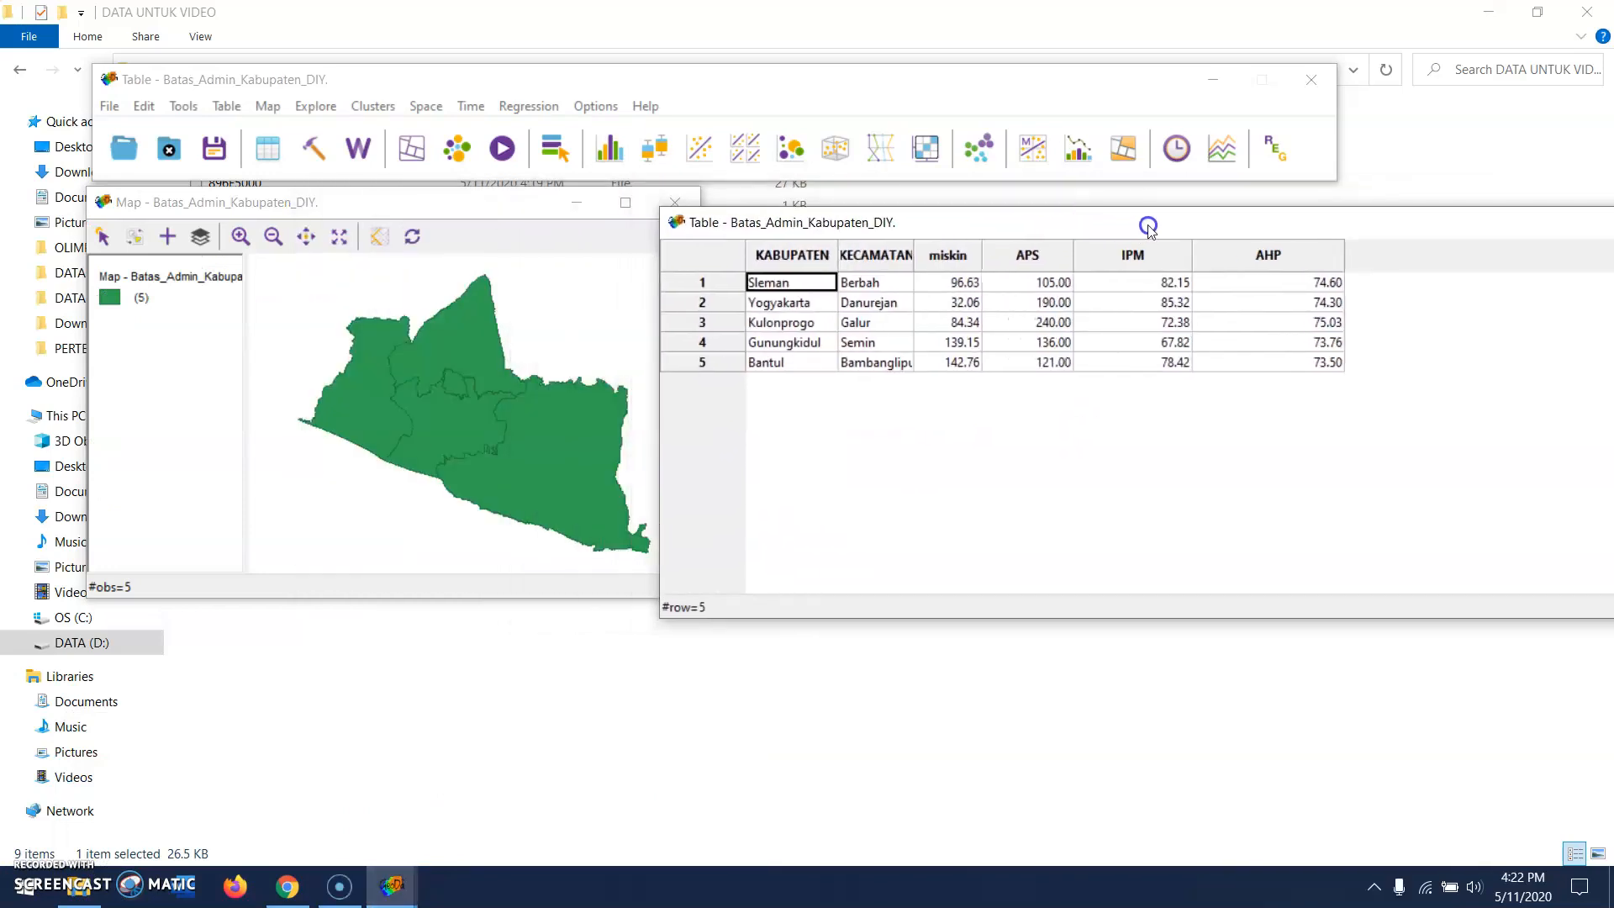
# - Select Sleman, Gunungkidul, Bantul and Kulonprogo one by one on the map to check their linked table rows, then clear the selection
pyautogui.click(490, 324)
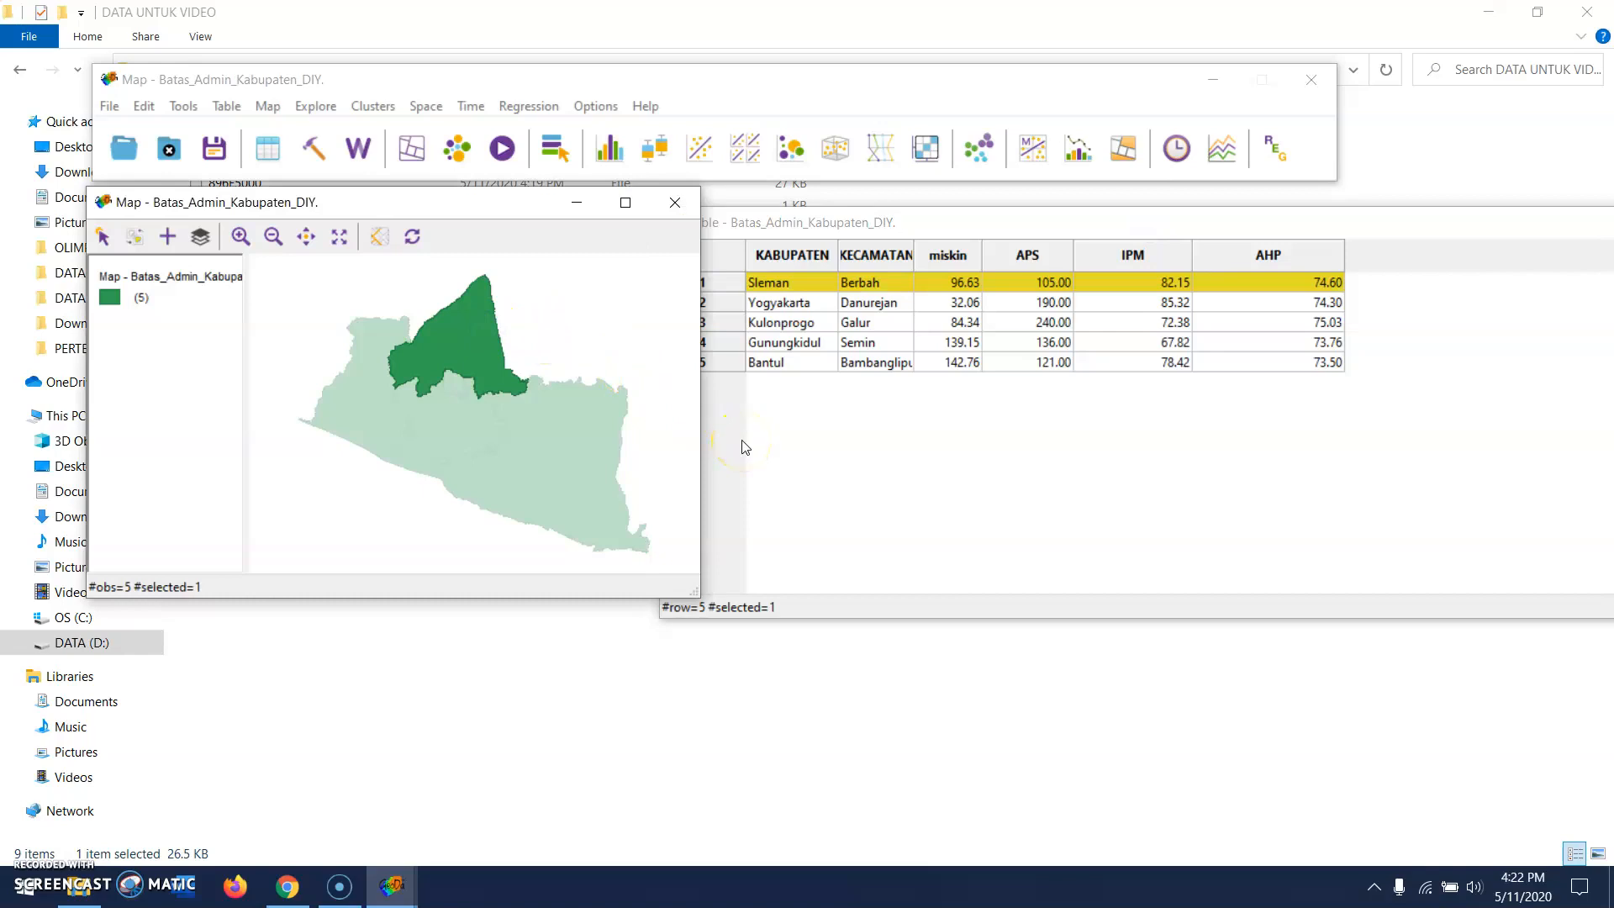
pyautogui.click(584, 418)
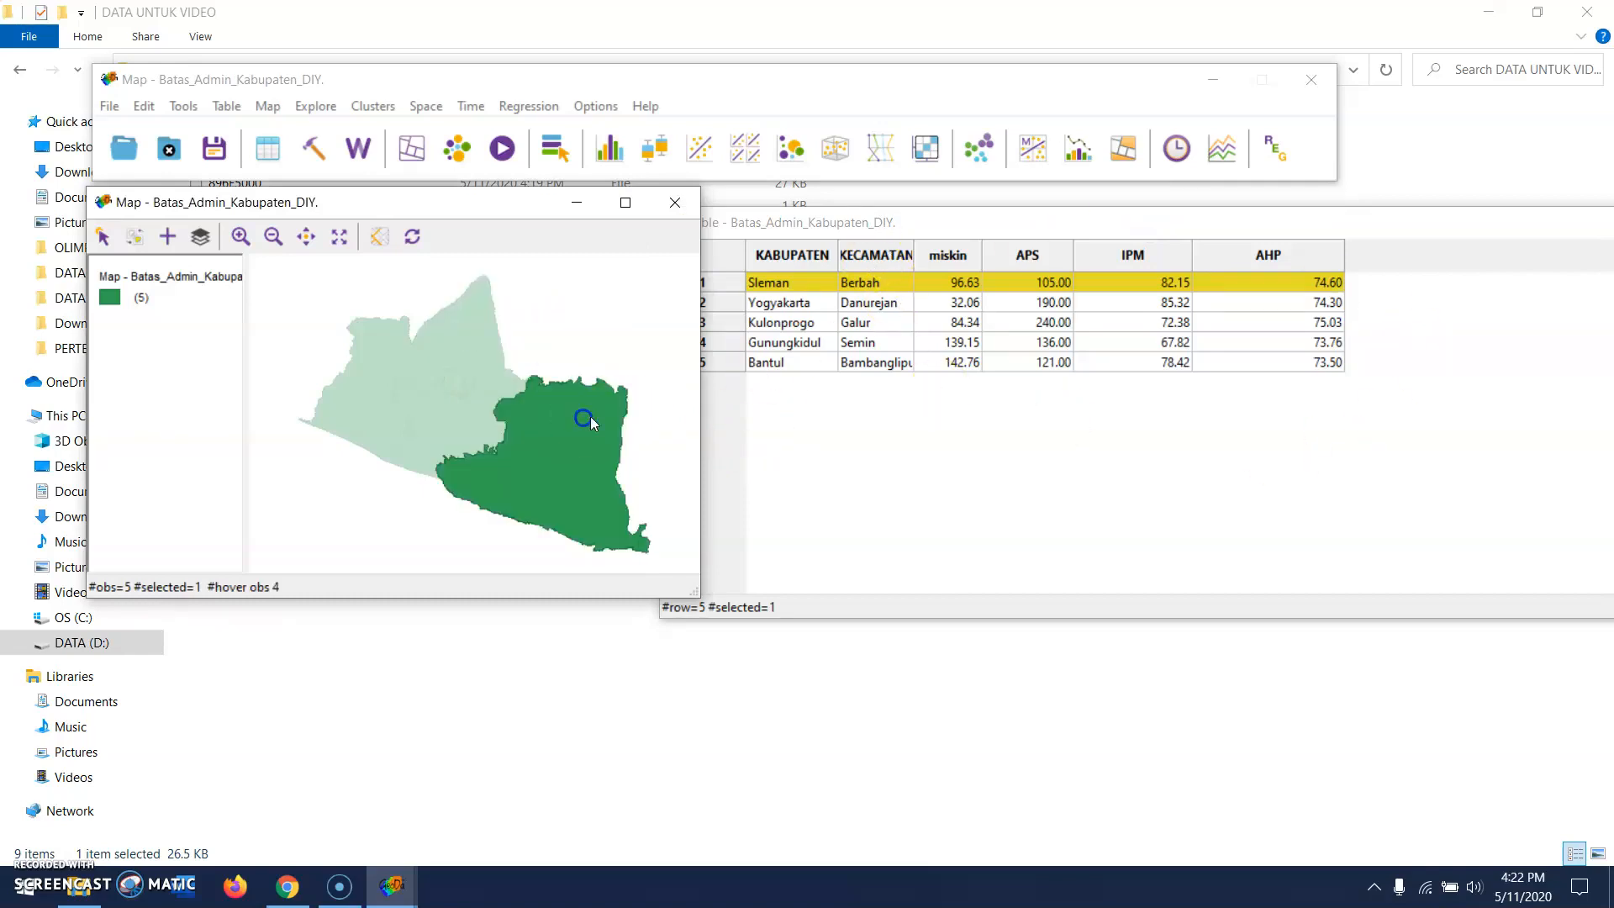
pyautogui.click(433, 425)
pyautogui.click(372, 384)
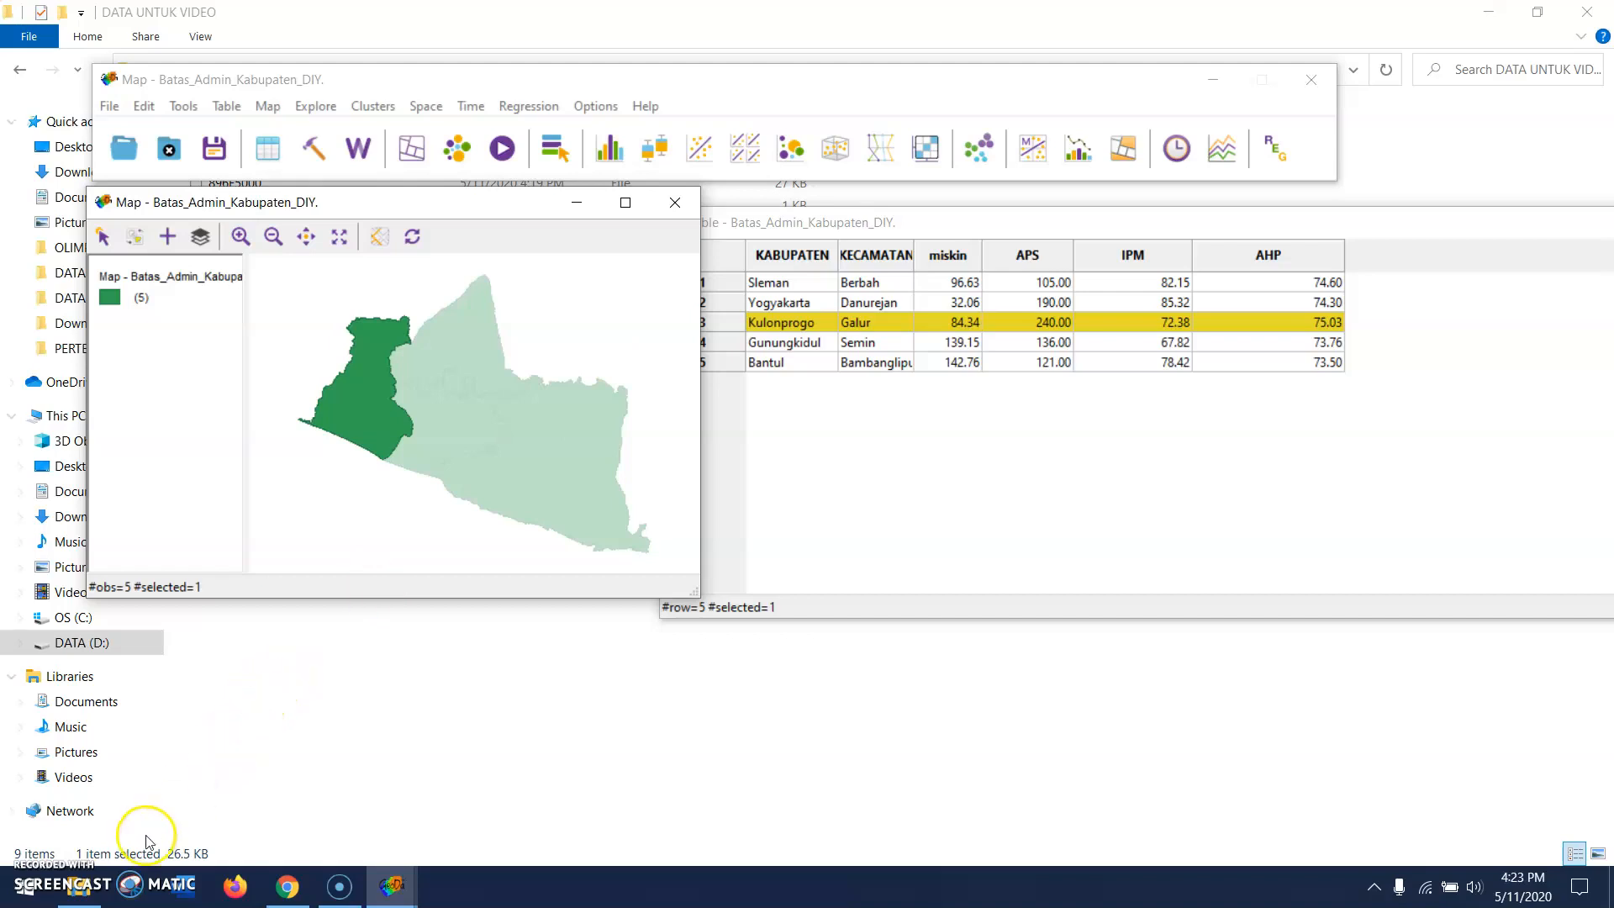
pyautogui.click(548, 336)
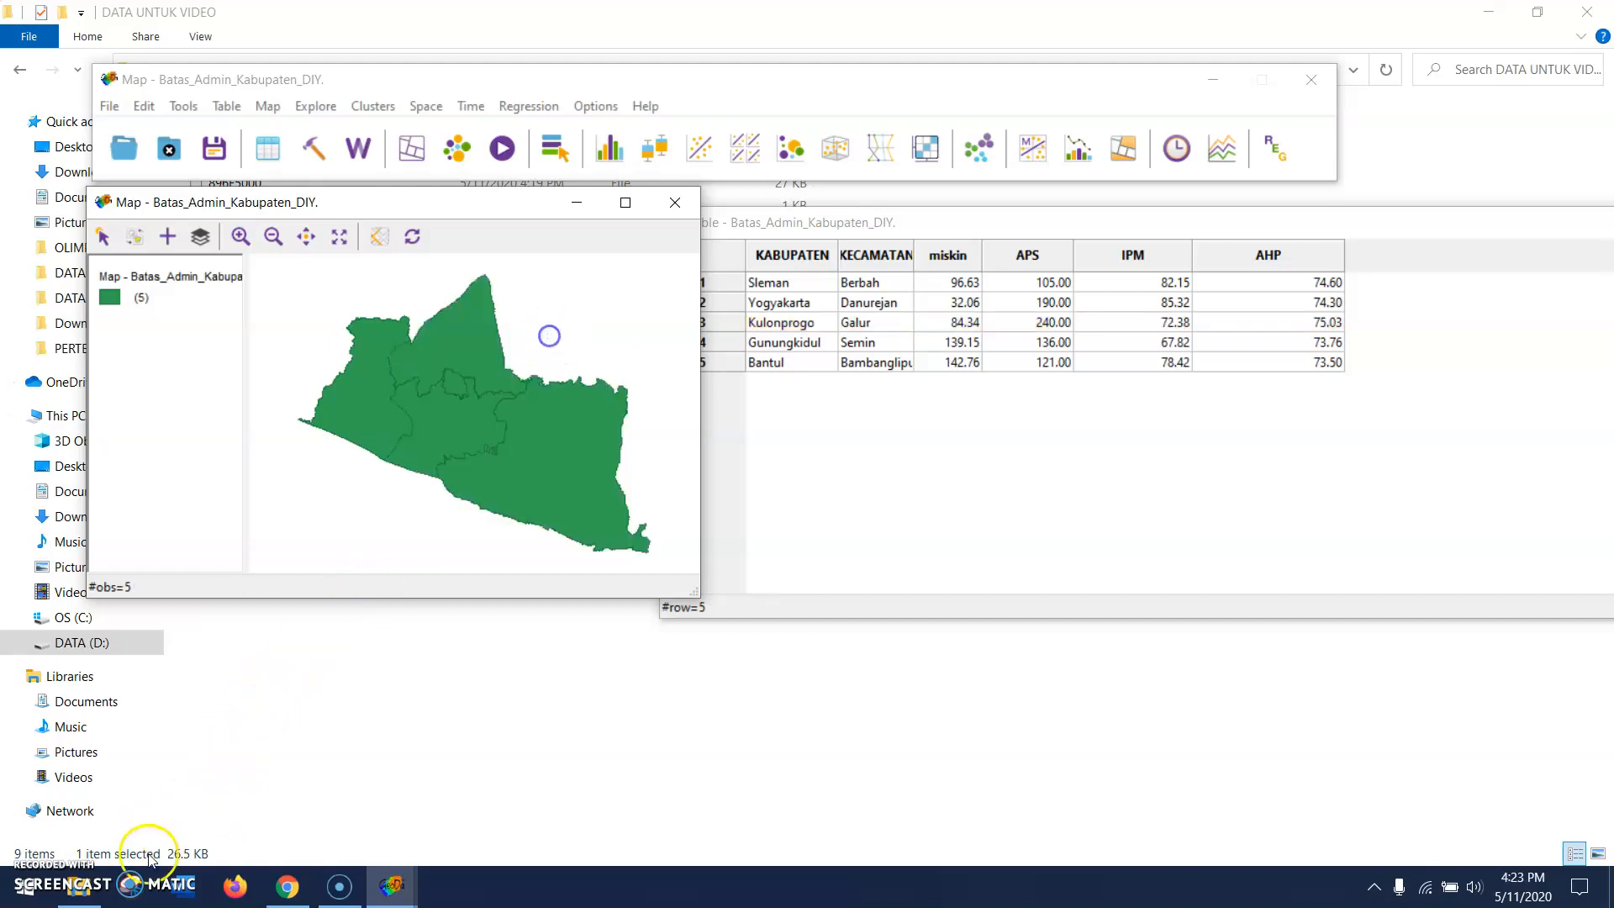